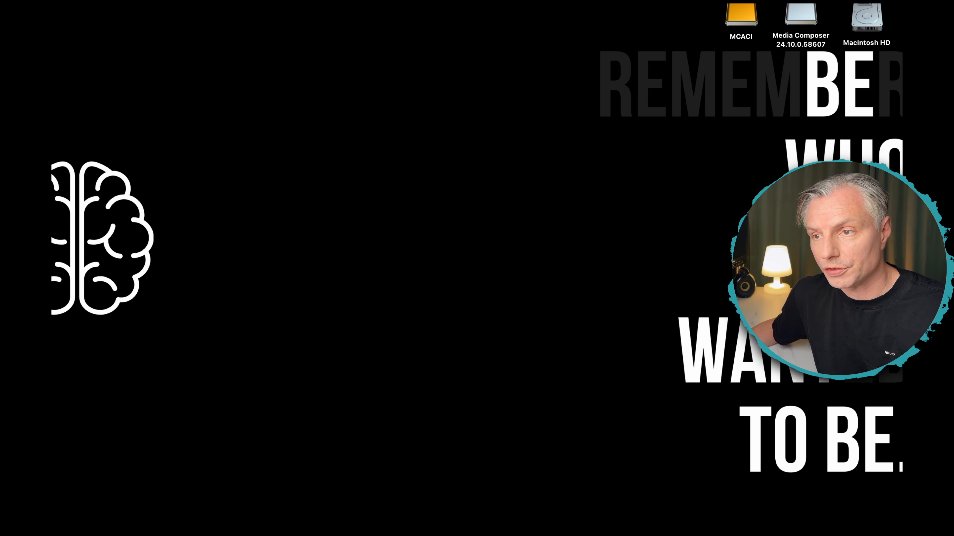
# Step: Find and launch Avid Media Composer
pyautogui.press('super+space')
pyautogui.write('Avid')
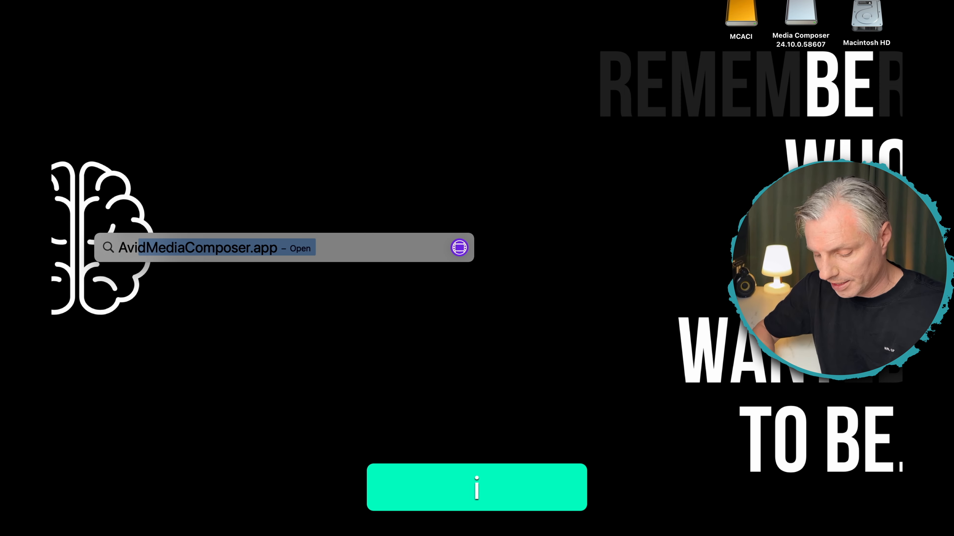
pyautogui.write('m')
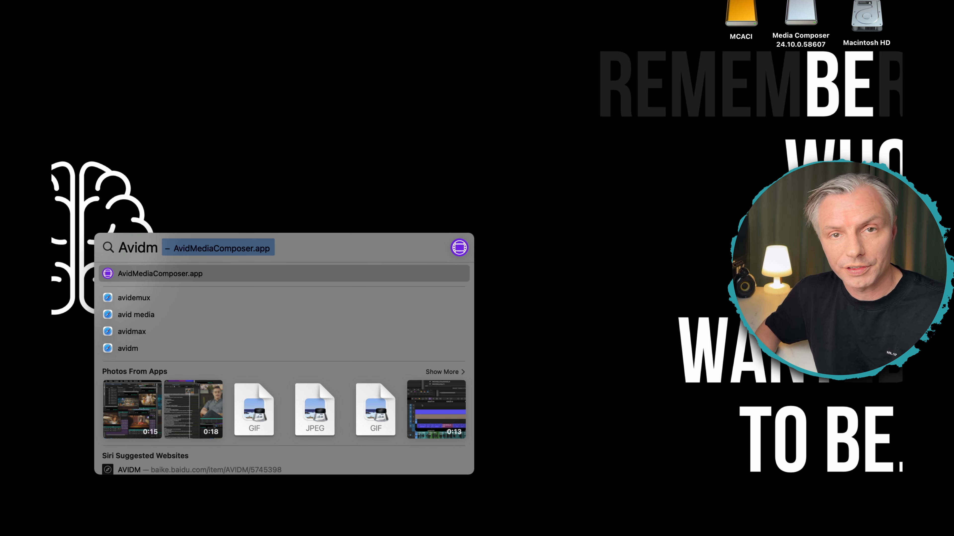
pyautogui.press('Return')
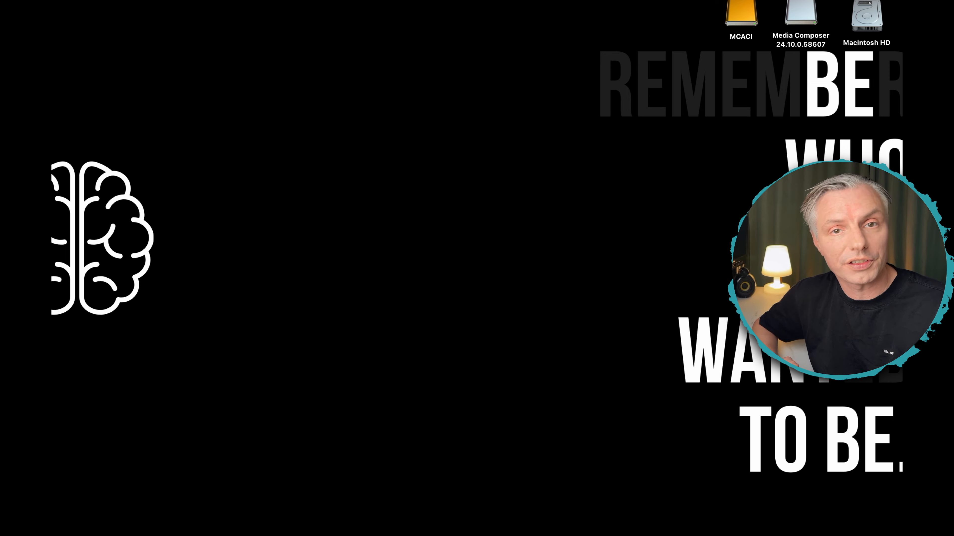
pyautogui.moveTo(52, 422)
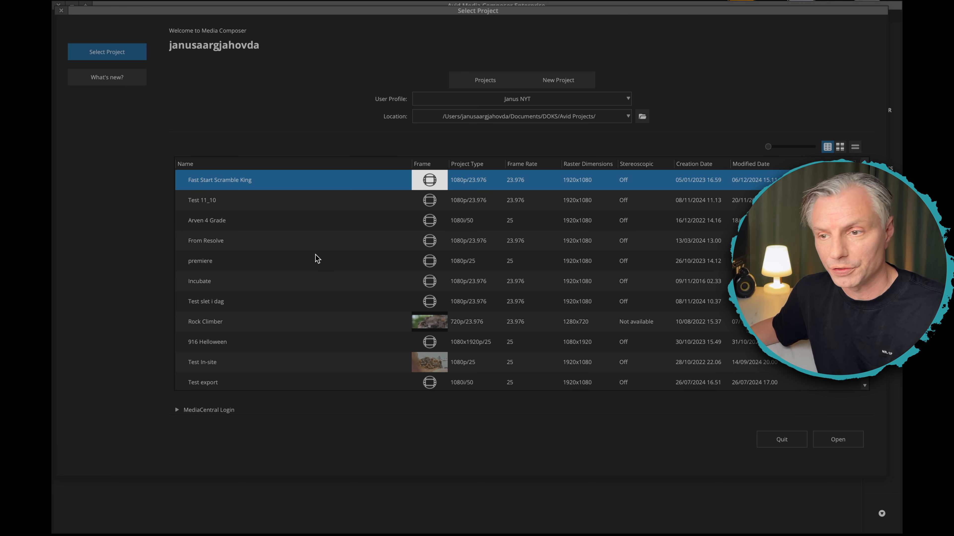
# Step: Set up a new project named Test Project with the HD 1080 format 1080p/25
pyautogui.click(559, 85)
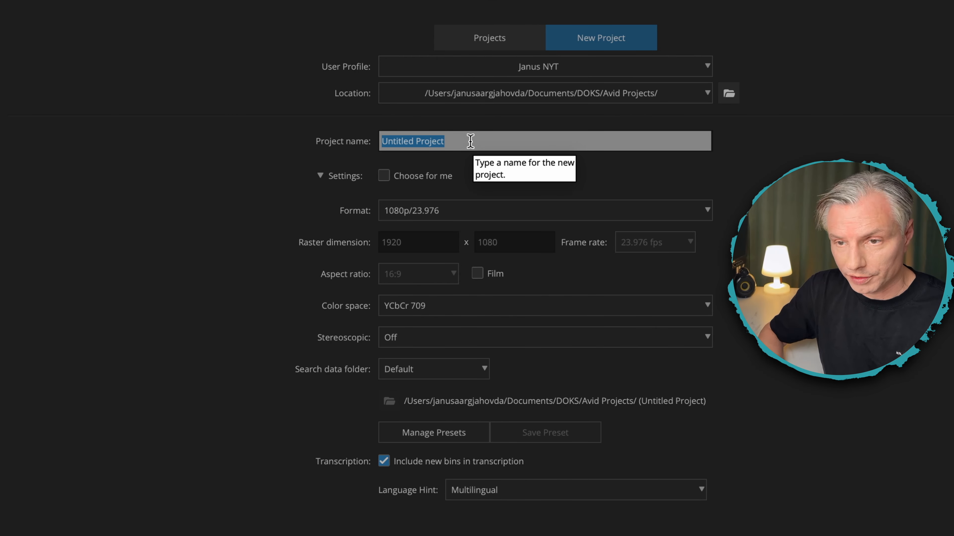
pyautogui.moveTo(416, 141); pyautogui.dragTo(341, 149)
pyautogui.press('BackSpace')
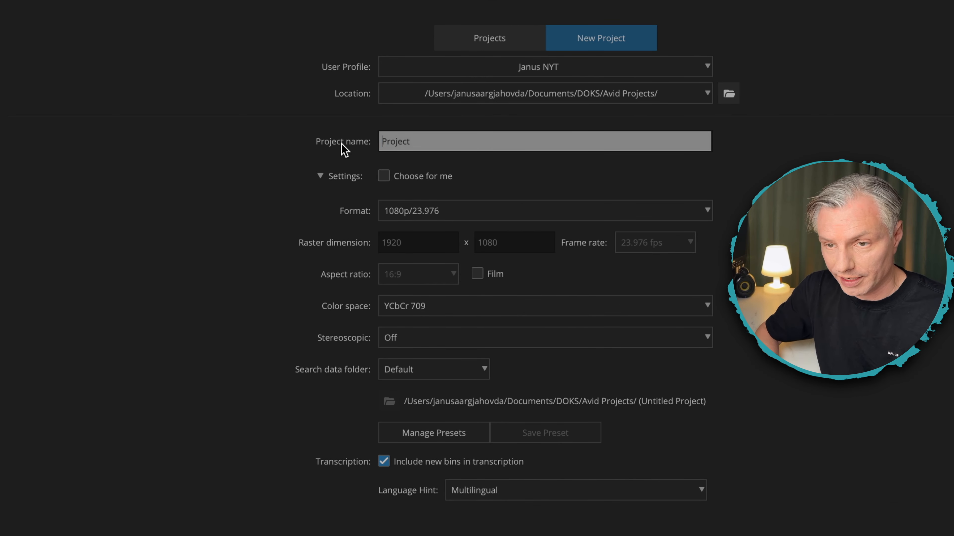
pyautogui.write('Test')
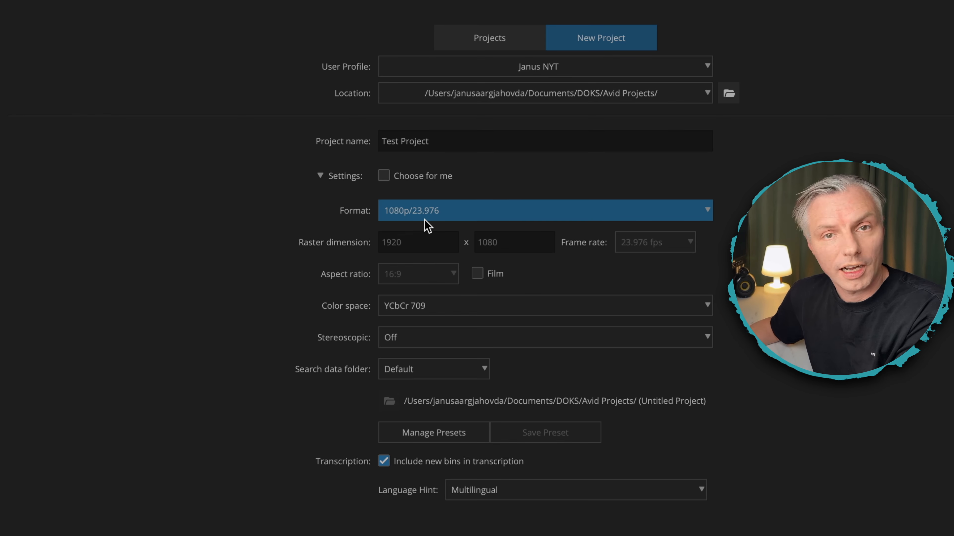
pyautogui.click(439, 219)
pyautogui.moveTo(427, 318)
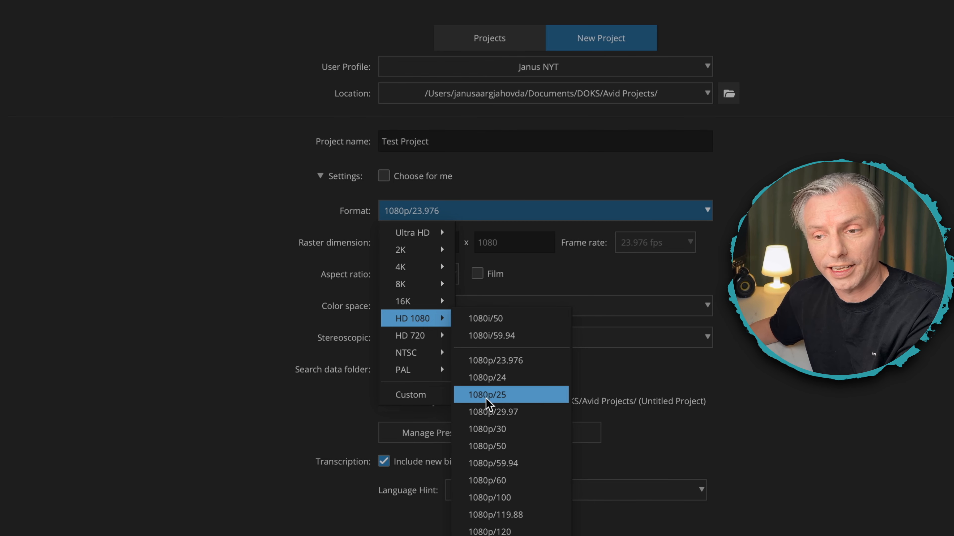
pyautogui.click(523, 397)
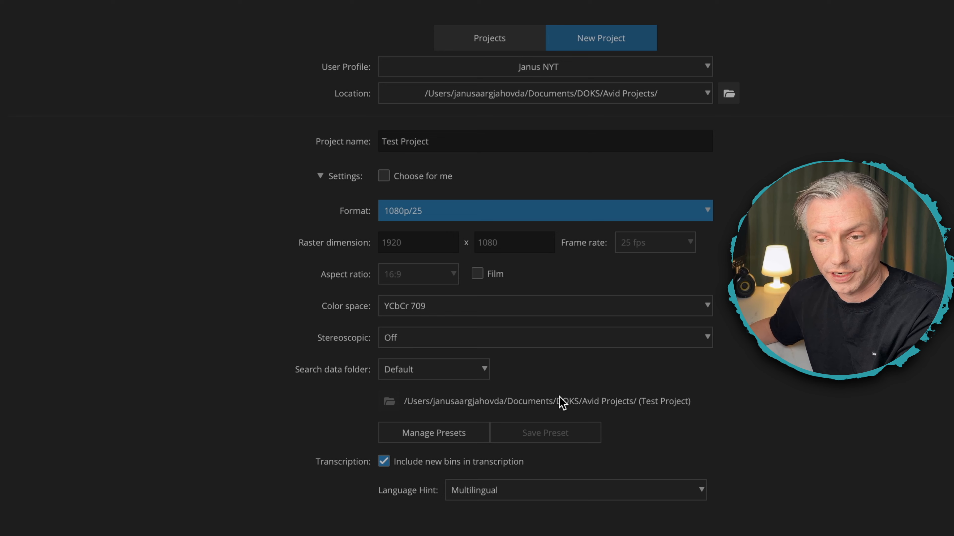
# Step: Create a user profile with the Media Composer settings, named with the editor's first name plus "Test", and create the project
pyautogui.click(486, 70)
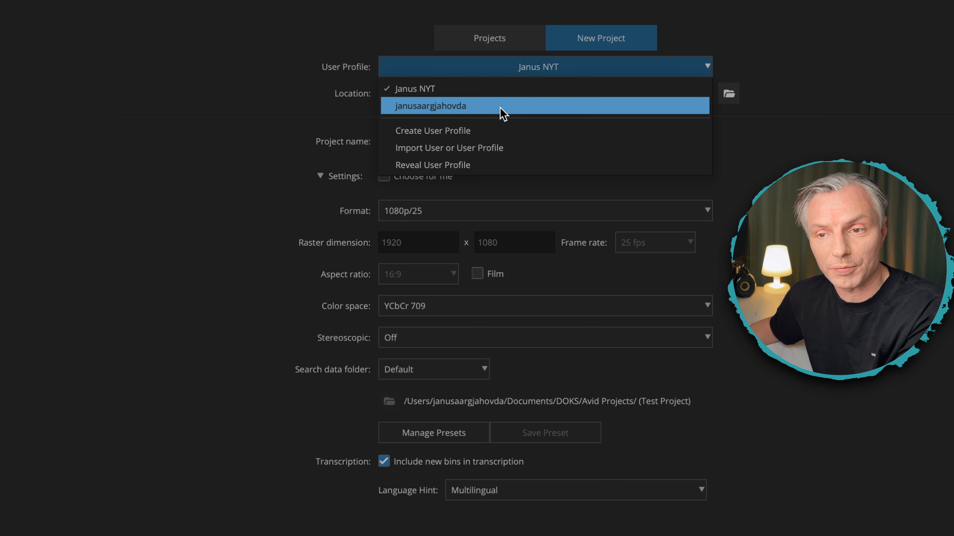
pyautogui.click(507, 132)
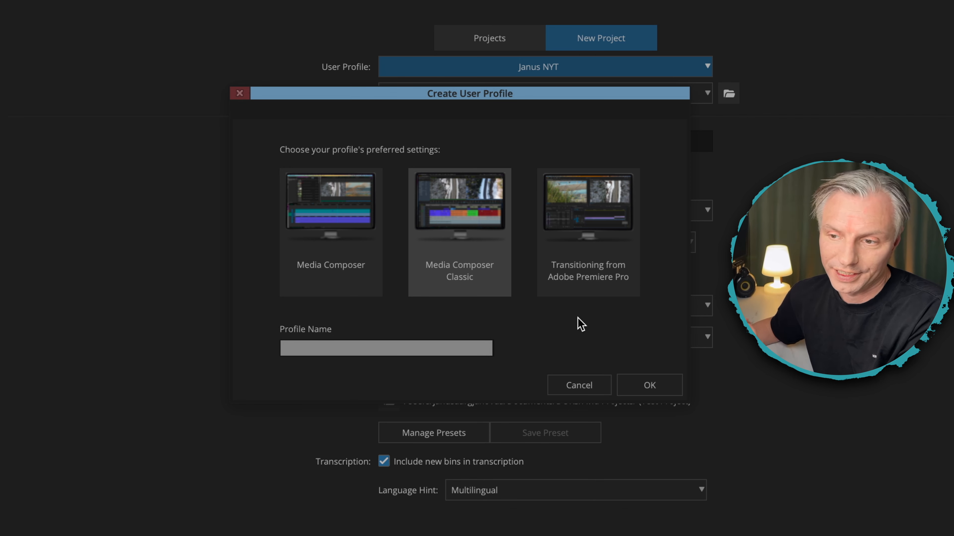
pyautogui.click(324, 264)
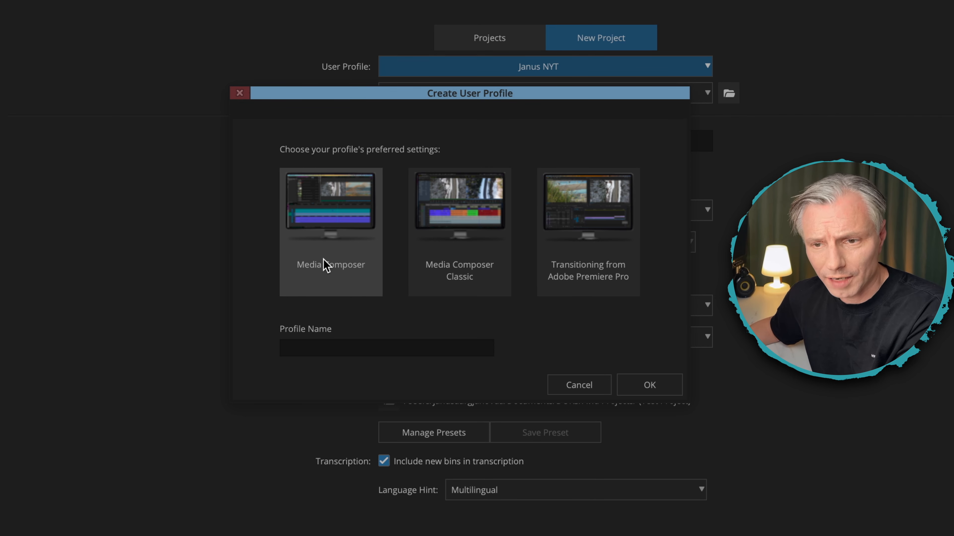
pyautogui.click(337, 352)
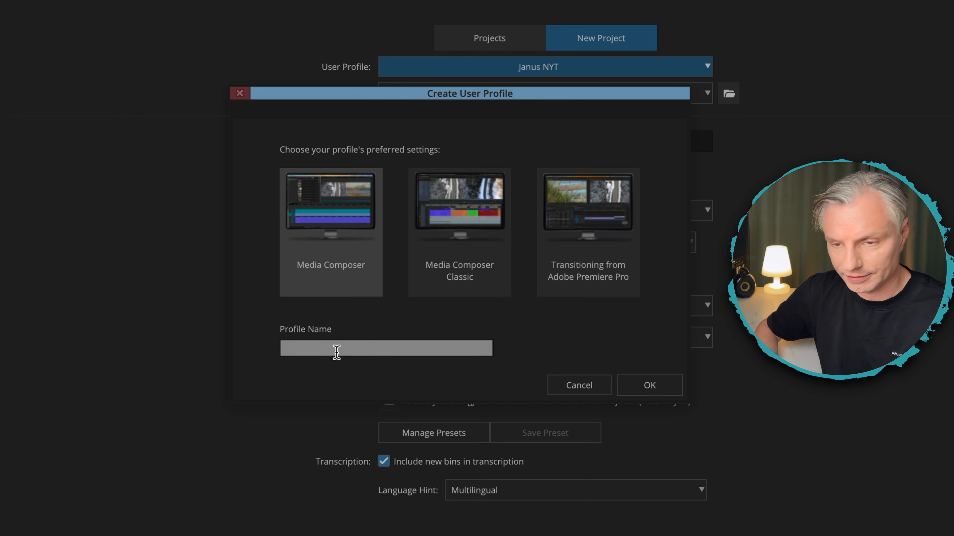
pyautogui.write('Janus')
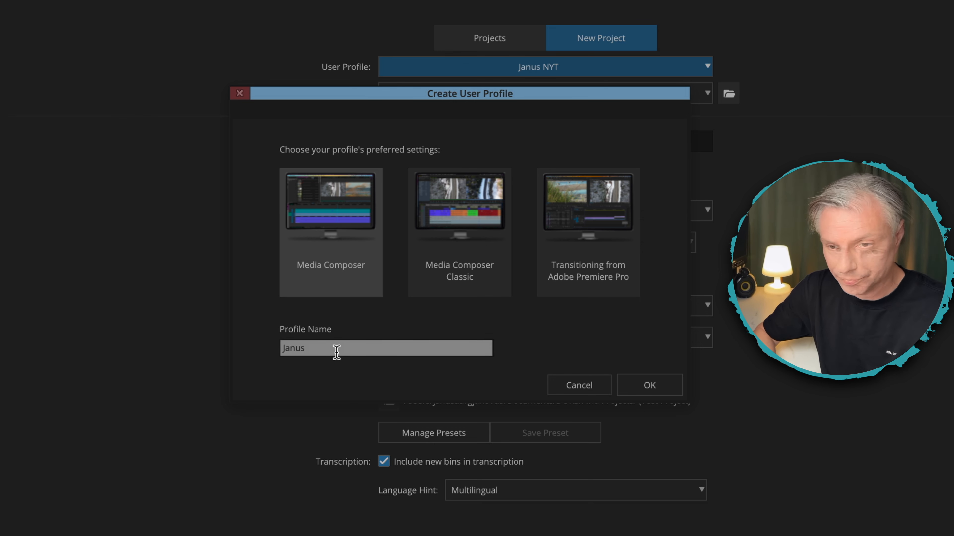
pyautogui.write(' Test')
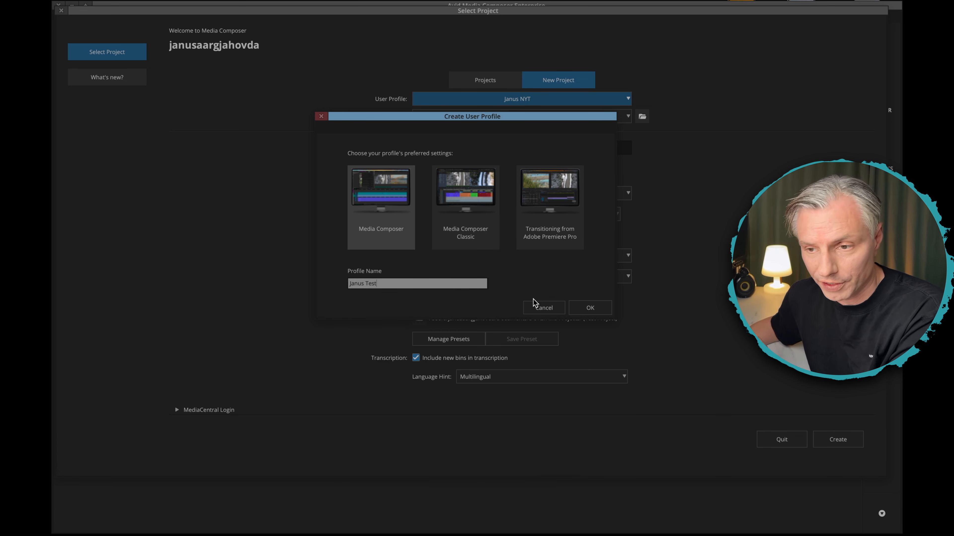
pyautogui.click(590, 307)
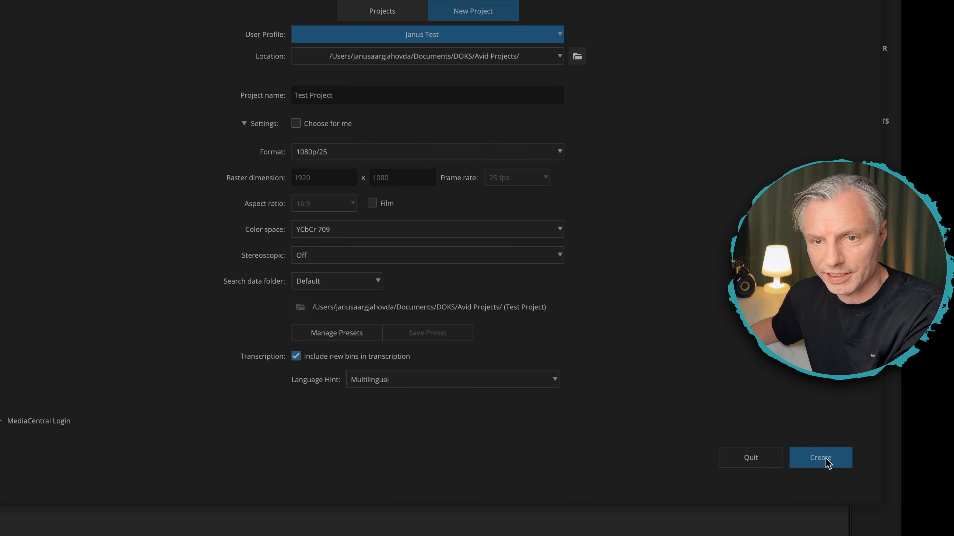
pyautogui.click(822, 458)
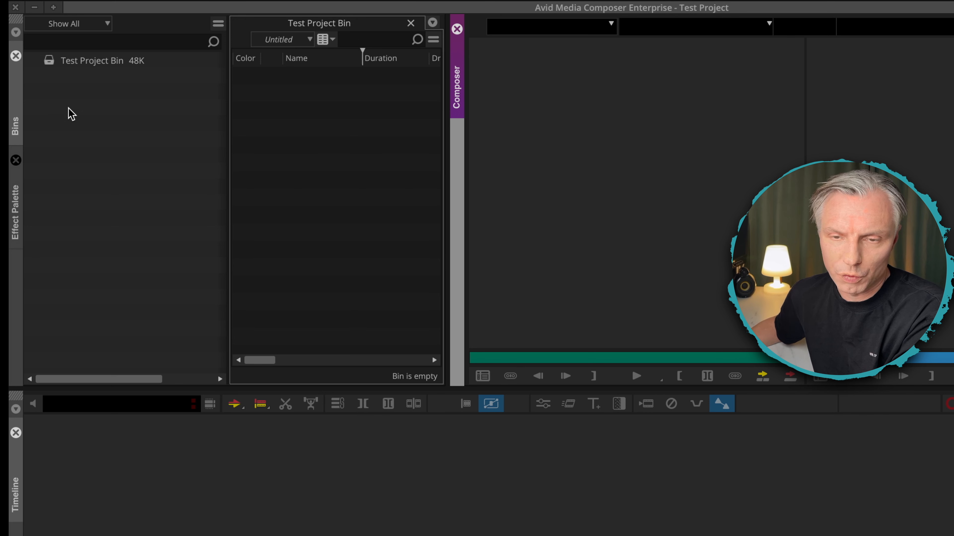
# Step: Add a new folder to the project's bins and name it with the editor's first name
pyautogui.click(49, 63)
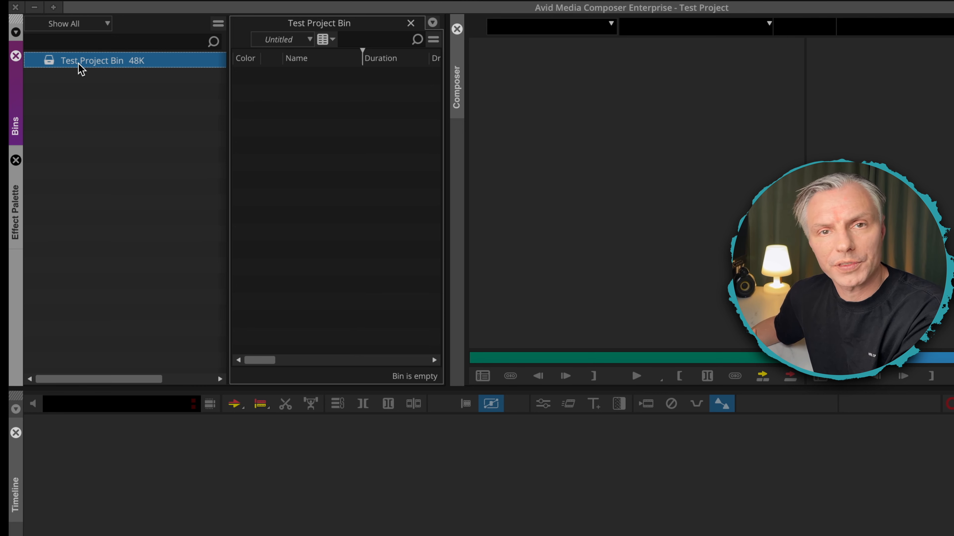
pyautogui.rightClick(57, 106)
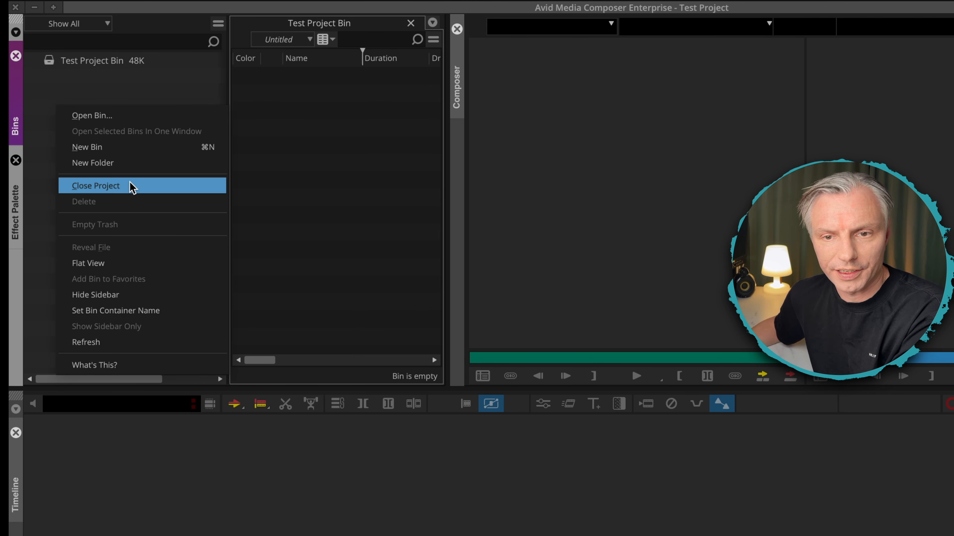
pyautogui.click(130, 163)
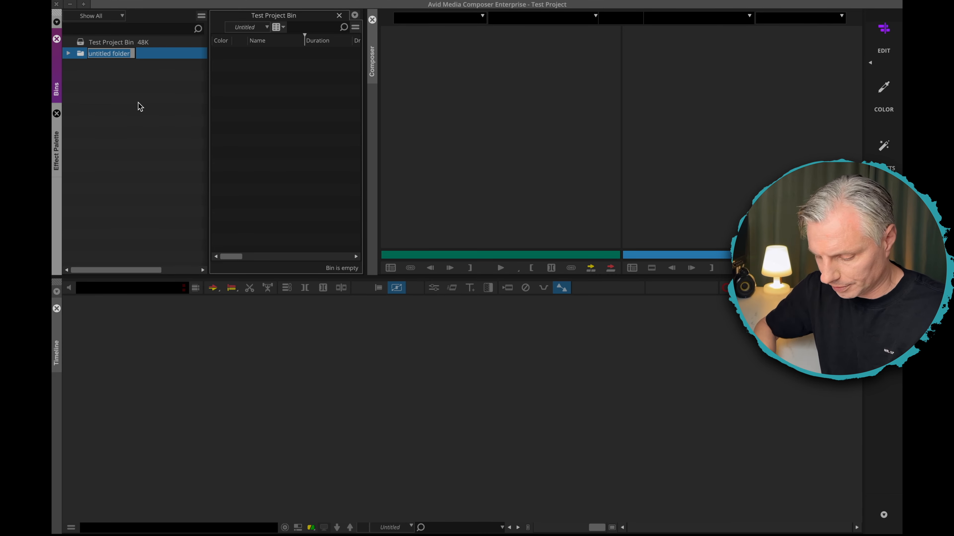
pyautogui.write('Janus')
pyautogui.press('Return')
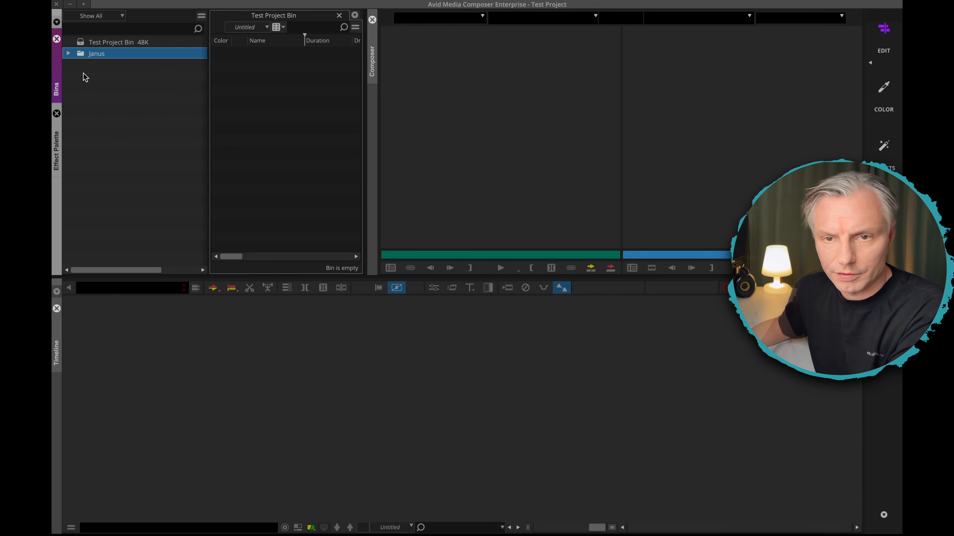
pyautogui.click(82, 42)
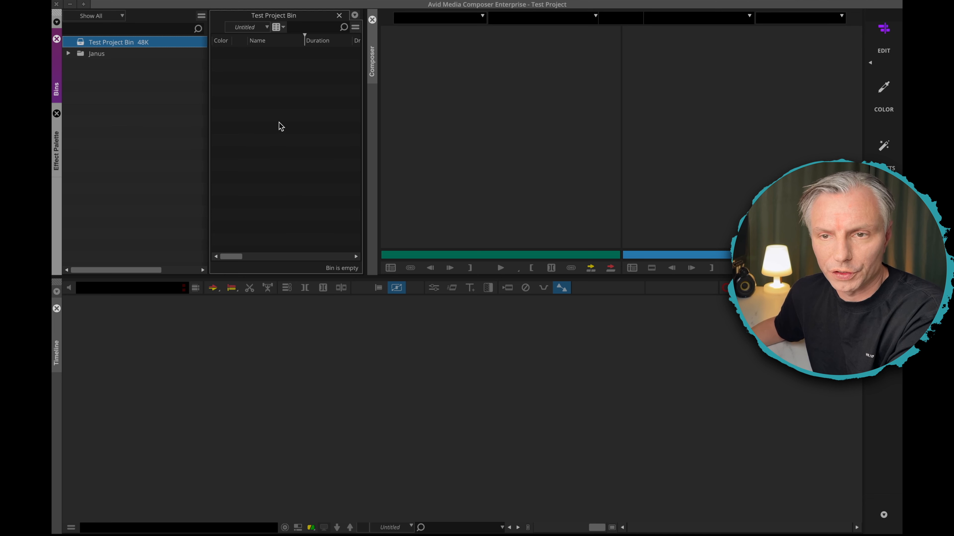
pyautogui.click(471, 162)
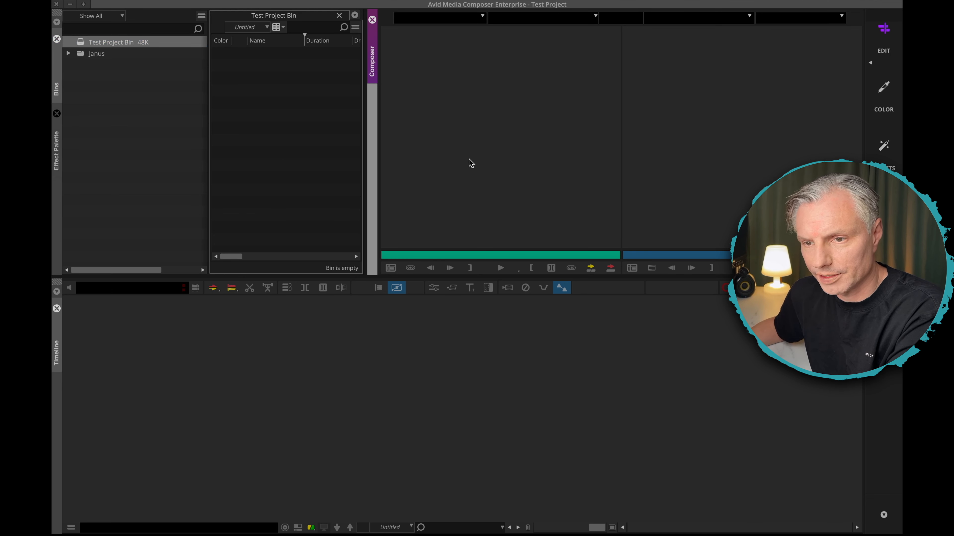
pyautogui.click(779, 145)
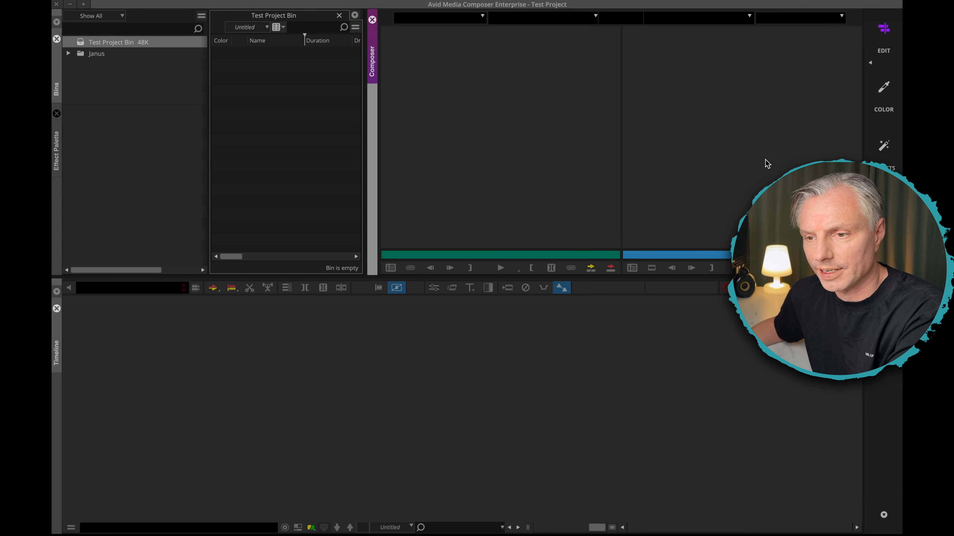
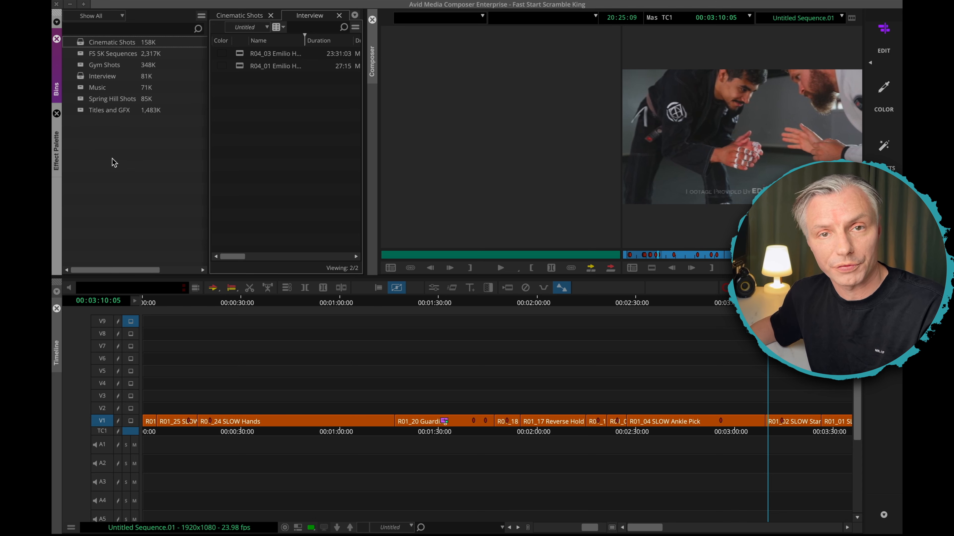
# Step: Create a folder named with the editor's first name among the Fast Start Scramble King project's bins
pyautogui.rightClick(91, 149)
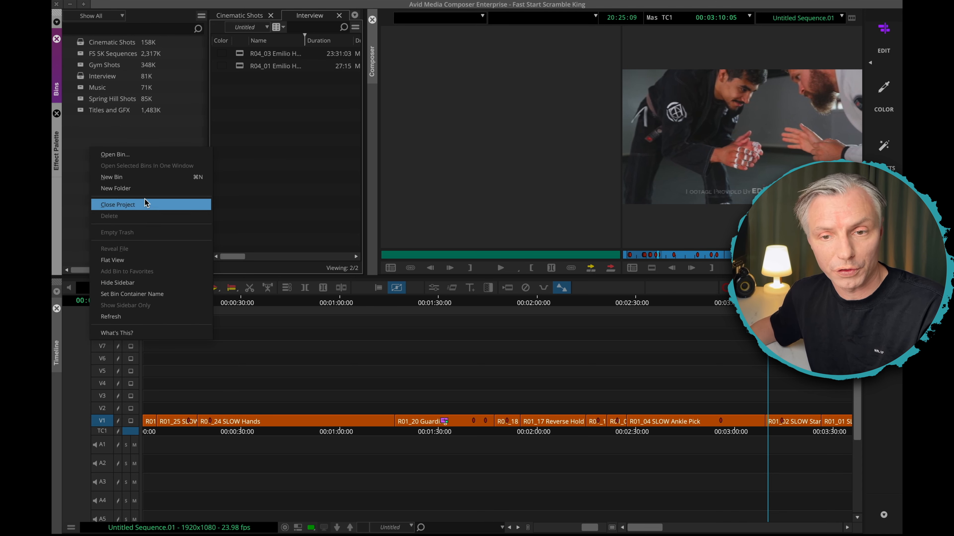
pyautogui.click(141, 187)
pyautogui.write('Janus')
pyautogui.press('Return')
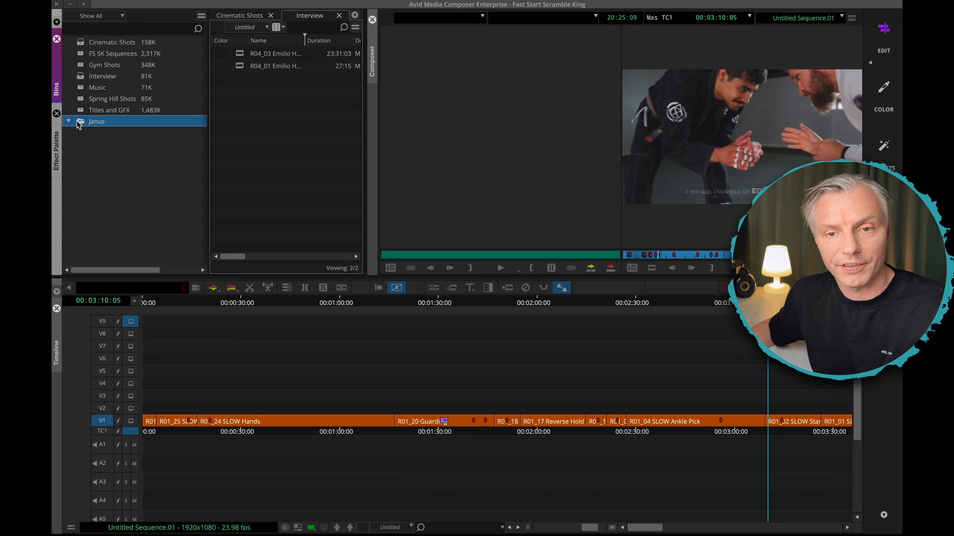
# Step: Create a bin named with the editor's first name plus "Work", move it into the new folder and correct its capitalization
pyautogui.rightClick(87, 168)
pyautogui.click(151, 191)
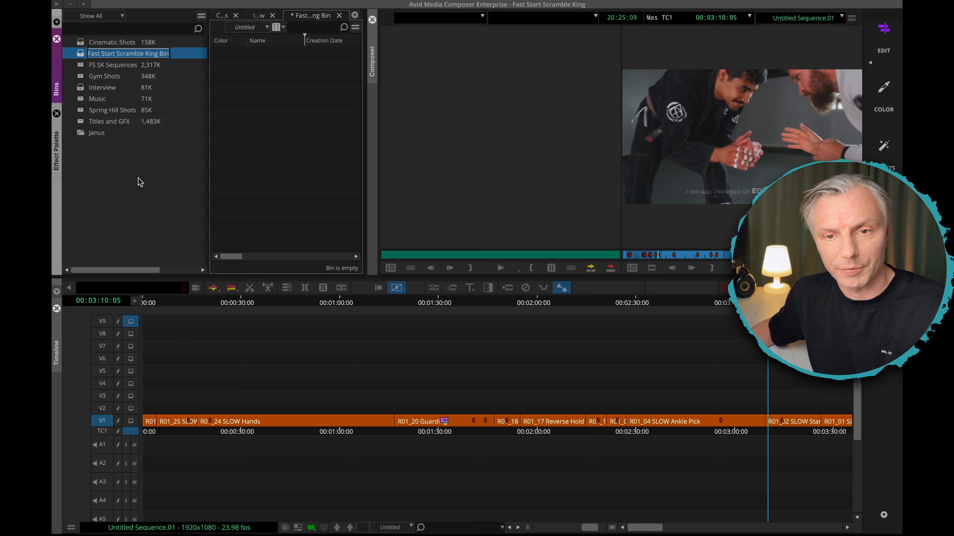
pyautogui.write('Janus Work')
pyautogui.moveTo(95, 49); pyautogui.dragTo(107, 133)
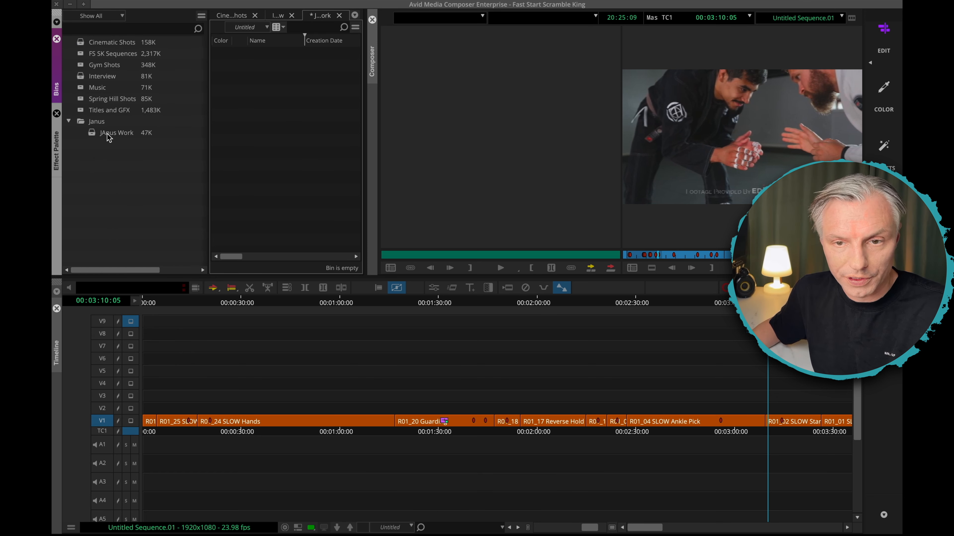
pyautogui.press('BackSpace')
pyautogui.write('a')
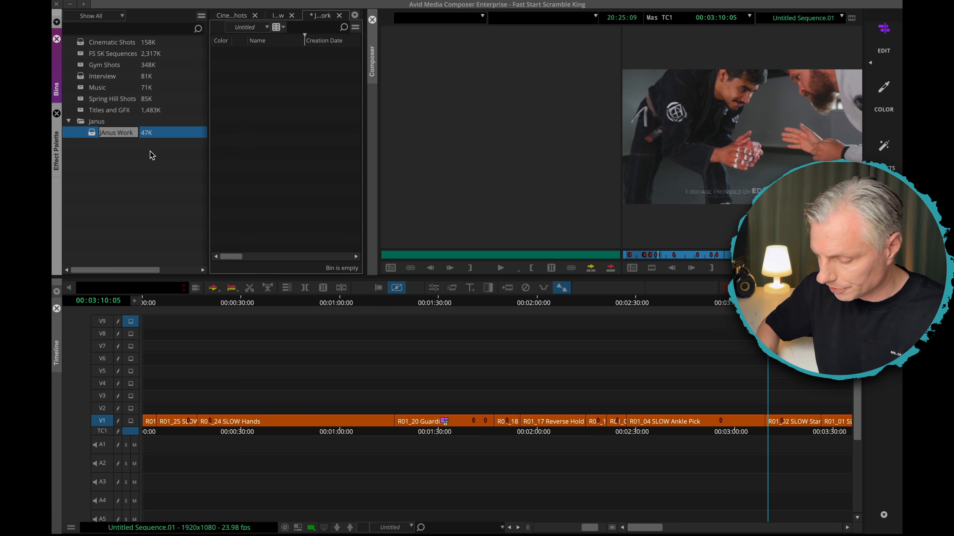
# Step: Add two more bins to the editor's folder, named with the editor's first name plus "Safe" and "Import"
pyautogui.rightClick(80, 122)
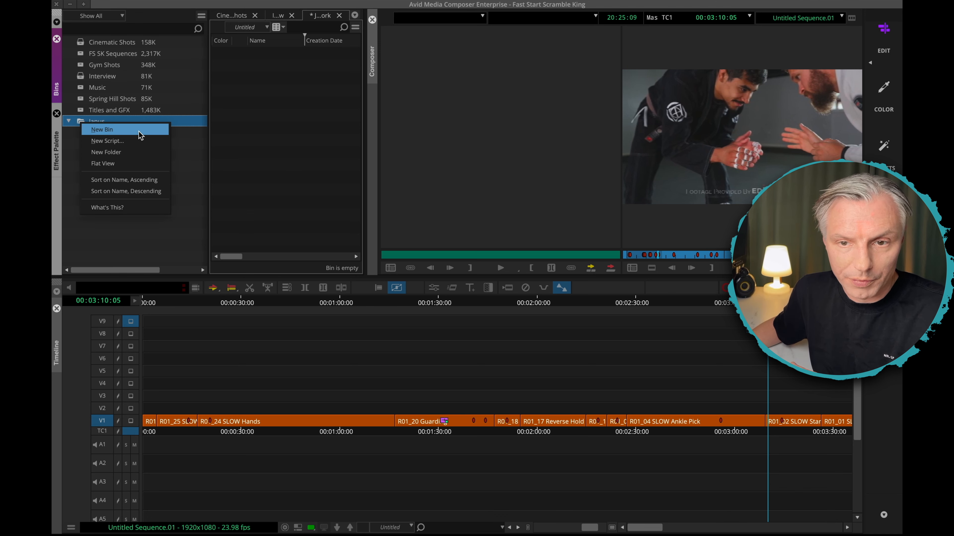
pyautogui.click(138, 131)
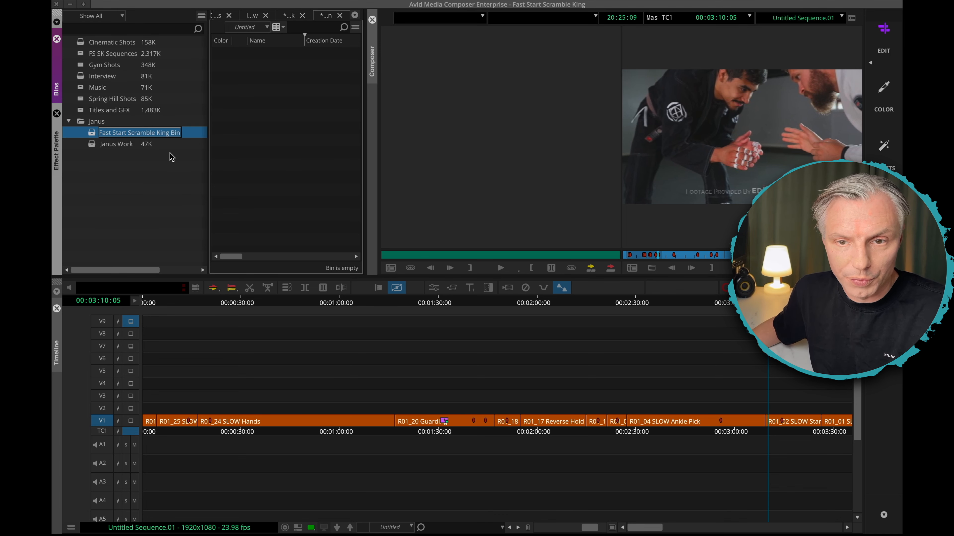
pyautogui.write('Janus Safe')
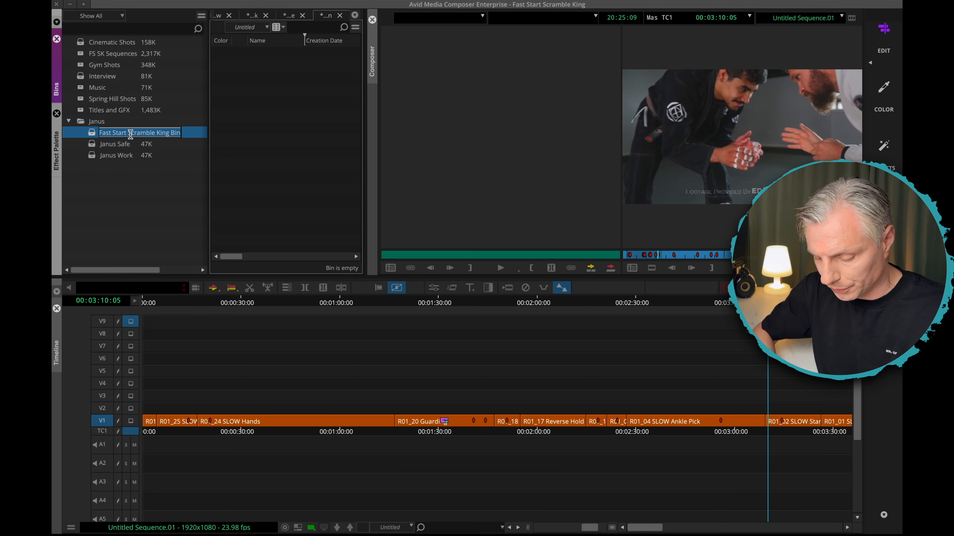
pyautogui.write('Janus Import')
pyautogui.press('Return')
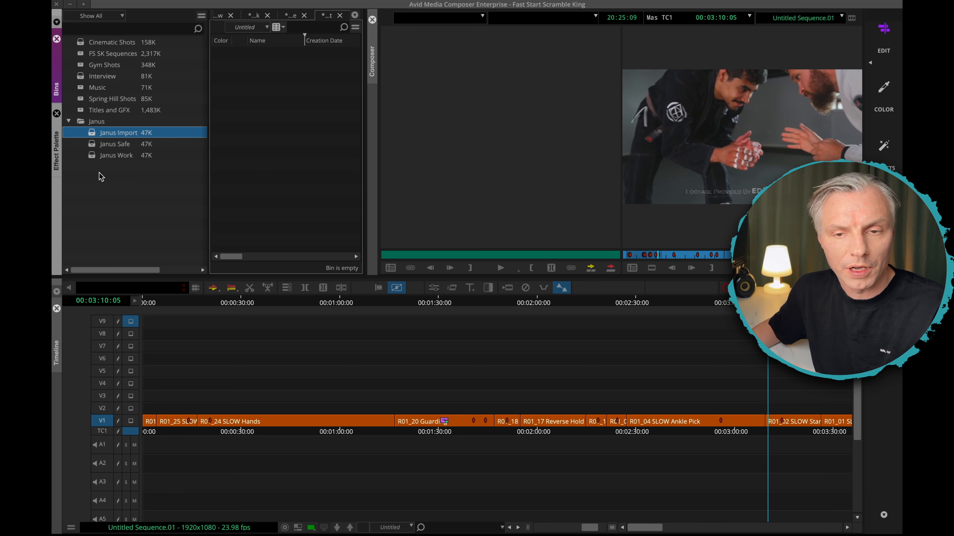
# Step: Select all bins in the project and close the open ones
pyautogui.press('super+a')
pyautogui.press('super+w')
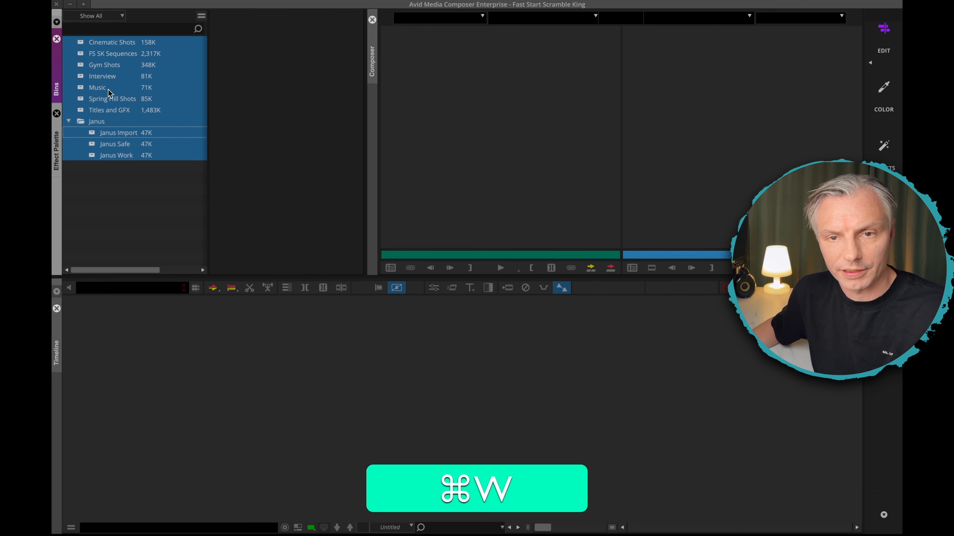
# Step: Clear the bin selection and open the Import bin in the editor's folder
pyautogui.click(107, 181)
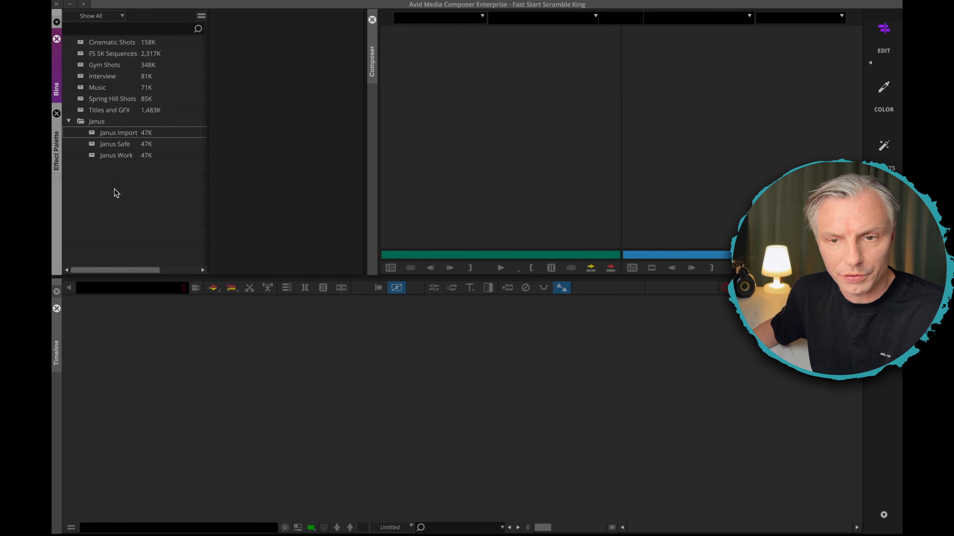
pyautogui.click(92, 134)
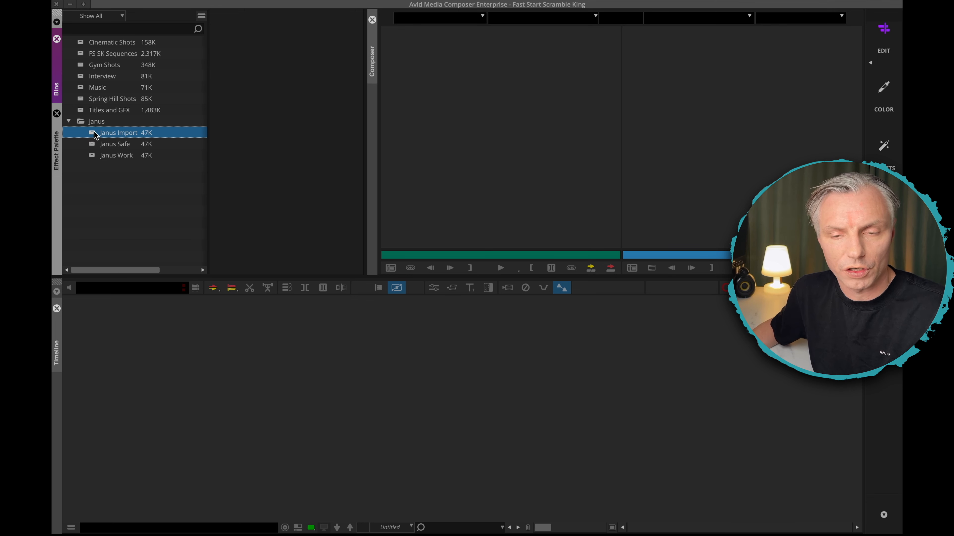
pyautogui.doubleClick(92, 134)
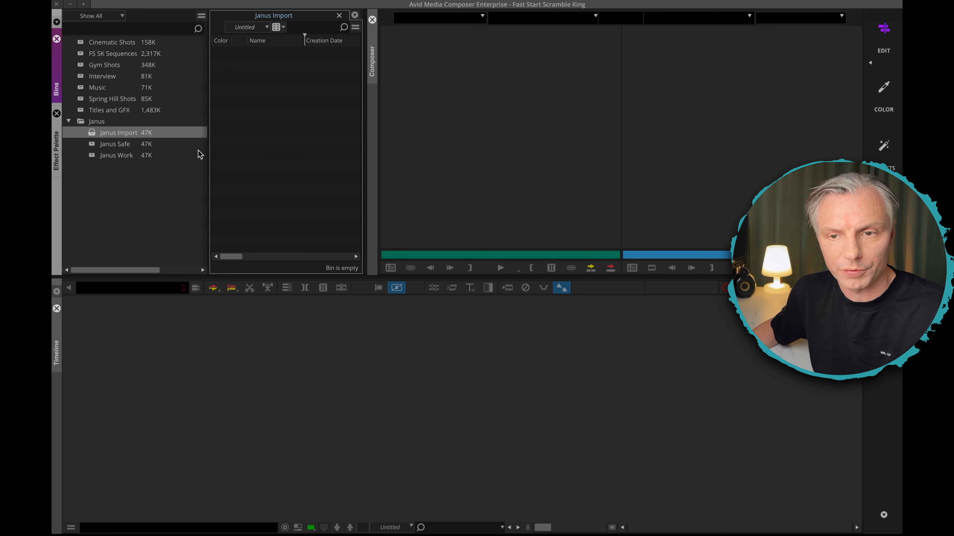
# Step: Import the three clips from the Spring Hill Shots media folder into the open bin and preview R05_07 Drone Grassland
pyautogui.rightClick(261, 114)
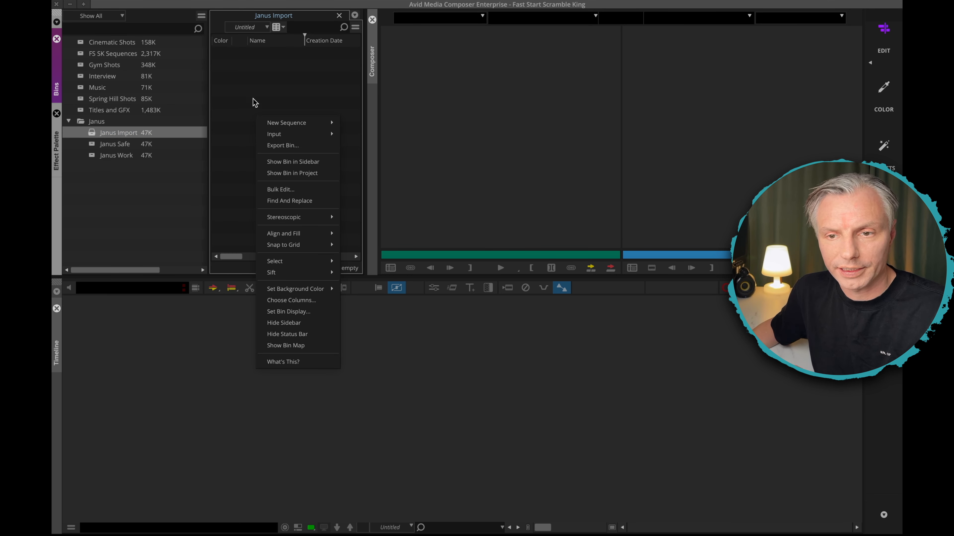
pyautogui.moveTo(310, 134)
pyautogui.click(368, 145)
pyautogui.click(372, 191)
pyautogui.keyDown('shift'); pyautogui.click(369, 214); pyautogui.keyUp('shift')
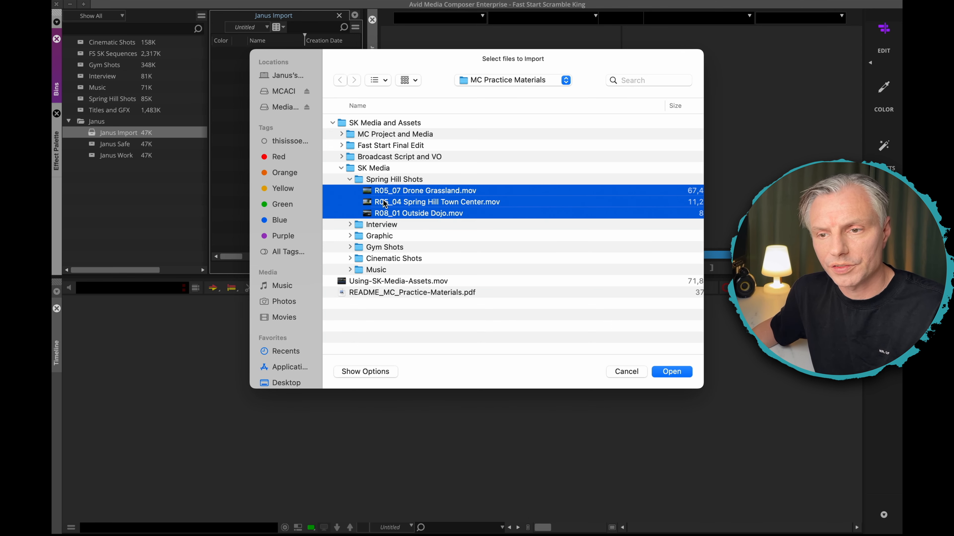
pyautogui.click(672, 372)
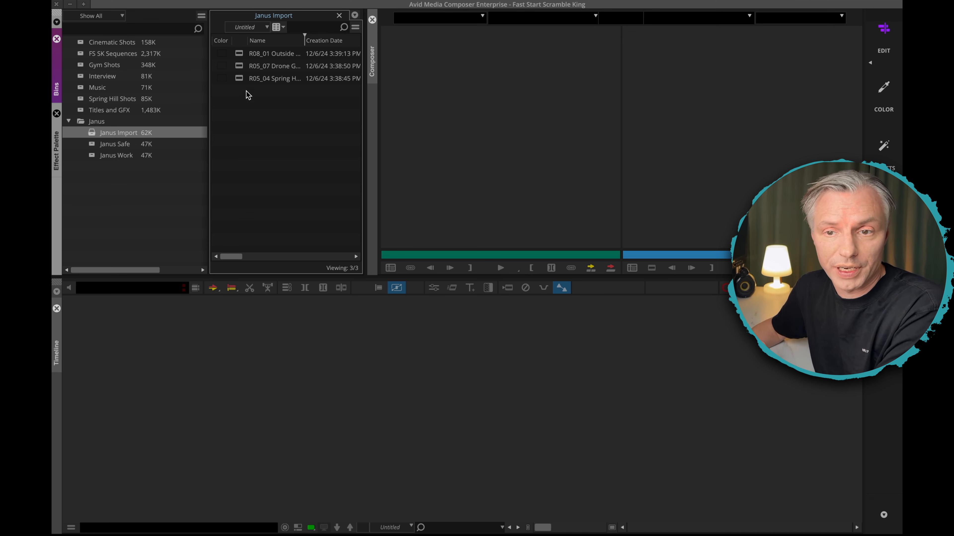
pyautogui.doubleClick(263, 66)
pyautogui.moveTo(465, 255); pyautogui.dragTo(441, 252)
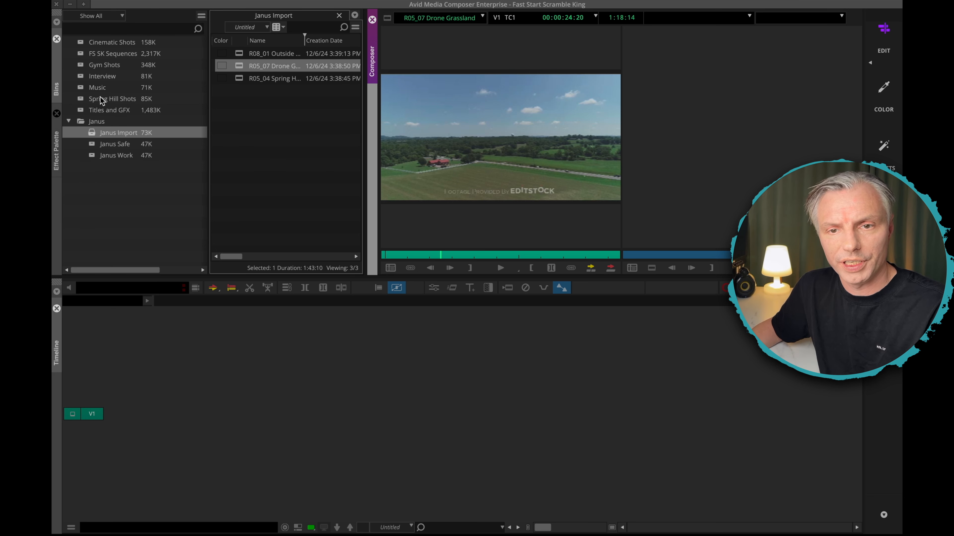
# Step: Open the Interview bin and load the R04_03 C Cam interview clip in the source monitor
pyautogui.click(106, 62)
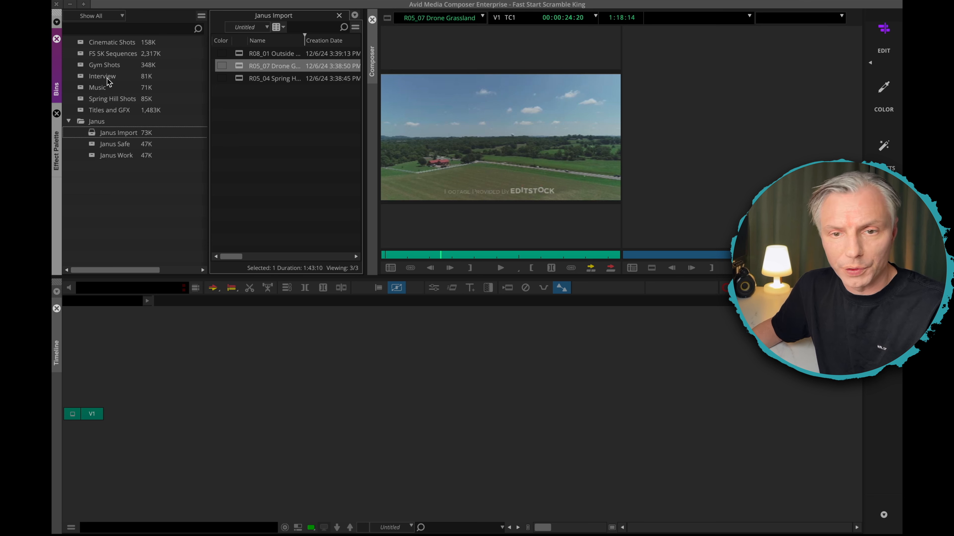
pyautogui.click(103, 65)
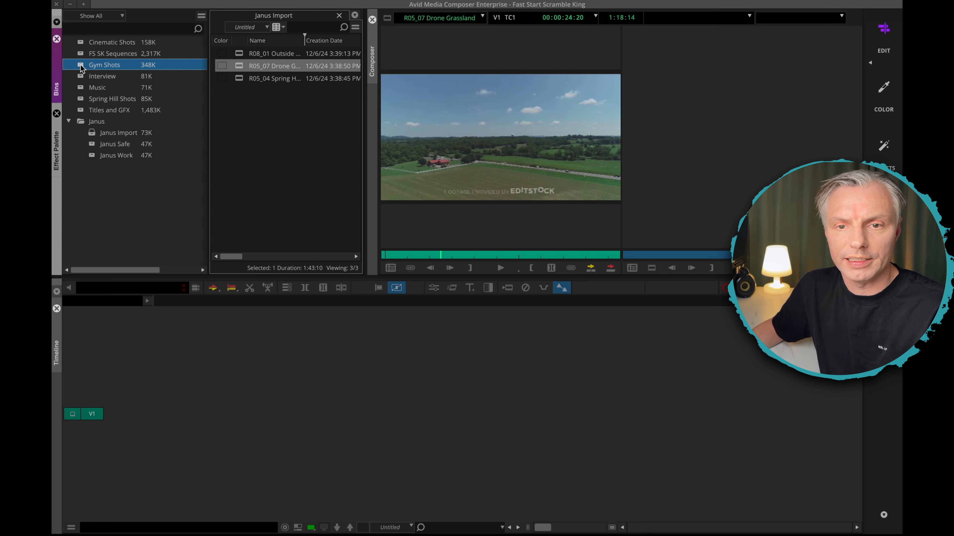
pyautogui.doubleClick(80, 76)
pyautogui.click(246, 67)
pyautogui.doubleClick(242, 53)
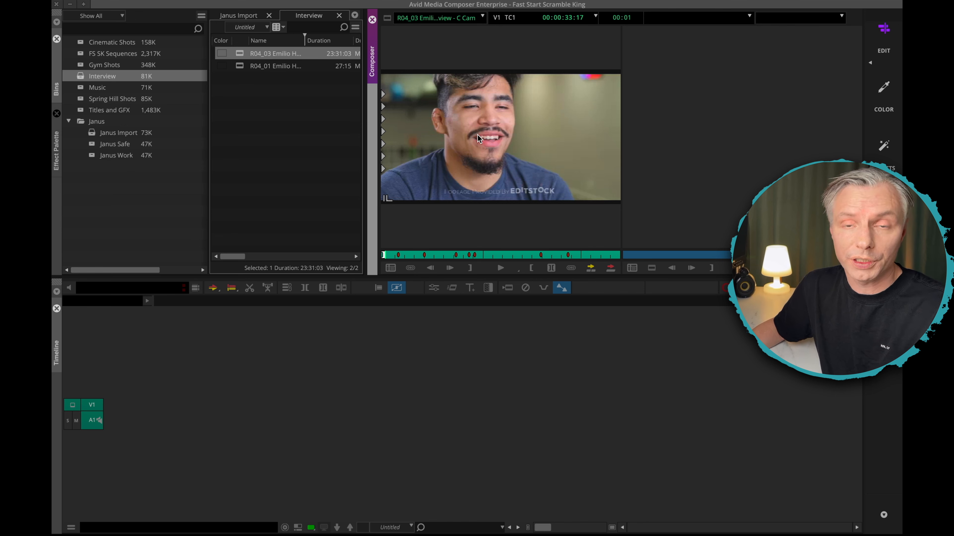
# Step: Mark the R04_03 interview clip from the head instructor marker to one frame before the "My nickname is Scramble King." marker
pyautogui.click(398, 255)
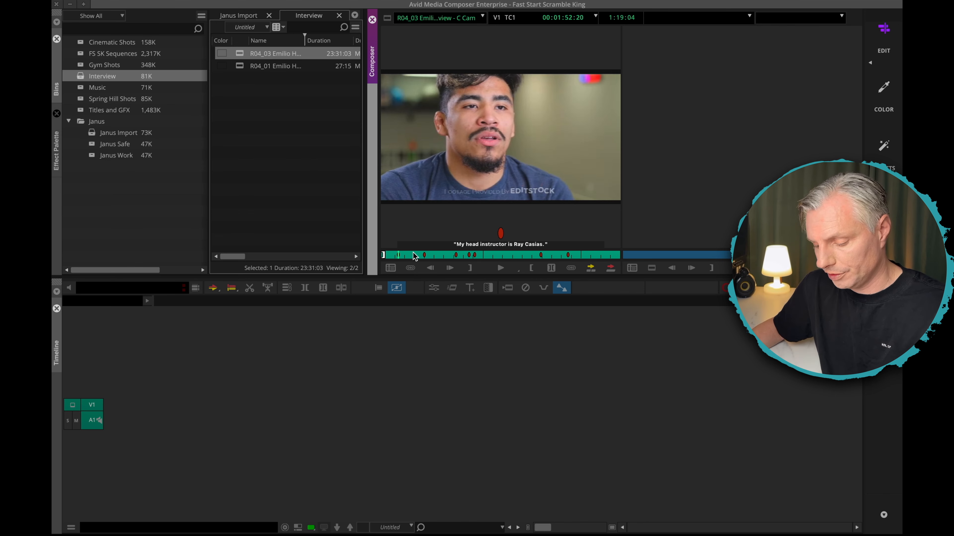
pyautogui.press('i')
pyautogui.click(424, 256)
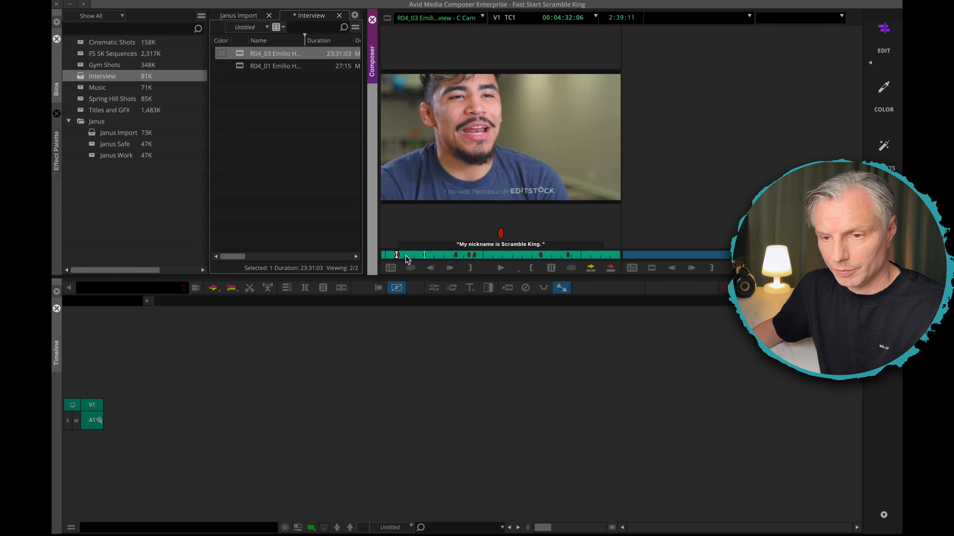
pyautogui.press('q')
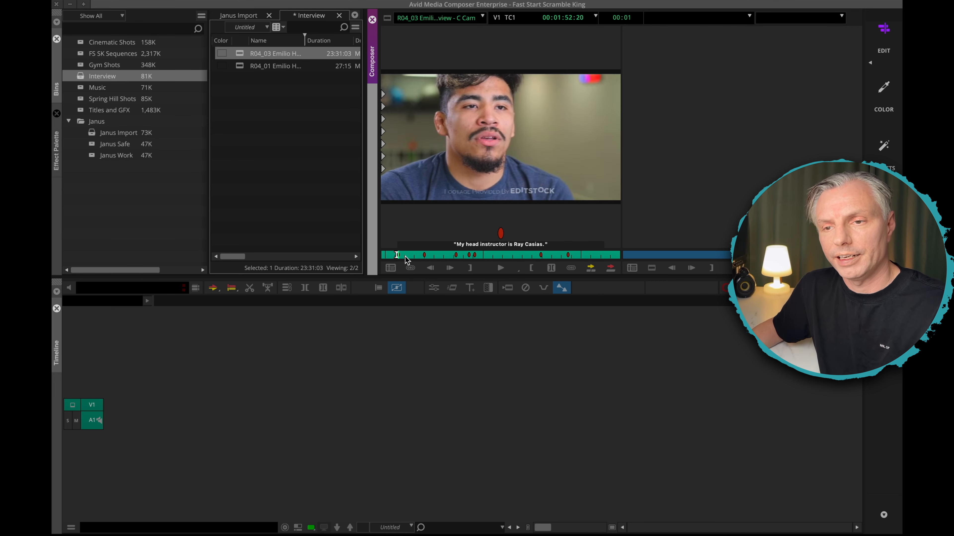
pyautogui.click(424, 256)
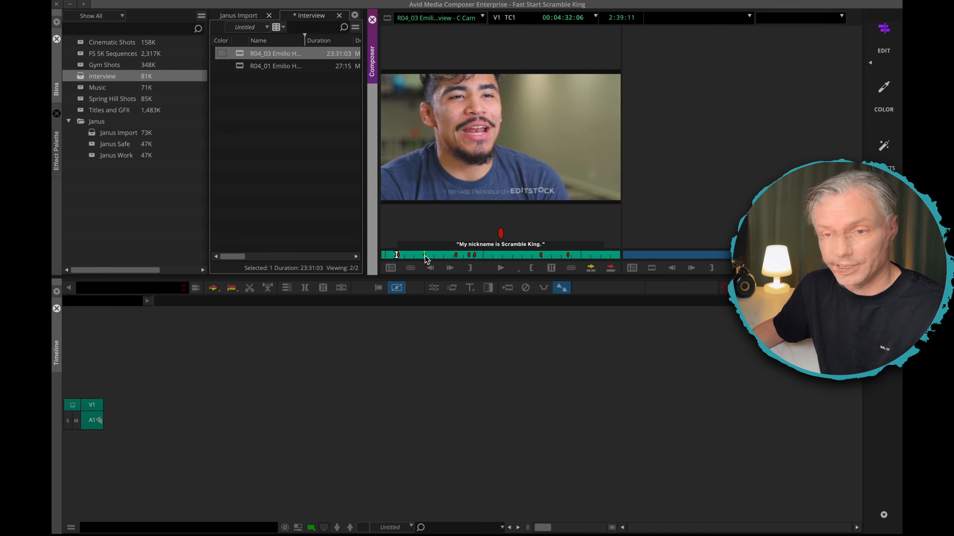
pyautogui.press('Left')
pyautogui.press('o')
# Step: Overwrite the marked interview section into a new sequence stored in the editor's Import bin
pyautogui.moveTo(420, 424); pyautogui.dragTo(428, 426)
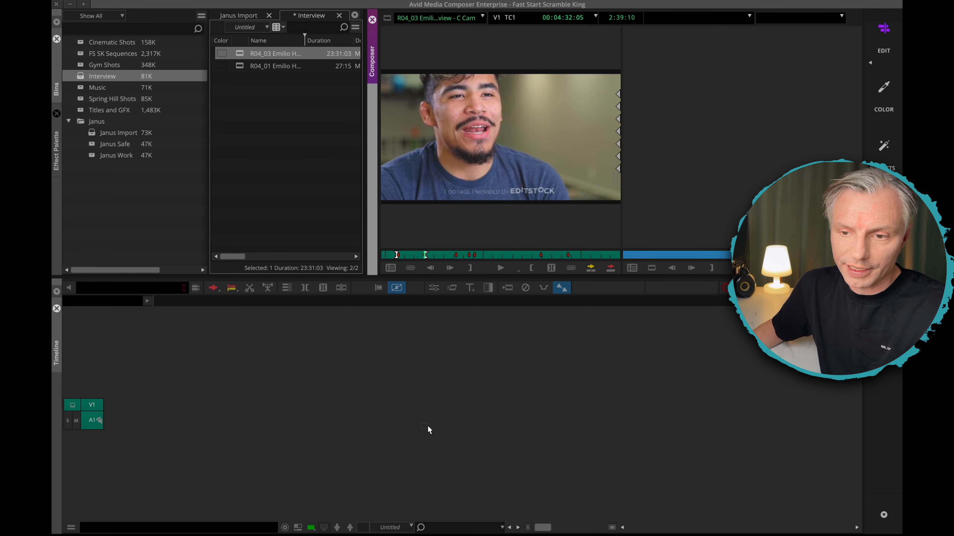
pyautogui.press('b')
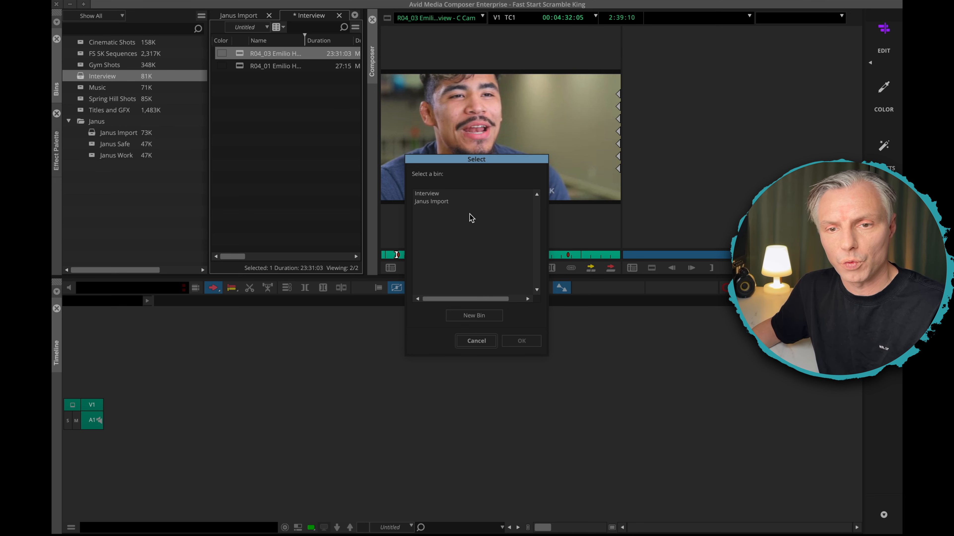
pyautogui.click(422, 202)
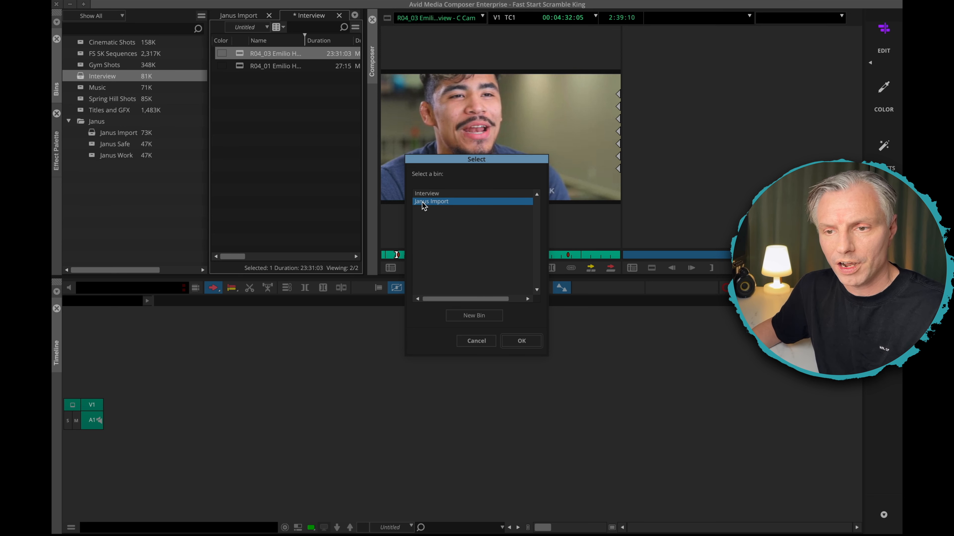
pyautogui.click(524, 342)
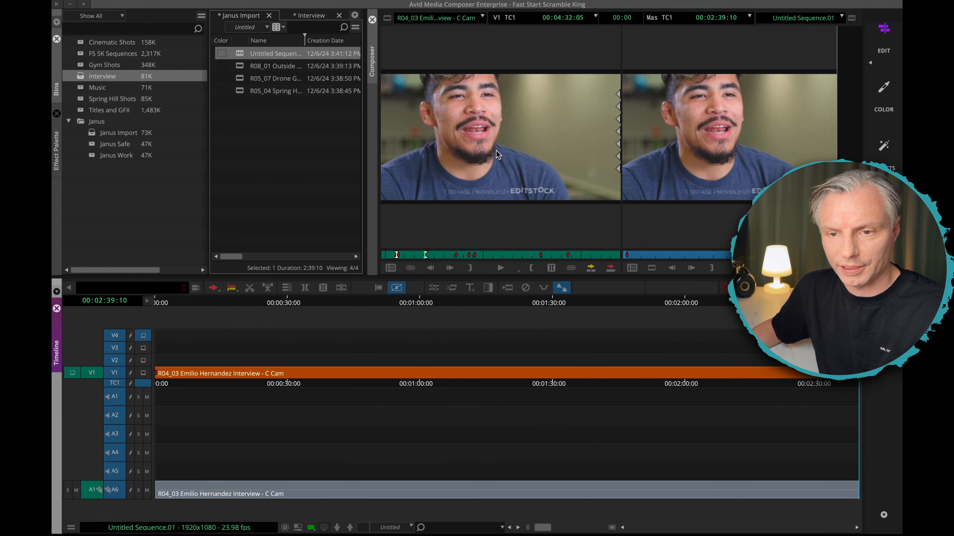
# Step: Play and scrub through the first half minute of the sequence to find where the usable part of the interview starts
pyautogui.click(176, 487)
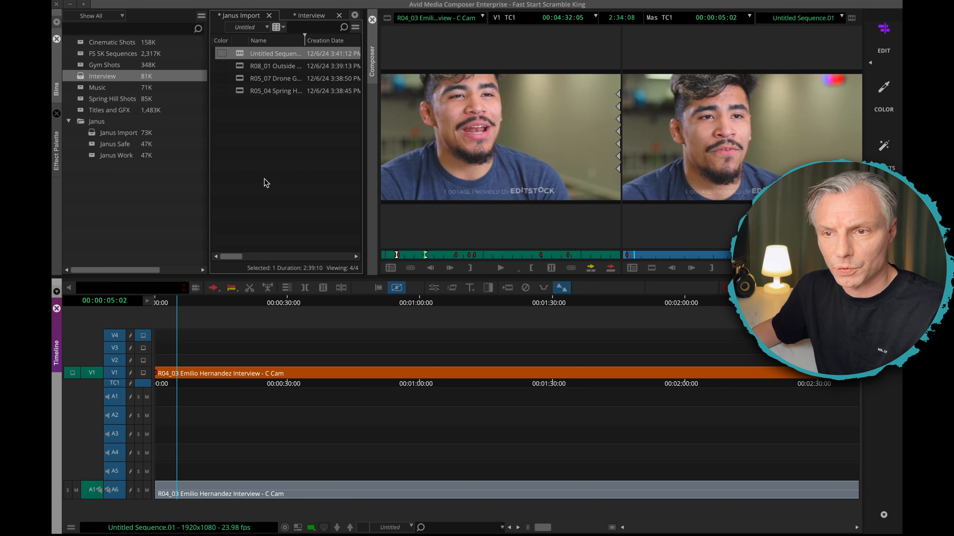
pyautogui.click(215, 301)
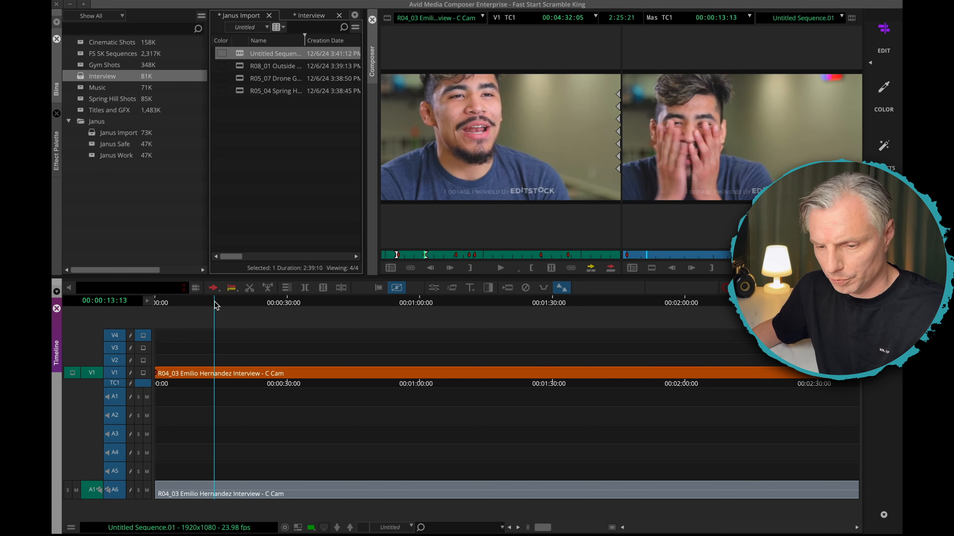
pyautogui.press('space')
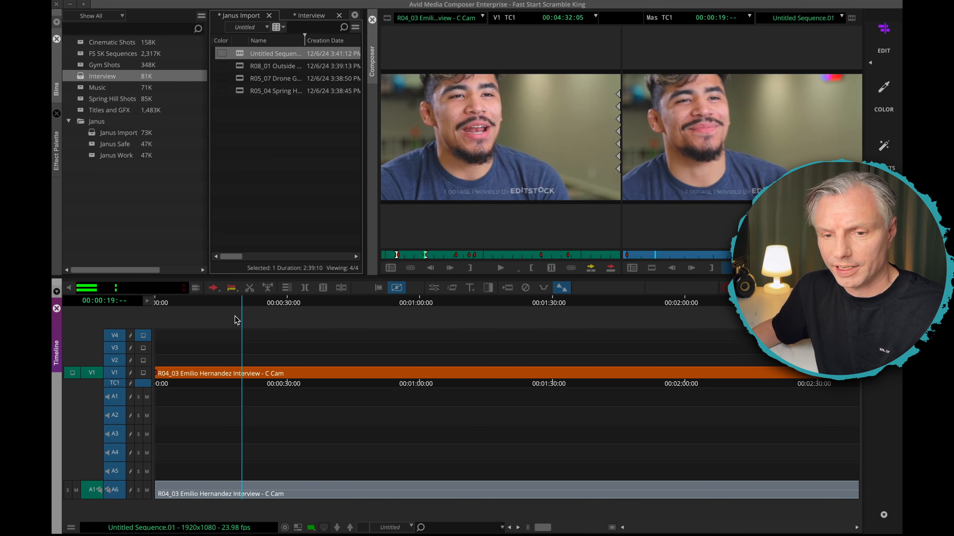
pyautogui.press('space')
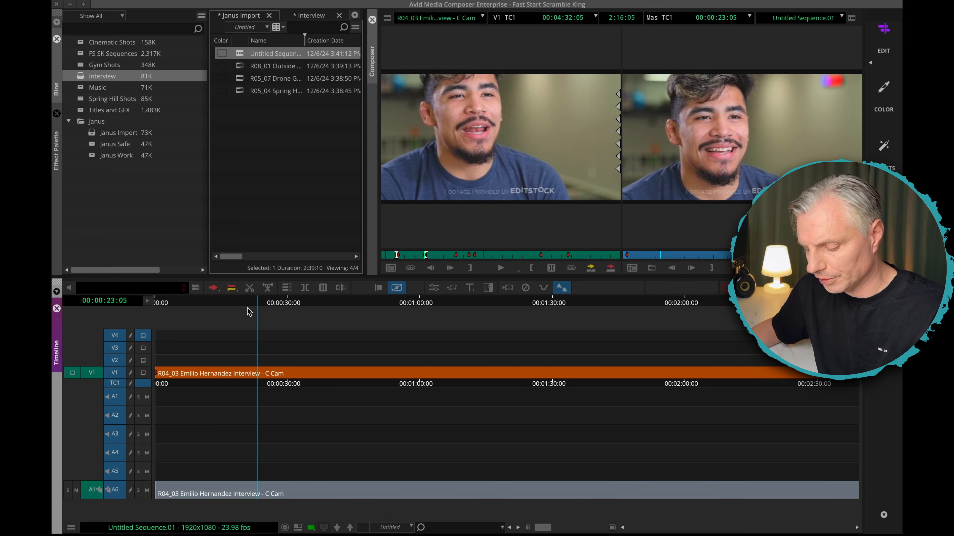
pyautogui.moveTo(266, 303); pyautogui.dragTo(288, 302)
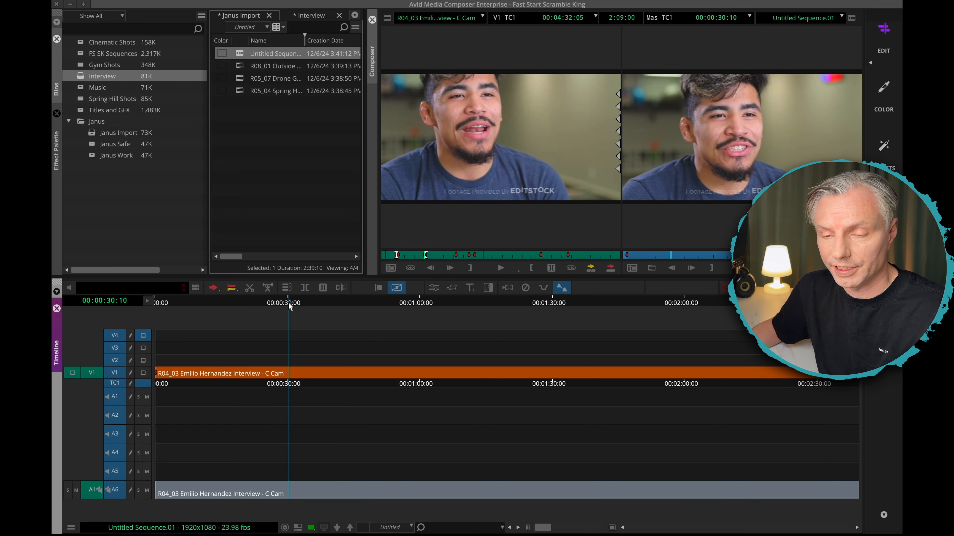
pyautogui.press('space')
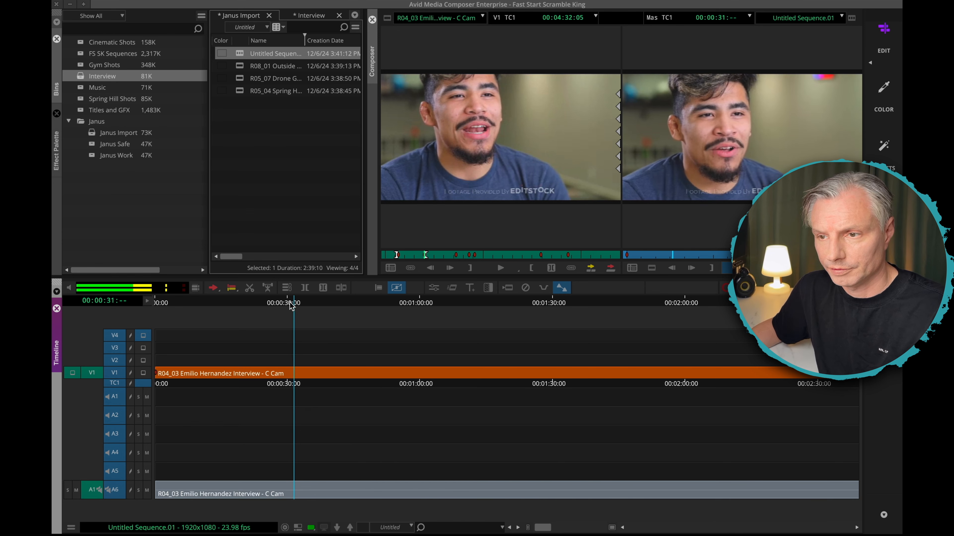
pyautogui.press('space')
pyautogui.press('space')
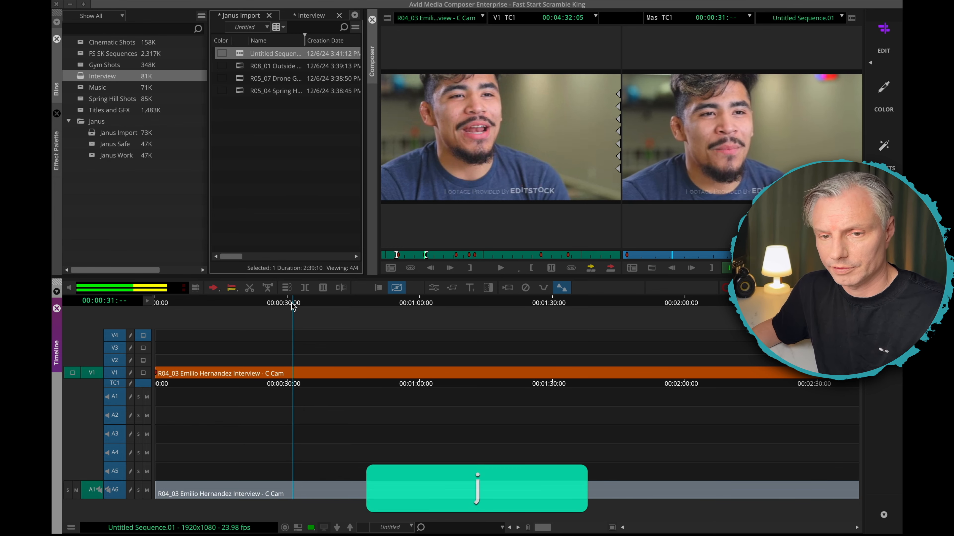
pyautogui.press('space')
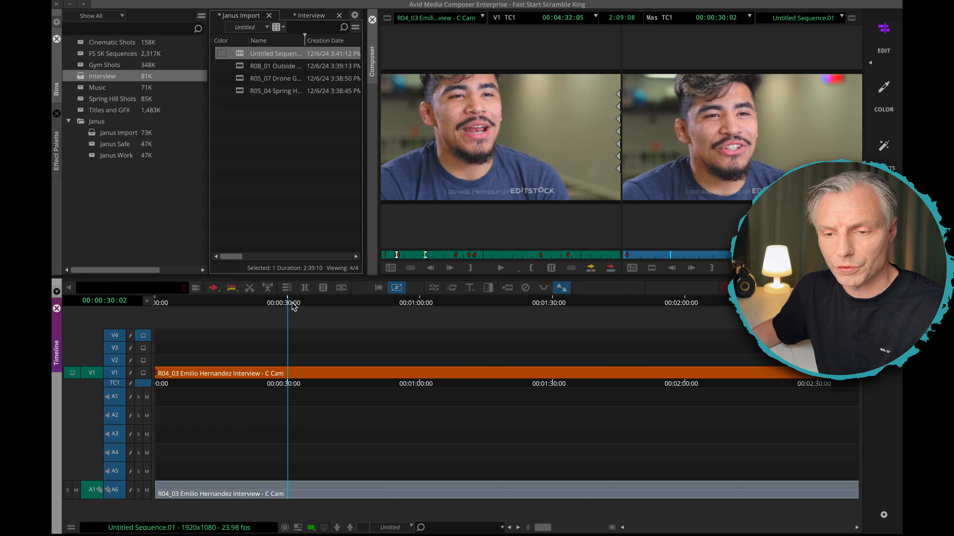
# Step: Extract the sequence's opening from its first frame through 00:00:28:21
pyautogui.press('j')
pyautogui.press('space')
pyautogui.press('Left')
pyautogui.press('Left')
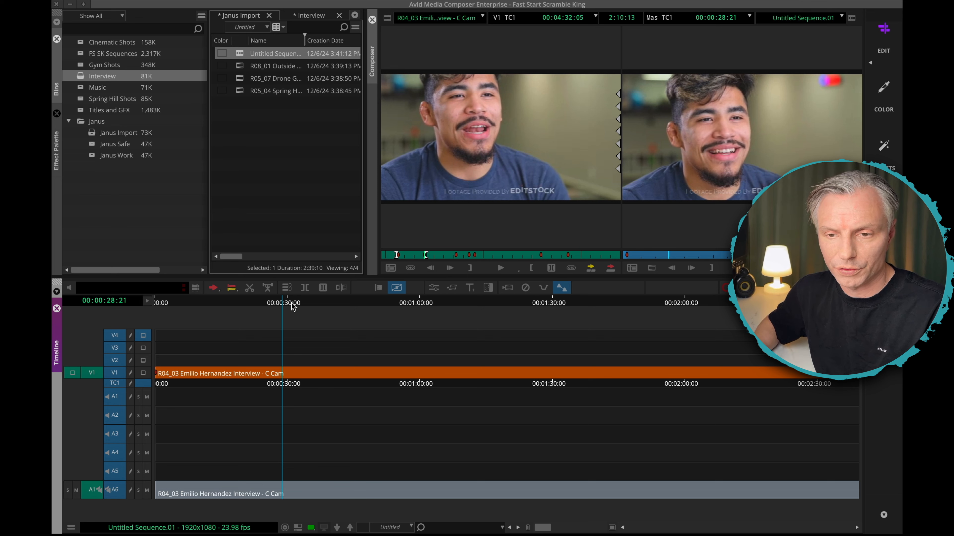
pyautogui.press('i')
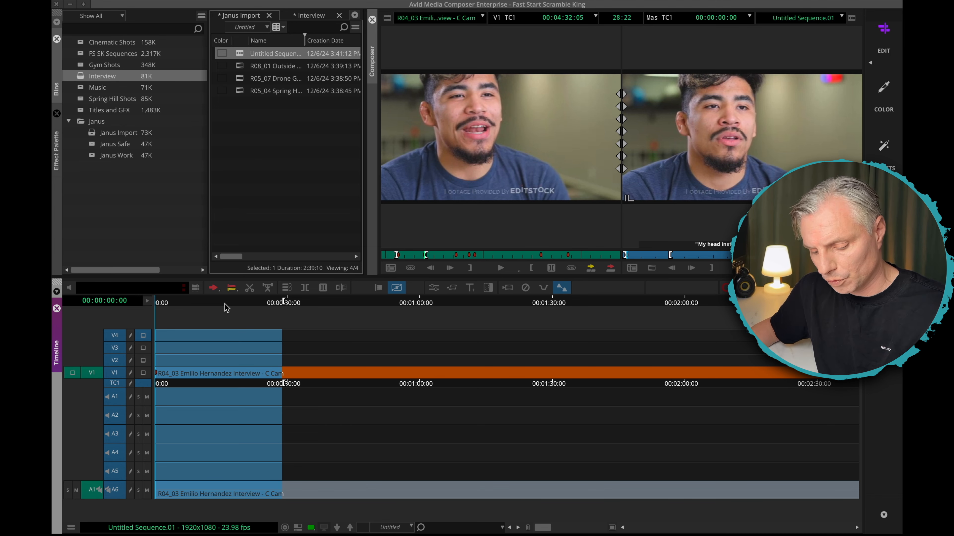
pyautogui.press('x')
# Step: Play the shortened sequence and extract everything from 00:00:52:17 to its end
pyautogui.press('space')
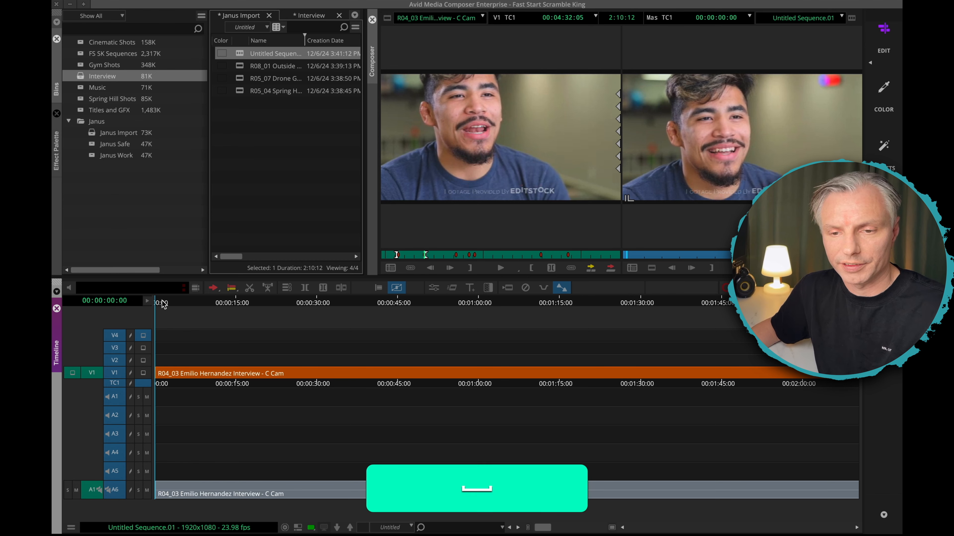
pyautogui.moveTo(171, 305); pyautogui.dragTo(149, 307)
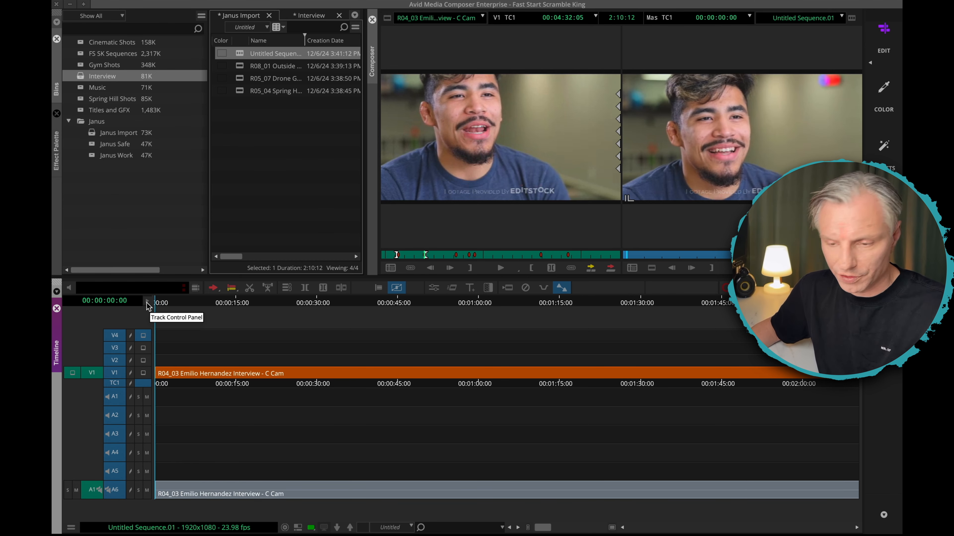
pyautogui.moveTo(219, 312); pyautogui.dragTo(408, 333)
pyautogui.press('space')
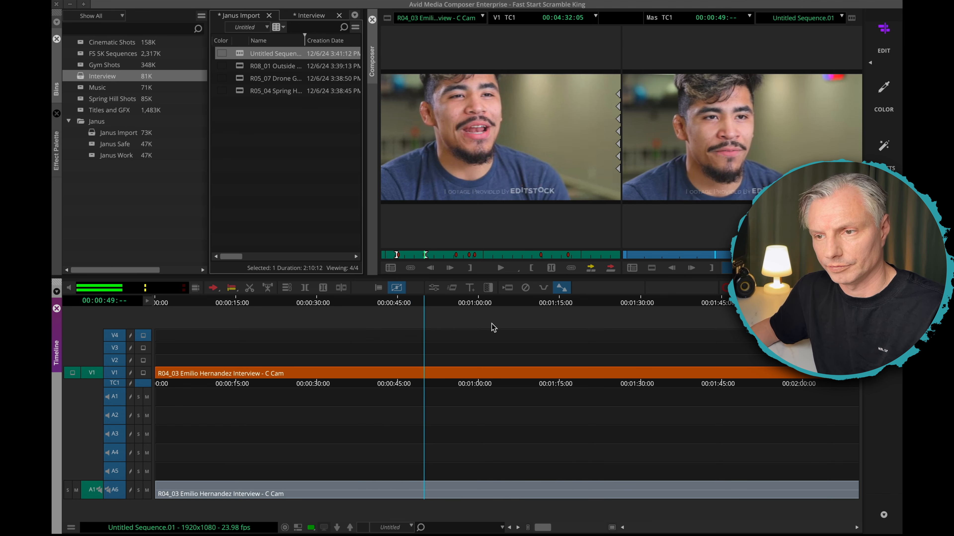
pyautogui.press('space')
pyautogui.press('o')
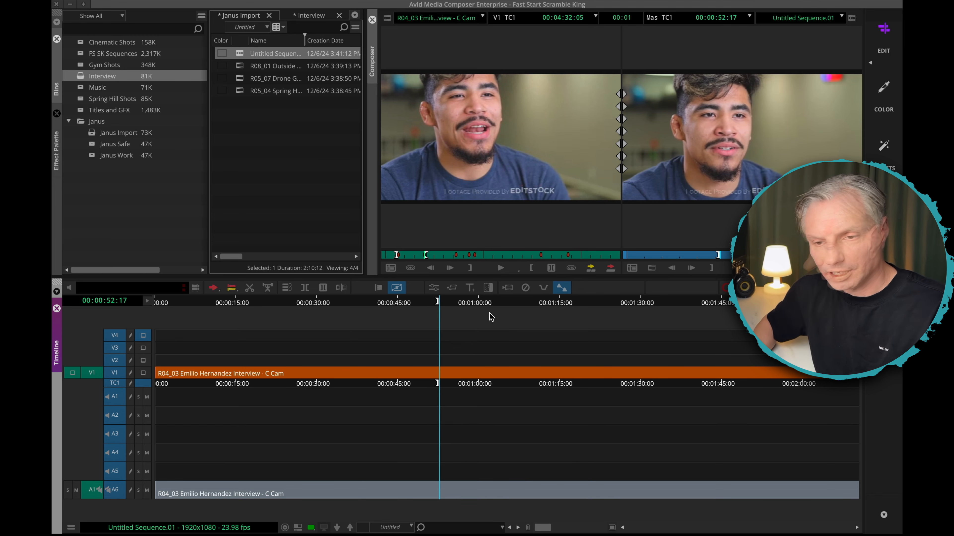
pyautogui.press('End')
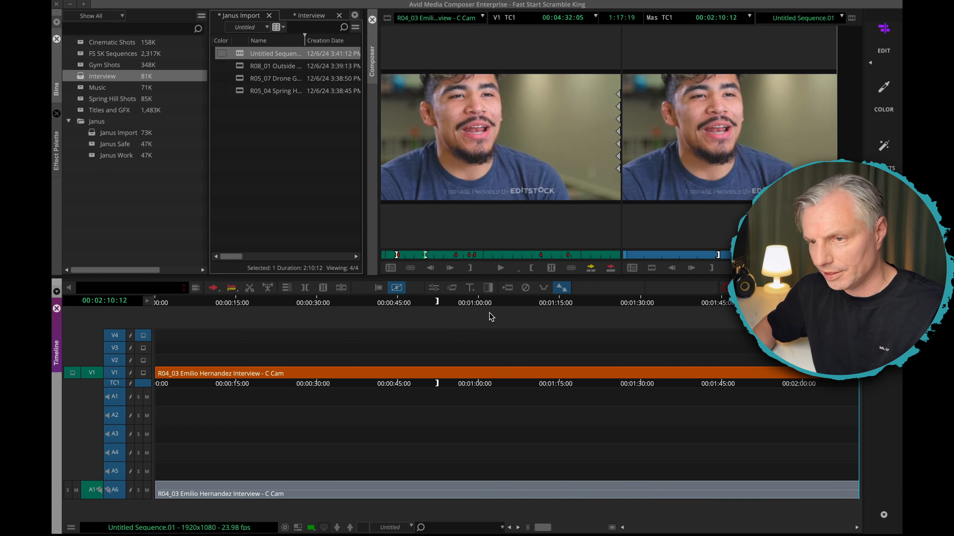
pyautogui.press('o')
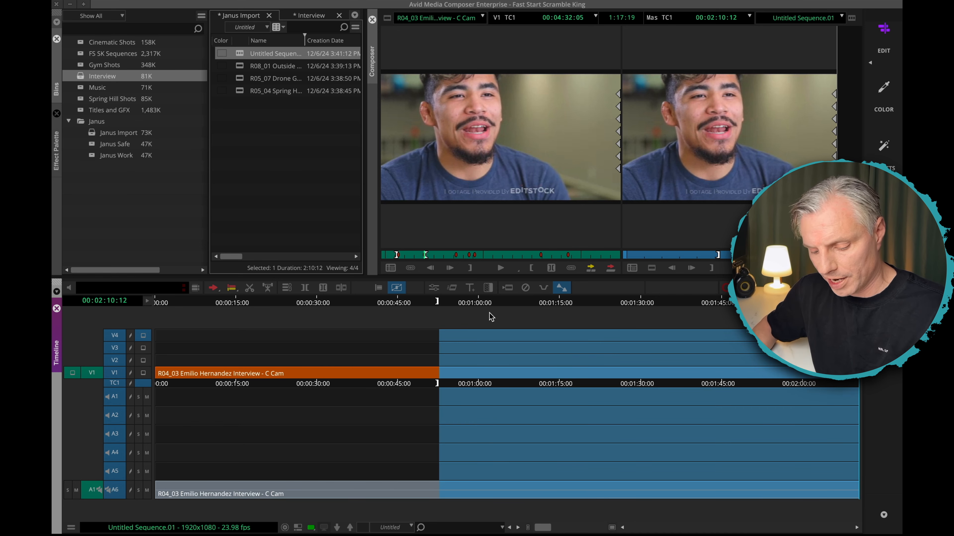
pyautogui.press('x')
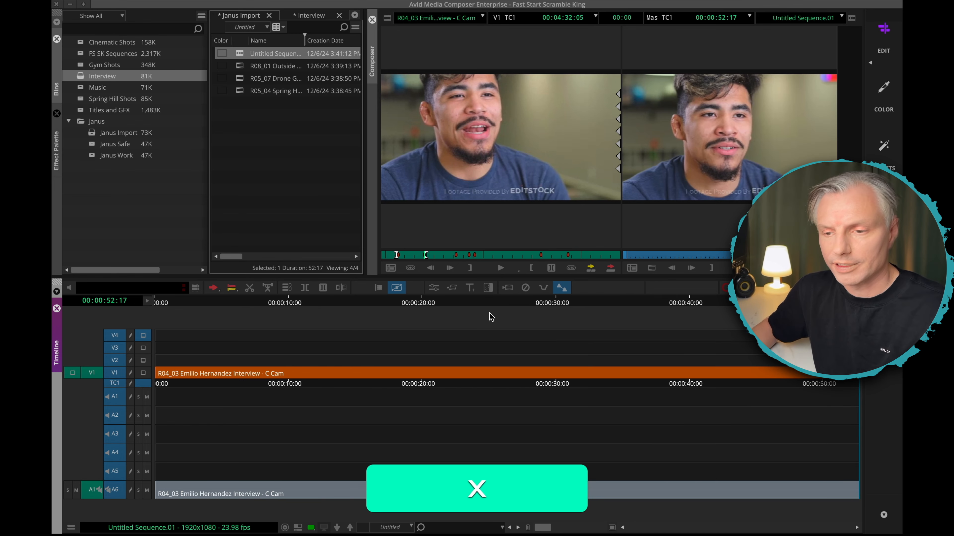
# Step: Rename the new untitled sequence to 1 cut V1
pyautogui.scroll(3, 502, 335)
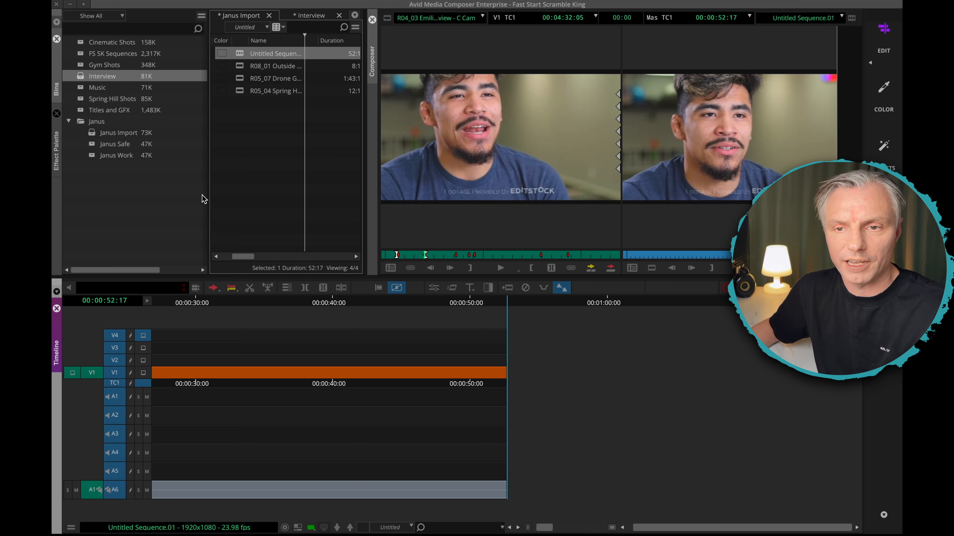
pyautogui.click(248, 54)
pyautogui.click(268, 54)
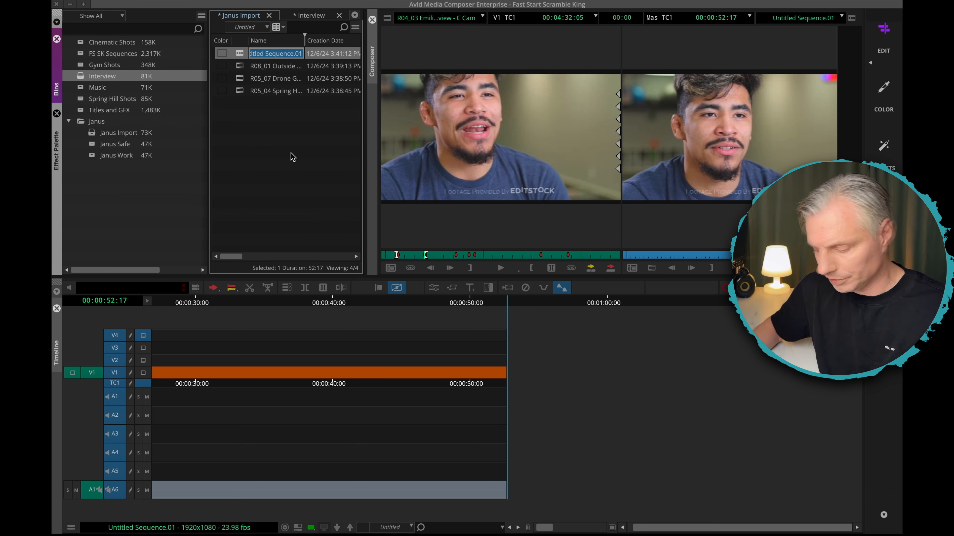
pyautogui.write('1 cut V')
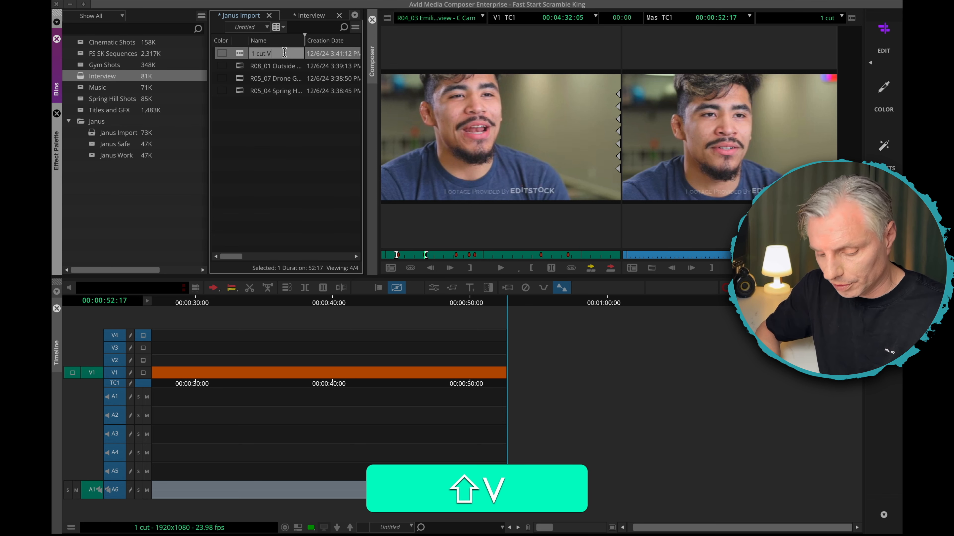
pyautogui.write('1')
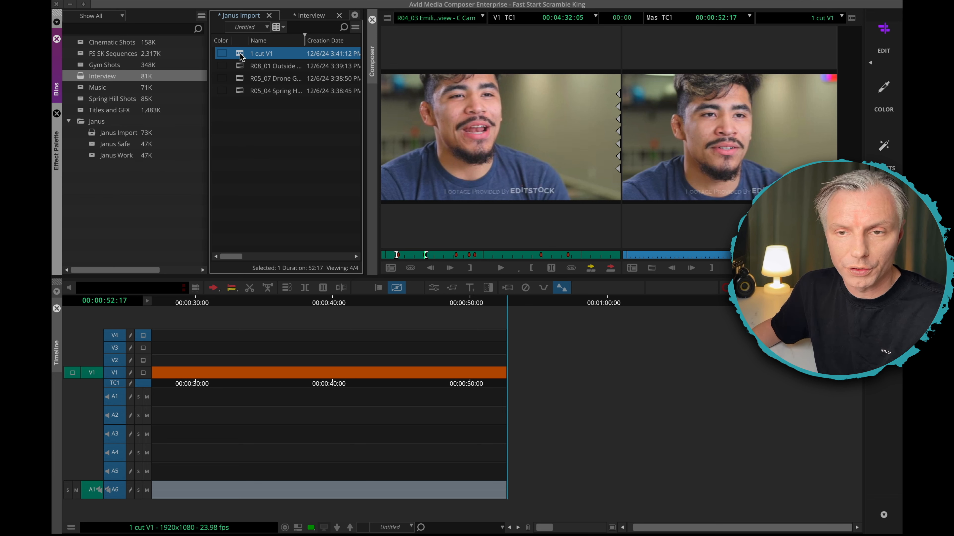
# Step: Open the editor's Work bin and move the 1 cut V1 sequence into it from the Import bin
pyautogui.doubleClick(121, 155)
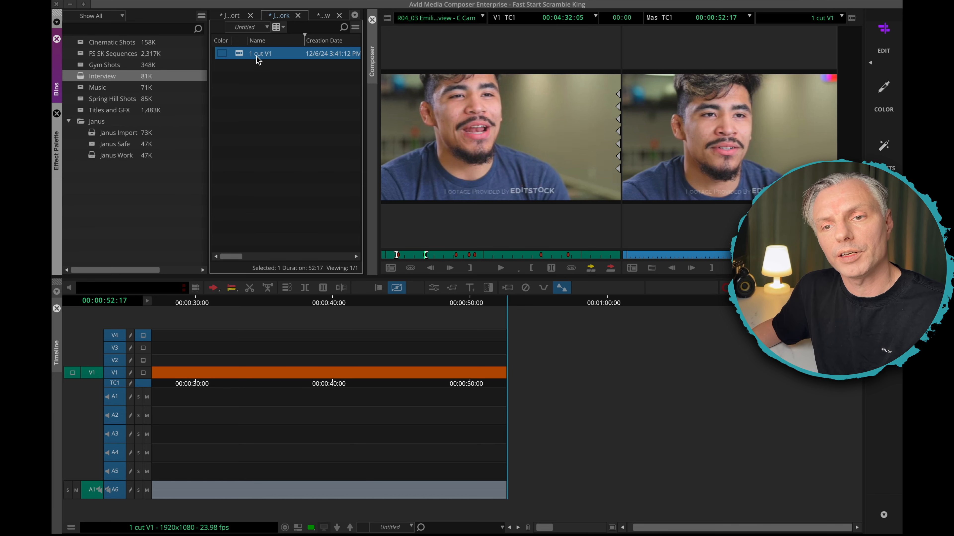
pyautogui.click(118, 159)
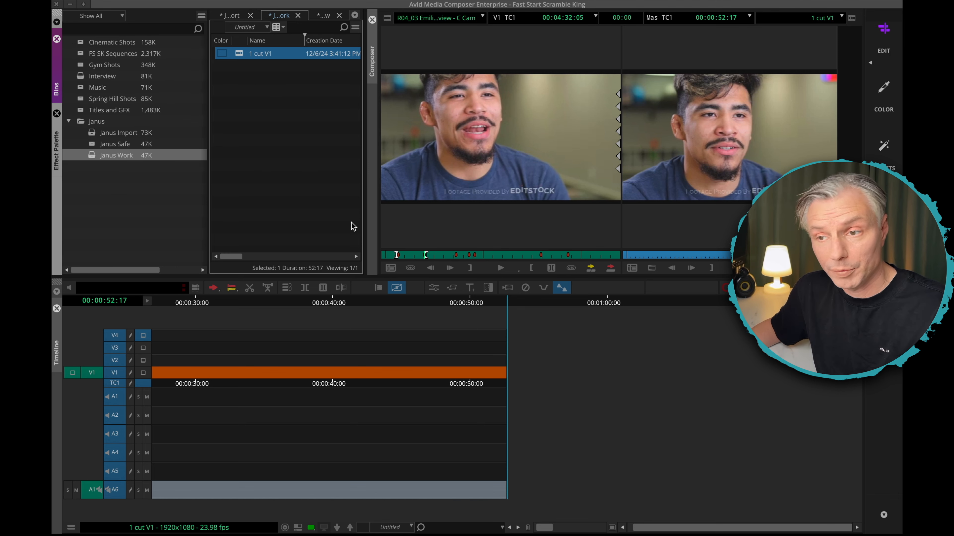
pyautogui.hscroll(1, 81, 78)
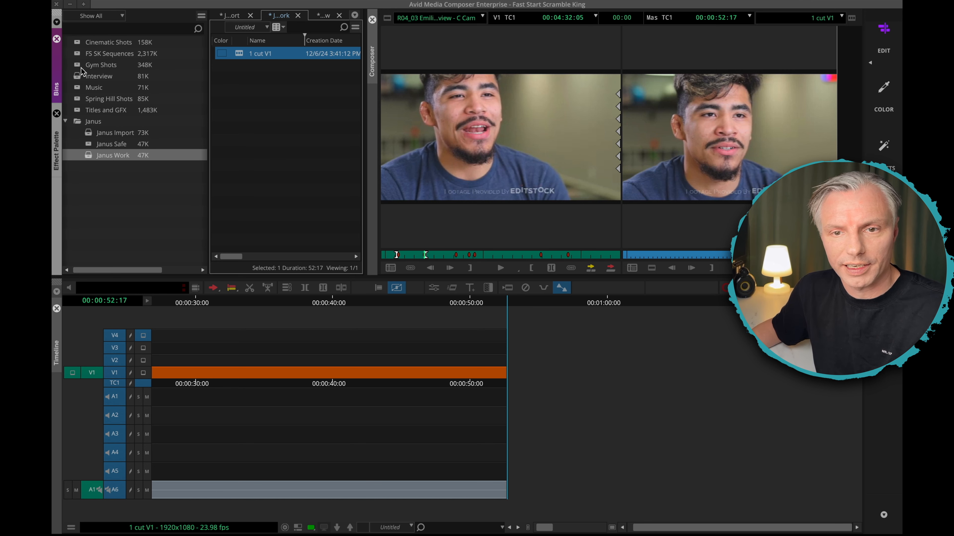
# Step: Load R05_07 Drone Grassland from the editor's Import bin as source and mark a section ending at 00:01:04:09
pyautogui.moveTo(451, 256); pyautogui.dragTo(571, 255)
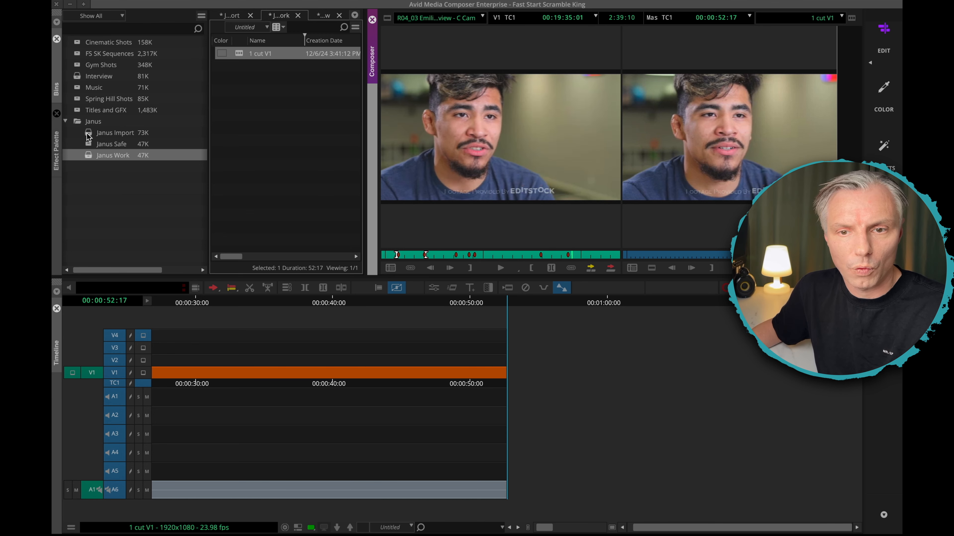
pyautogui.doubleClick(90, 134)
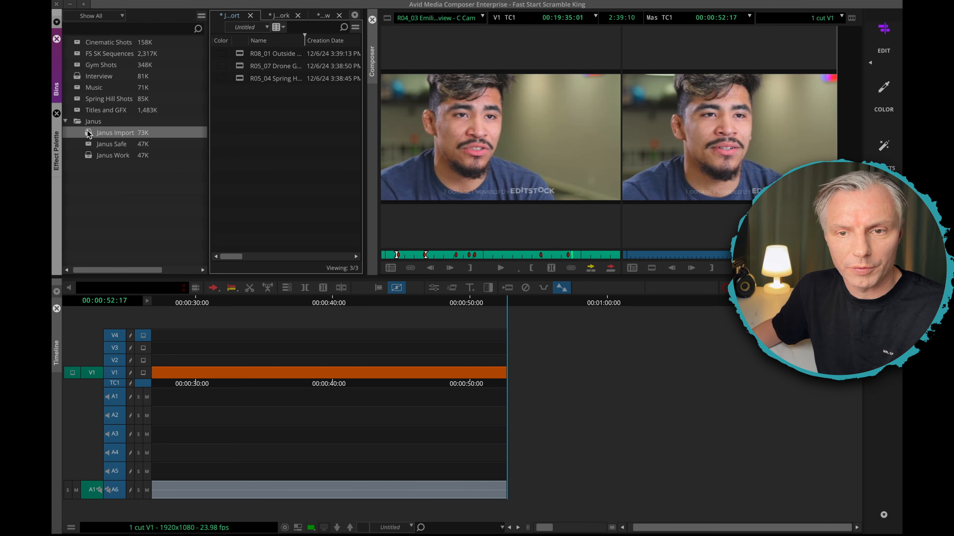
pyautogui.doubleClick(239, 67)
pyautogui.moveTo(416, 256); pyautogui.dragTo(528, 254)
pyautogui.press('i')
pyautogui.press('i')
# Step: Try overwriting the marked drone section onto the end of the interview at 00:00:52:17, inspect the join and undo the edit
pyautogui.click(519, 308)
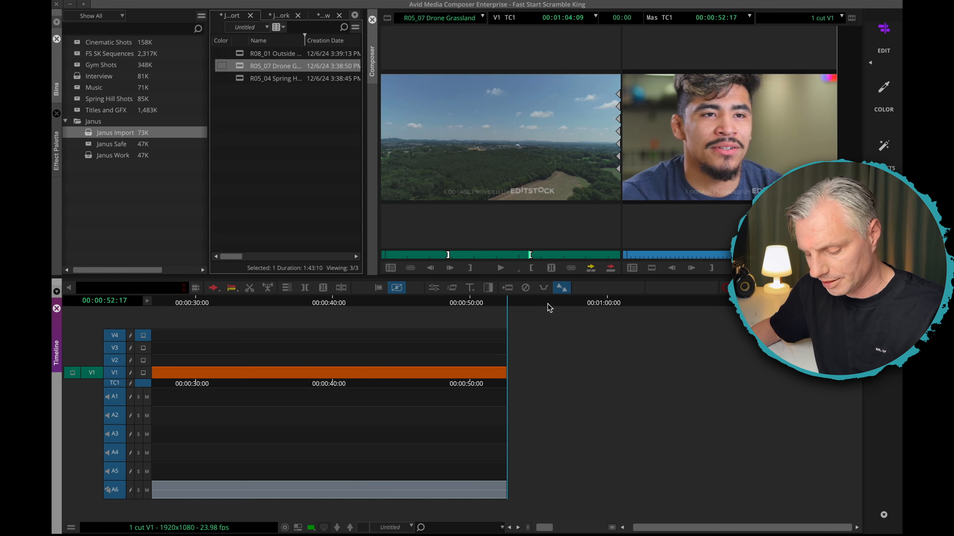
pyautogui.press('b')
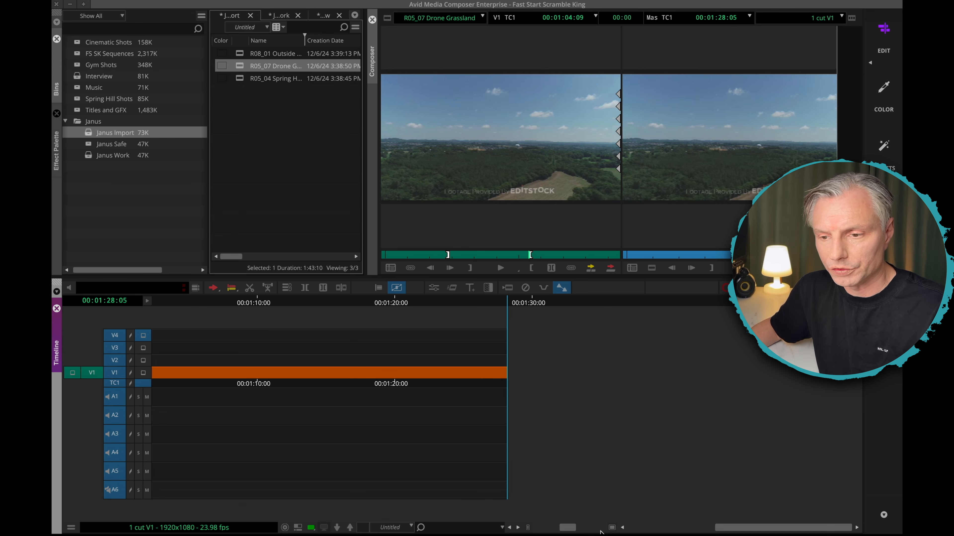
pyautogui.moveTo(569, 528); pyautogui.dragTo(545, 528)
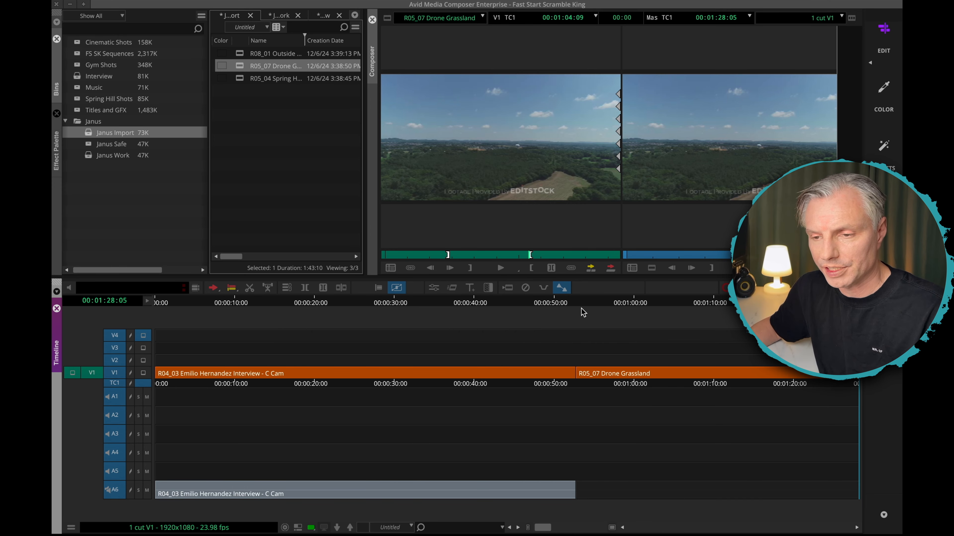
pyautogui.press('Up')
pyautogui.click(599, 305)
pyautogui.click(471, 168)
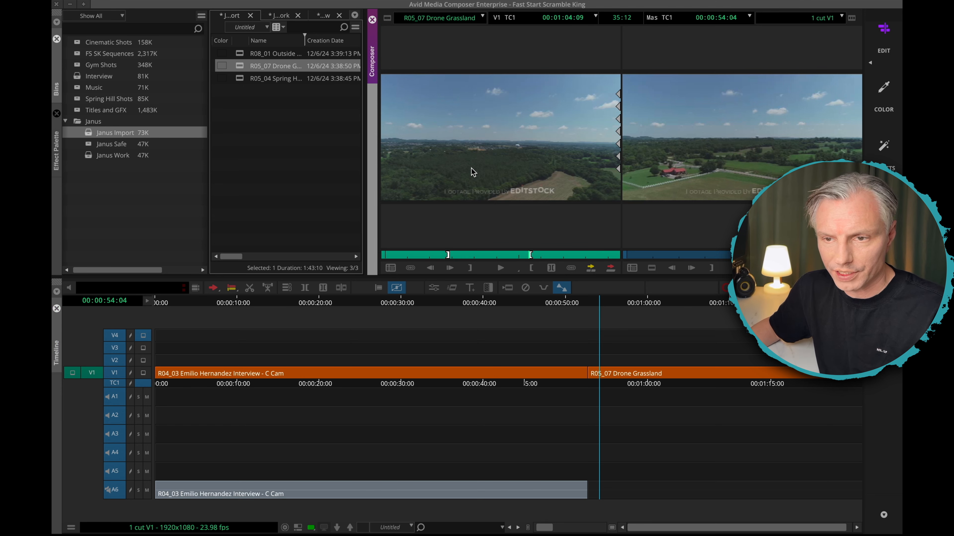
pyautogui.hscroll(1, 91, 374)
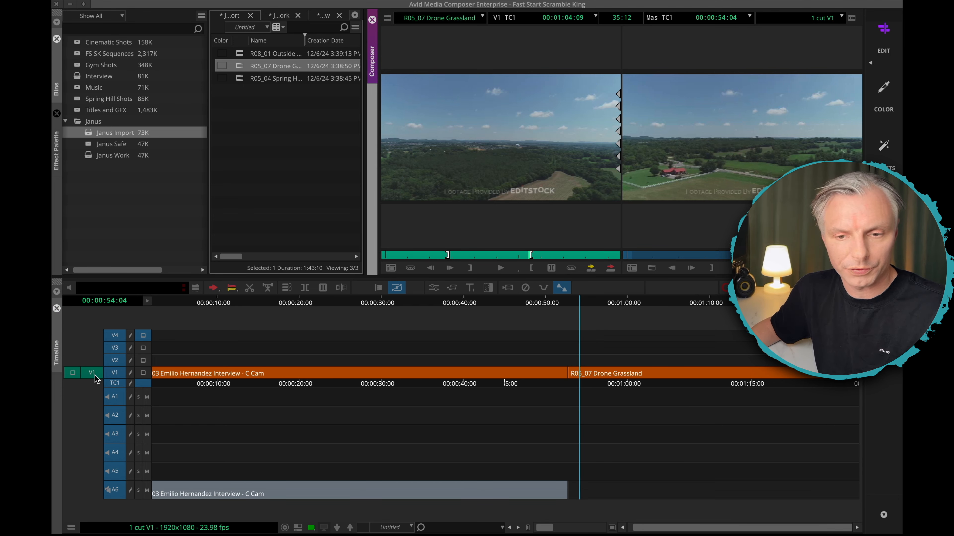
pyautogui.click(572, 309)
pyautogui.moveTo(579, 305); pyautogui.dragTo(570, 302)
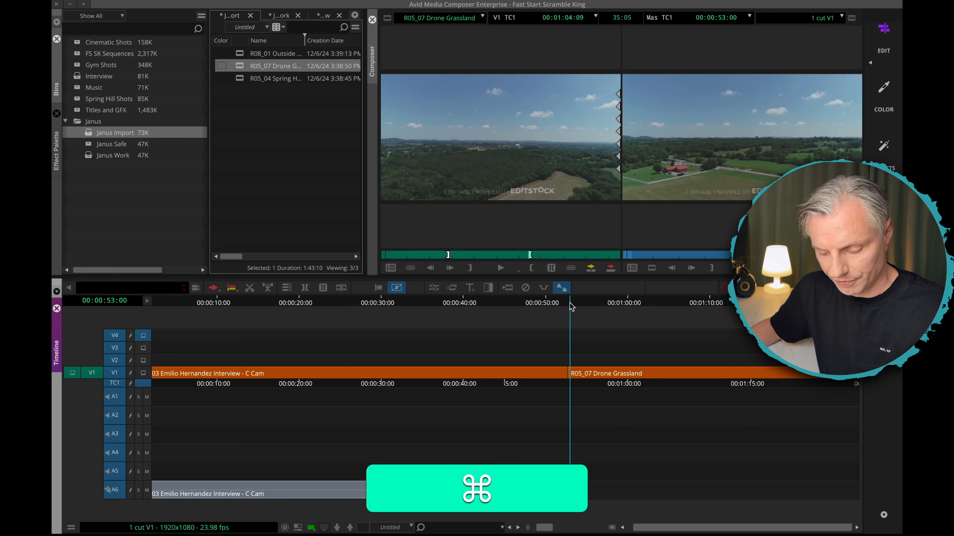
pyautogui.press('super+z')
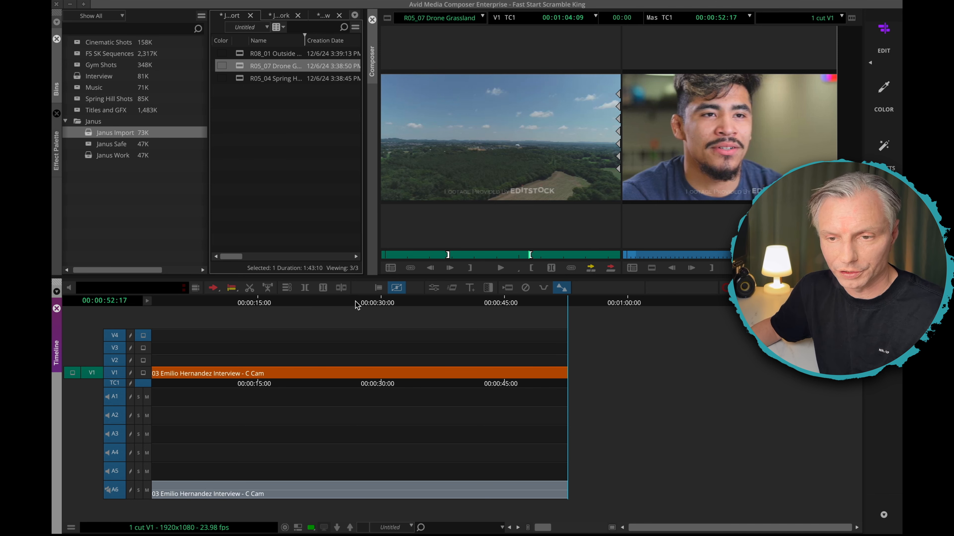
# Step: Mark the sequence's opening from its first frame through 00:00:13:01
pyautogui.press('Home')
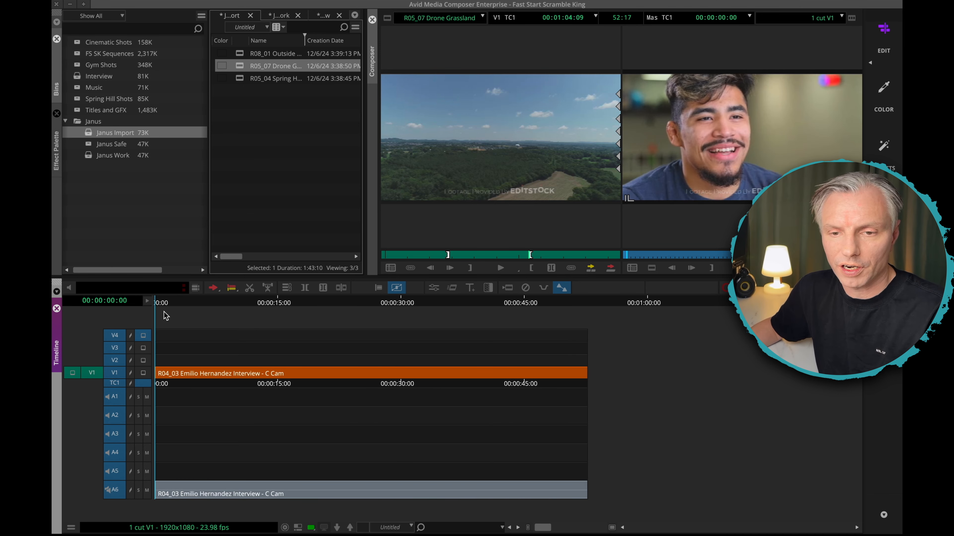
pyautogui.moveTo(154, 305); pyautogui.dragTo(132, 306)
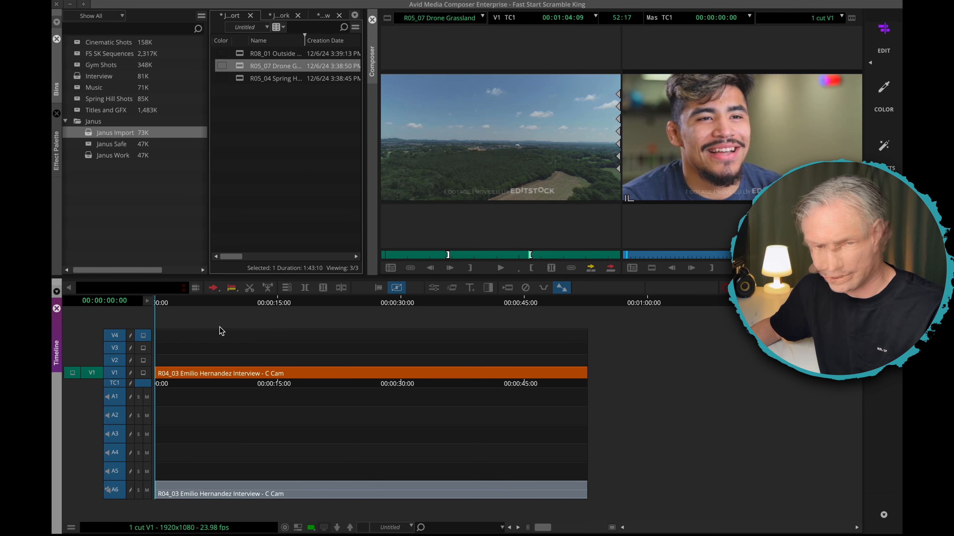
pyautogui.press('i')
pyautogui.click(262, 311)
pyautogui.press('o')
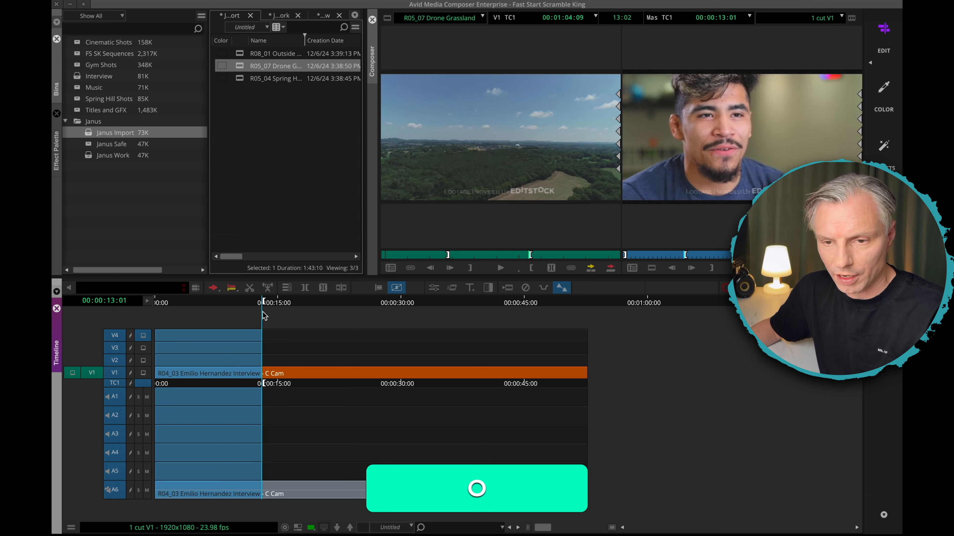
# Step: Preview the drone source near its in point and set a new in point at 00:00:30:05
pyautogui.click(479, 191)
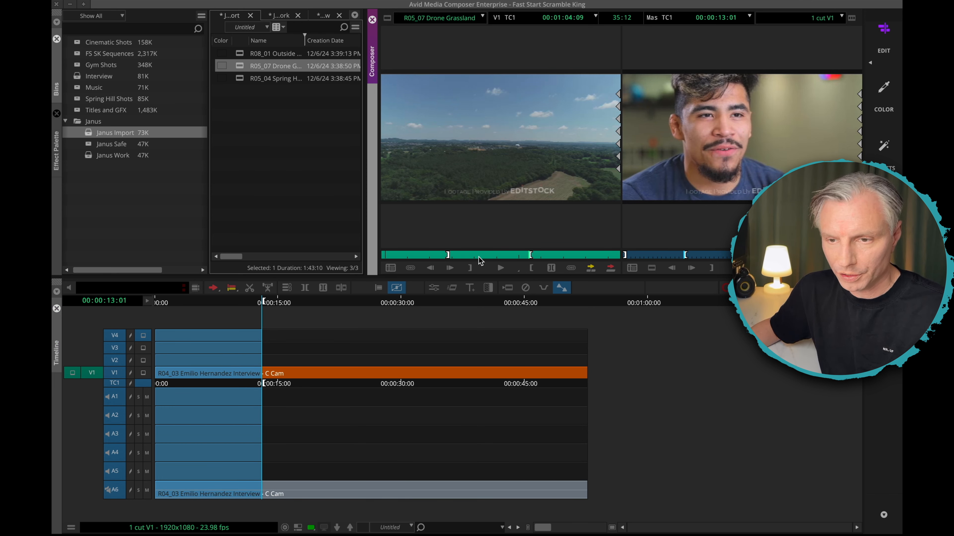
pyautogui.click(462, 254)
pyautogui.press('q')
pyautogui.press('space')
pyautogui.press('space')
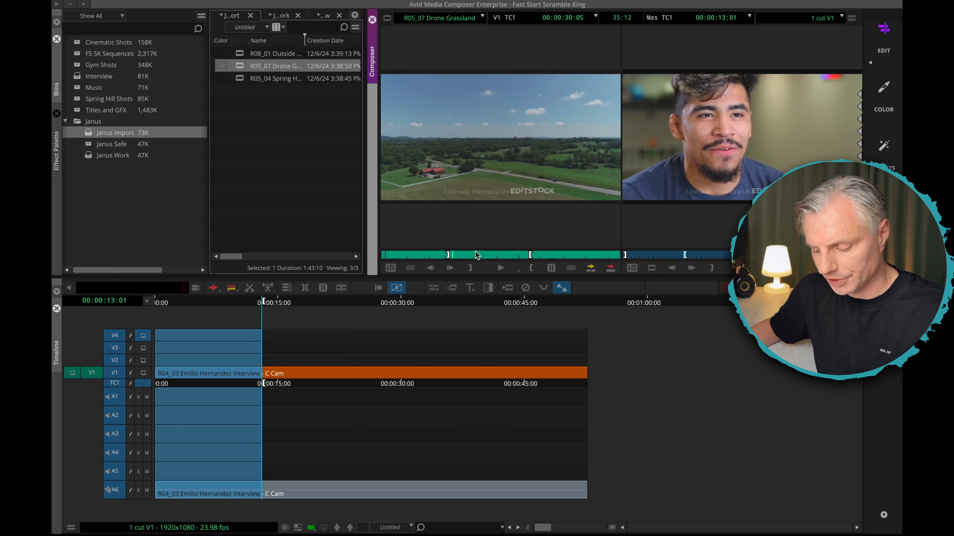
pyautogui.press('e')
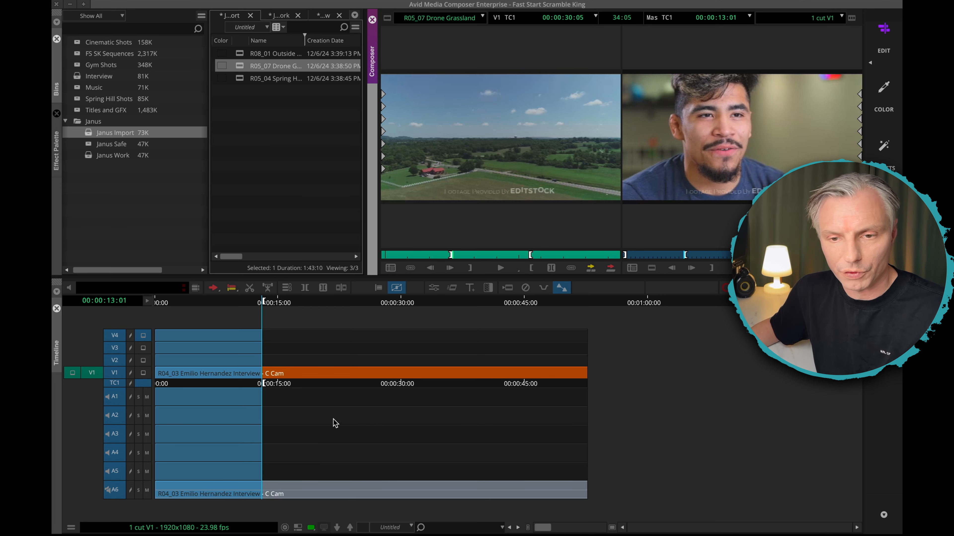
# Step: Try overwriting the marked opening on V1 with the drone clip, scrub across the cut and undo the edit
pyautogui.press('b')
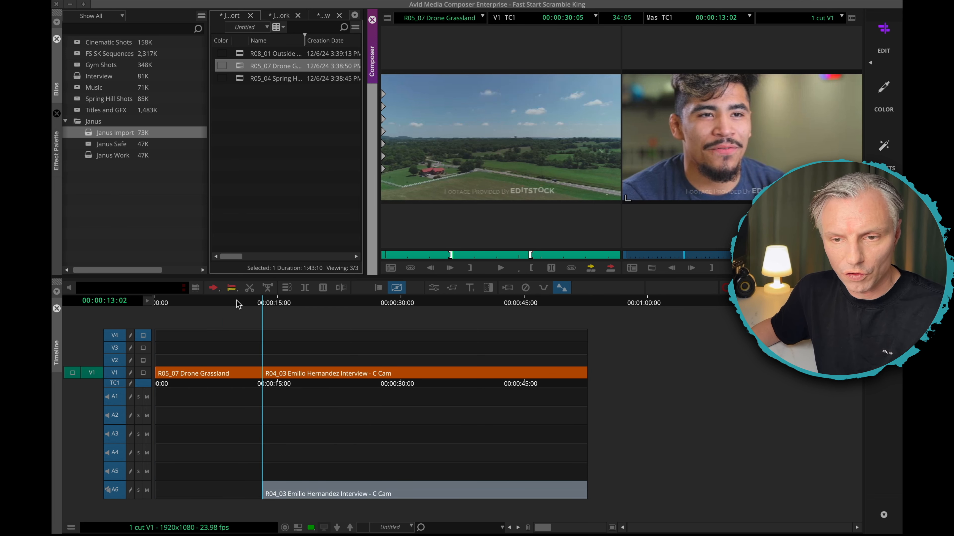
pyautogui.moveTo(236, 301); pyautogui.dragTo(224, 301)
pyautogui.moveTo(289, 300)
pyautogui.mouseDown()
pyautogui.moveTo(301, 299)
pyautogui.moveTo(275, 298)
pyautogui.moveTo(333, 301)
pyautogui.moveTo(292, 300)
pyautogui.moveTo(327, 309)
pyautogui.moveTo(291, 314)
pyautogui.mouseUp()
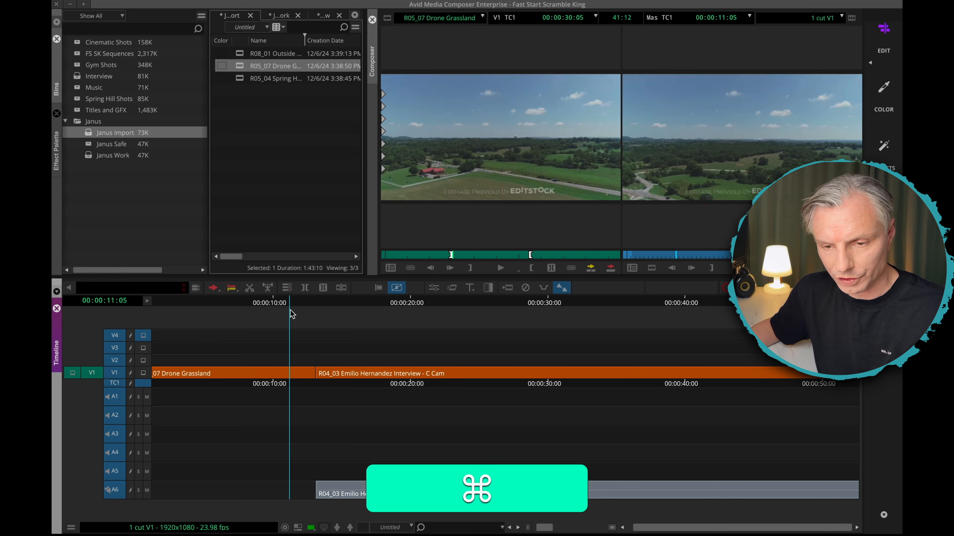
pyautogui.press('super+z')
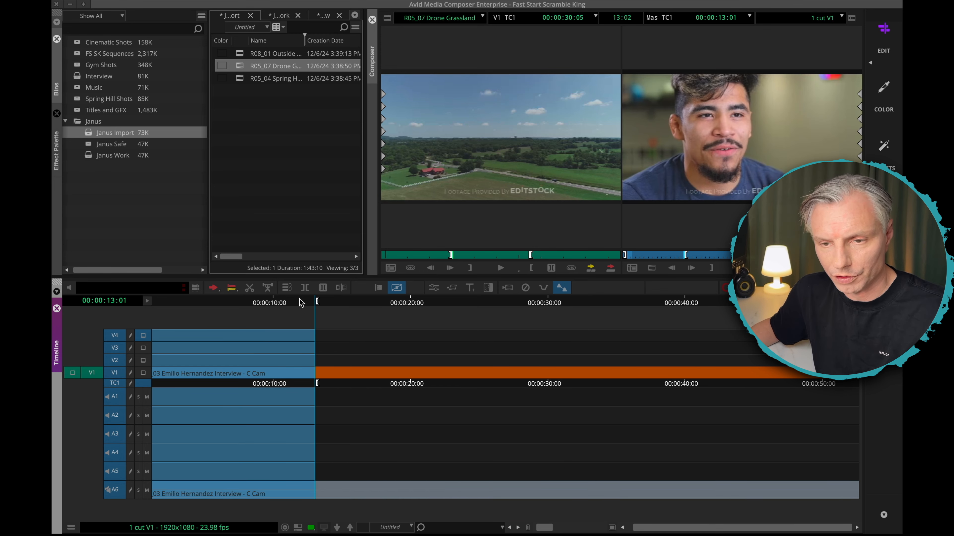
# Step: Return to the sequence start, disable all record audio tracks plus V1, V3 and V4, and patch source V1 to V2
pyautogui.press('Home')
pyautogui.keyDown('shift'); pyautogui.click(114, 396); pyautogui.keyUp('shift')
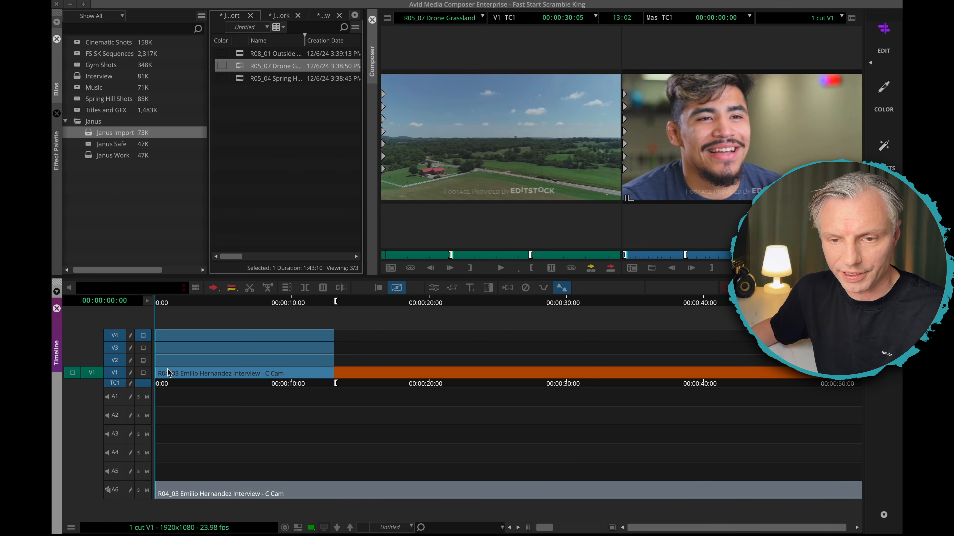
pyautogui.click(114, 373)
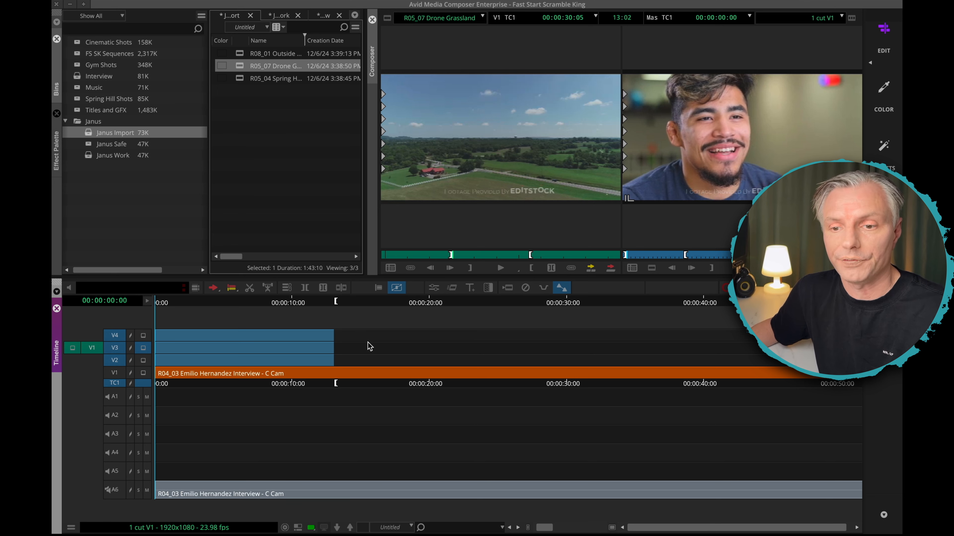
pyautogui.moveTo(91, 347); pyautogui.dragTo(117, 357)
pyautogui.click(115, 335)
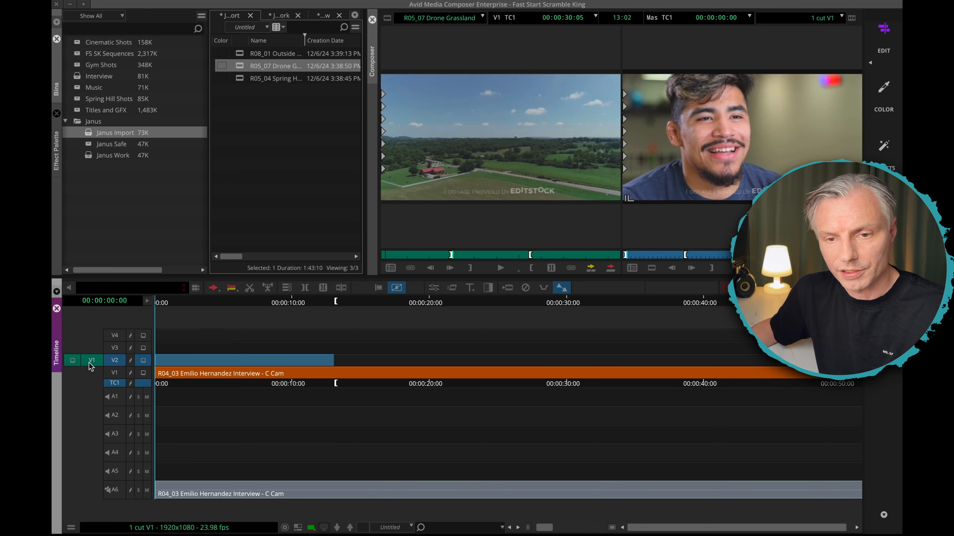
# Step: Try patching source V1 to record track V3 and return the patch to V2
pyautogui.moveTo(93, 365)
pyautogui.mouseDown()
pyautogui.moveTo(111, 374)
pyautogui.moveTo(92, 376)
pyautogui.moveTo(91, 352)
pyautogui.mouseUp()
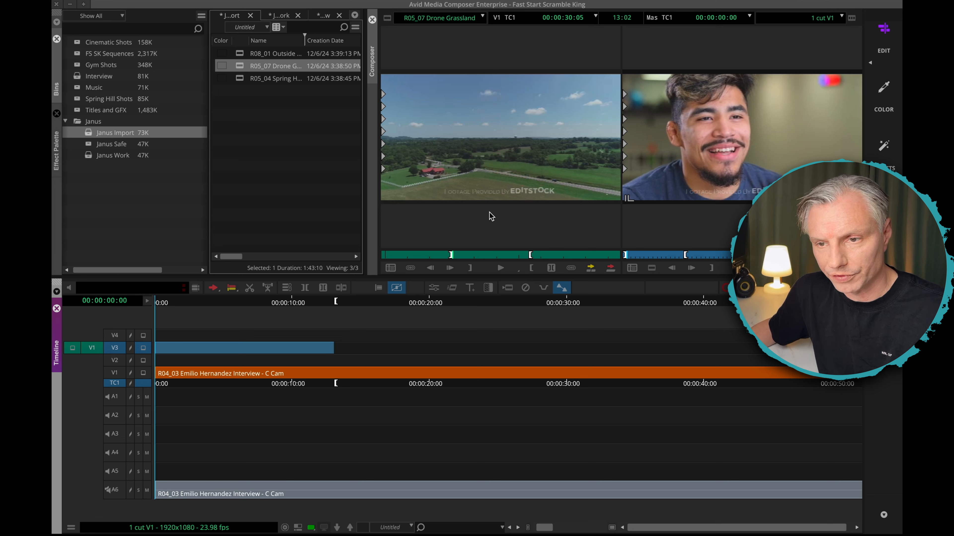
pyautogui.hscroll(2, 154, 352)
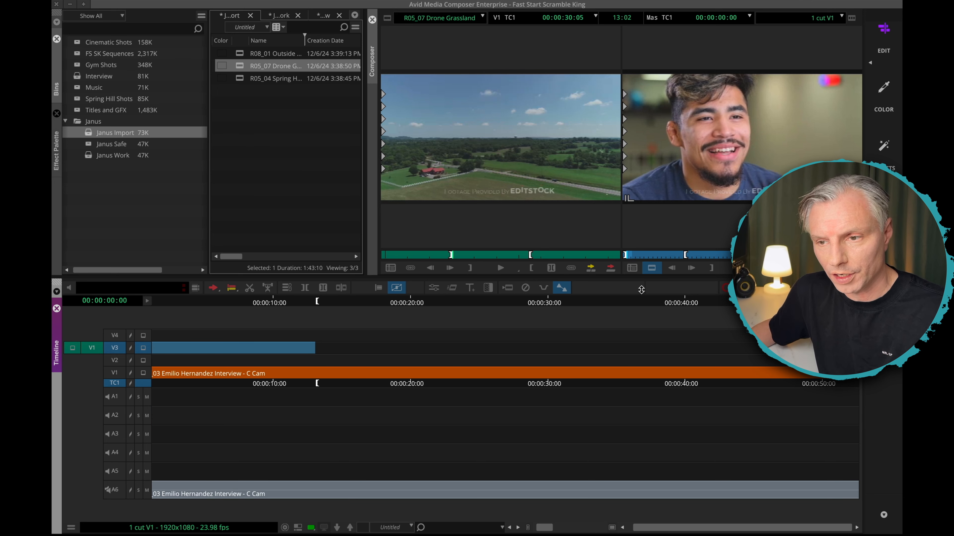
pyautogui.hscroll(-2, 165, 357)
pyautogui.hscroll(2, 92, 352)
pyautogui.hscroll(-2, 92, 352)
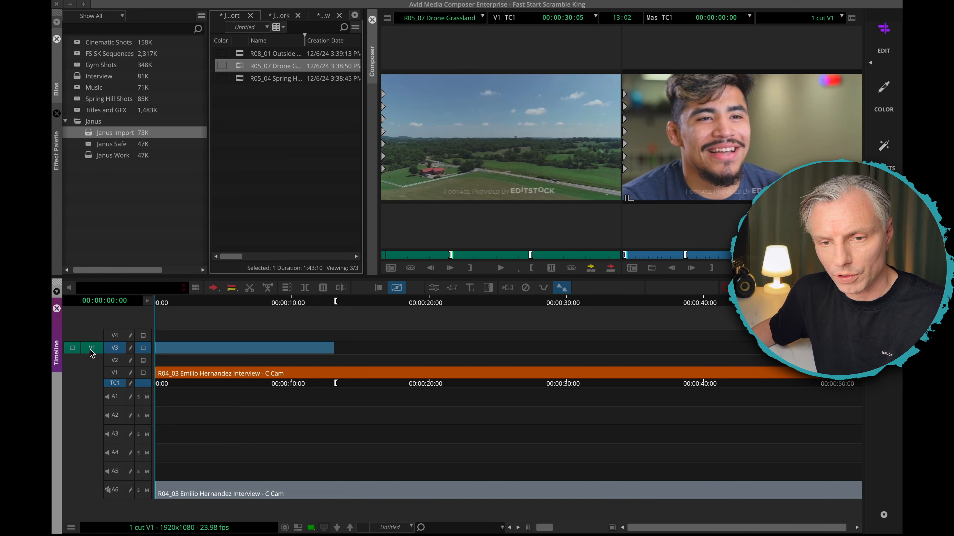
pyautogui.moveTo(91, 351)
pyautogui.mouseDown()
pyautogui.moveTo(92, 362)
pyautogui.moveTo(115, 361)
pyautogui.mouseUp()
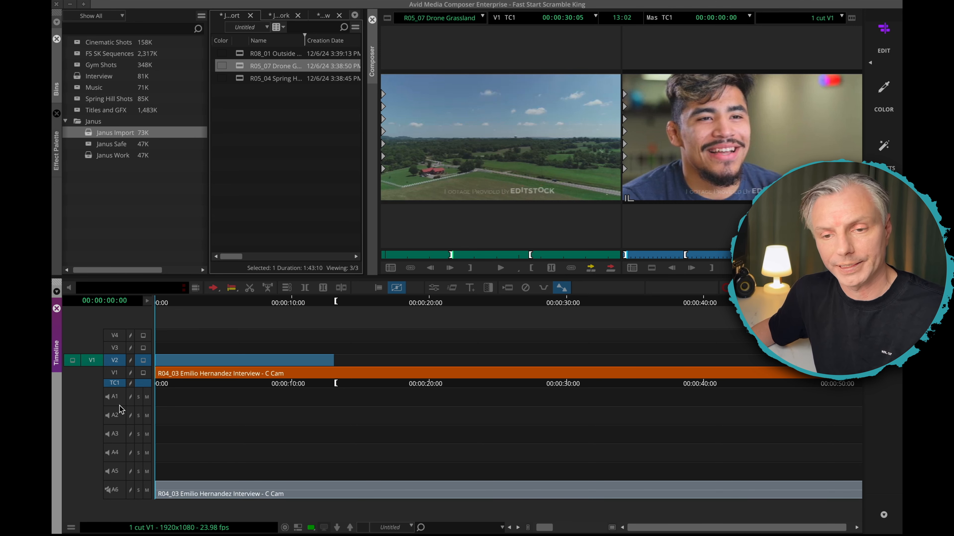
# Step: Overwrite the drone footage onto V2 across the marked opening above the interview, and play the result from the start
pyautogui.moveTo(163, 302); pyautogui.dragTo(139, 315)
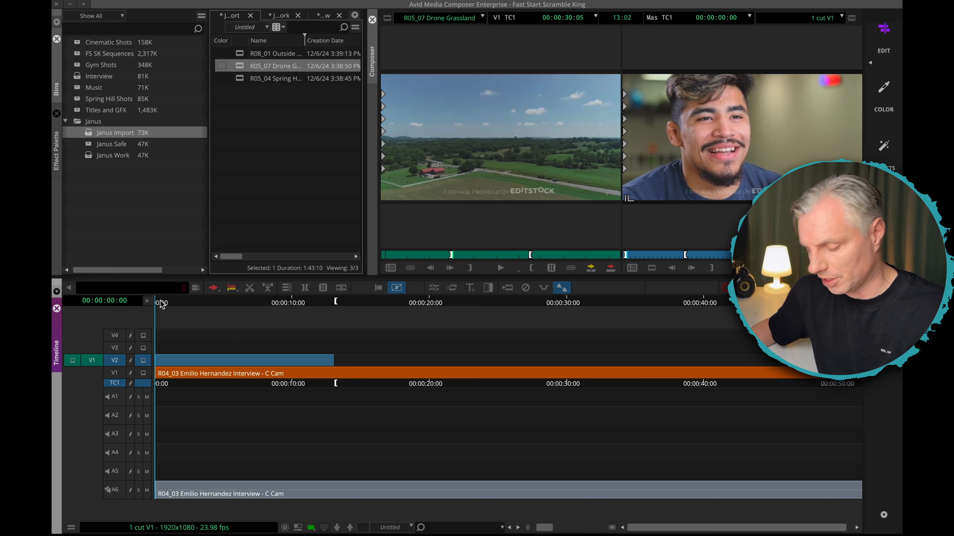
pyautogui.press('b')
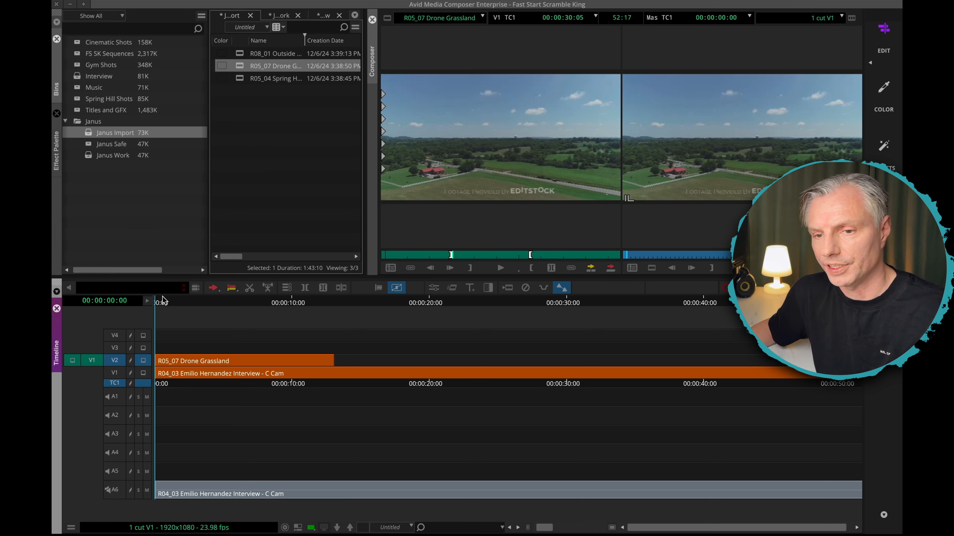
pyautogui.press('space')
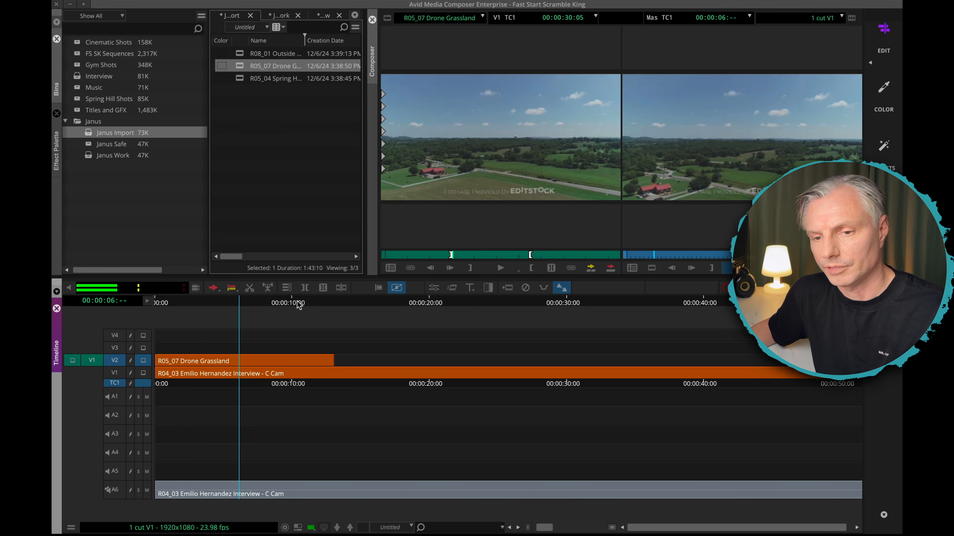
# Step: Replay the opening around the six-second point and mark in and out points around a short section there
pyautogui.press('space')
pyautogui.click(236, 304)
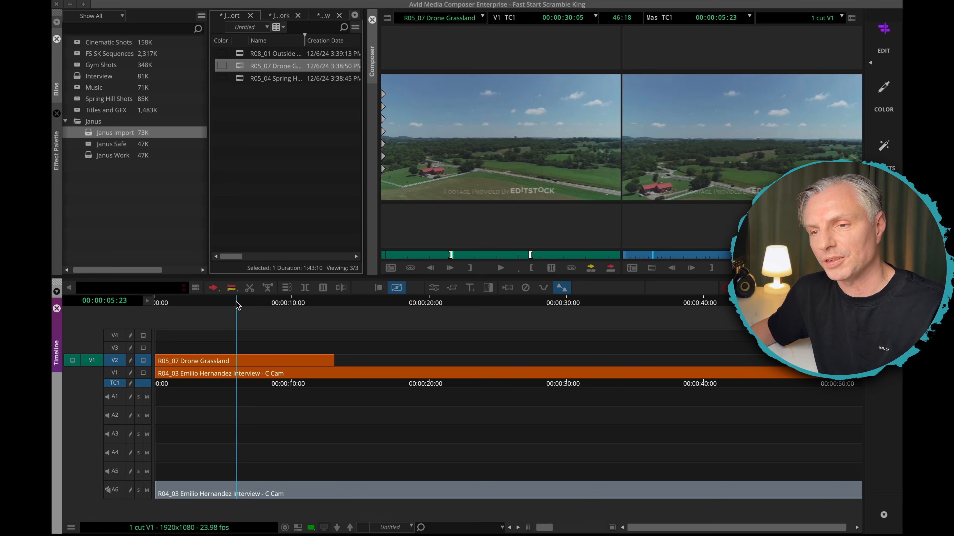
pyautogui.press('space')
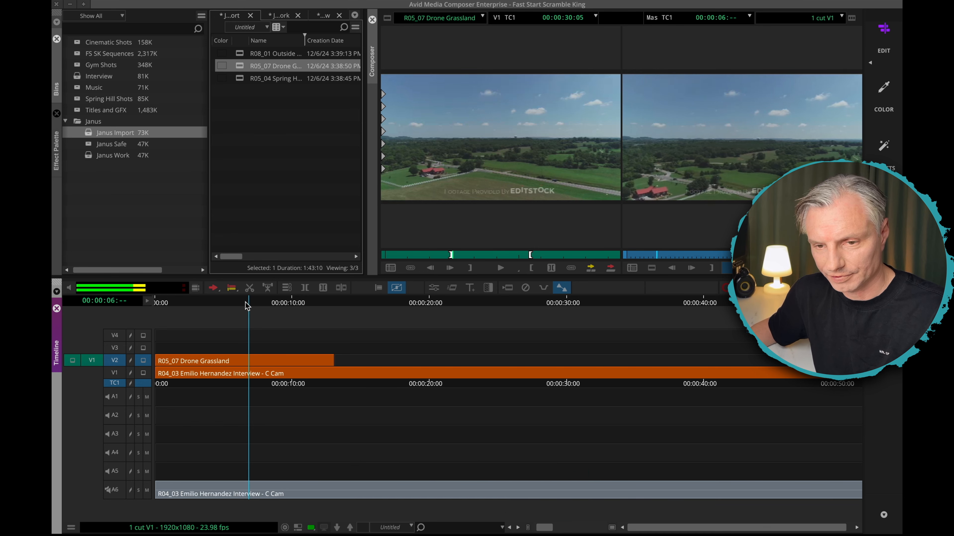
pyautogui.click(206, 303)
pyautogui.press('space')
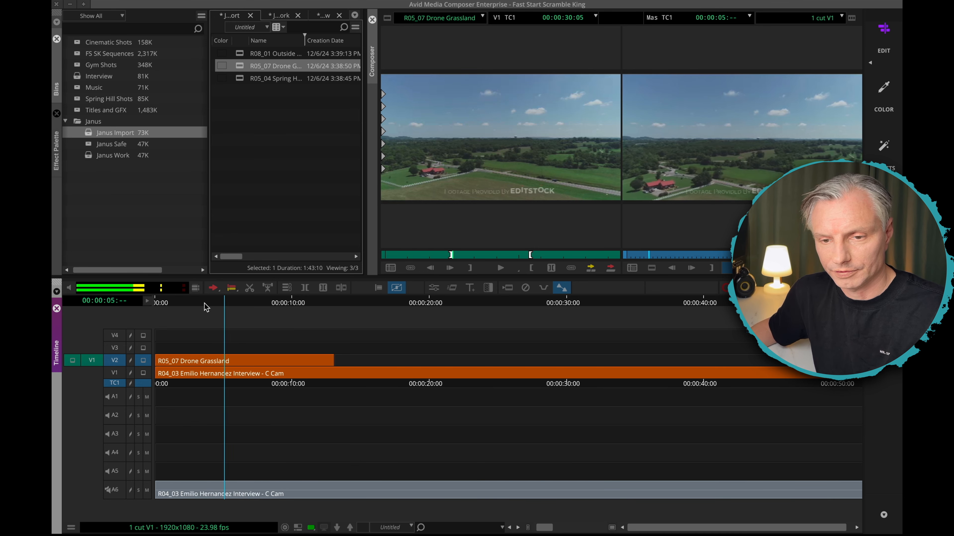
pyautogui.press('space')
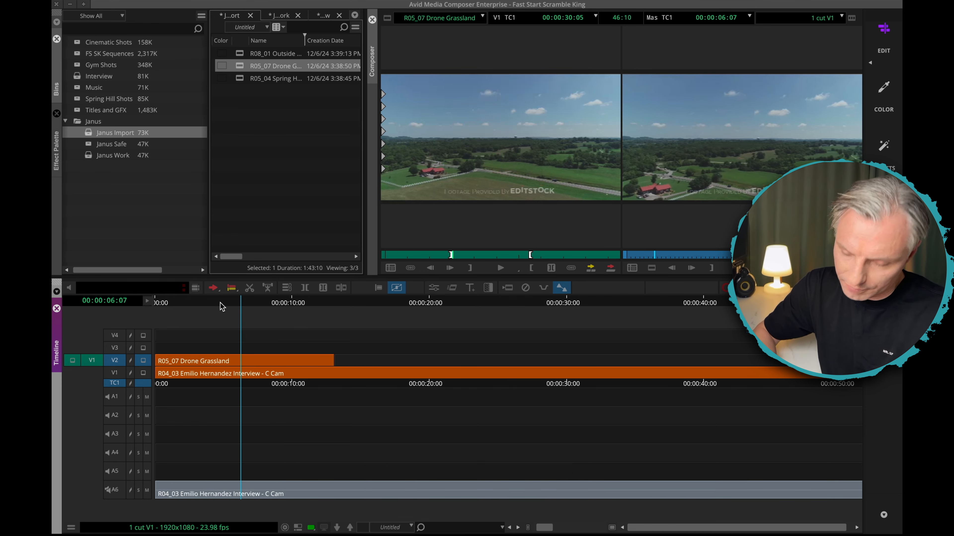
pyautogui.press('j')
pyautogui.press('i')
pyautogui.press('space')
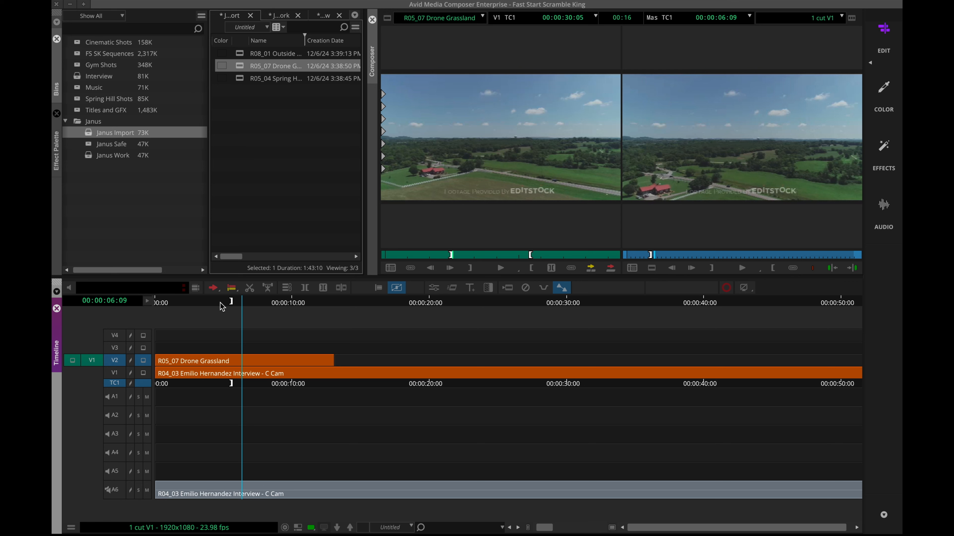
pyautogui.press('j')
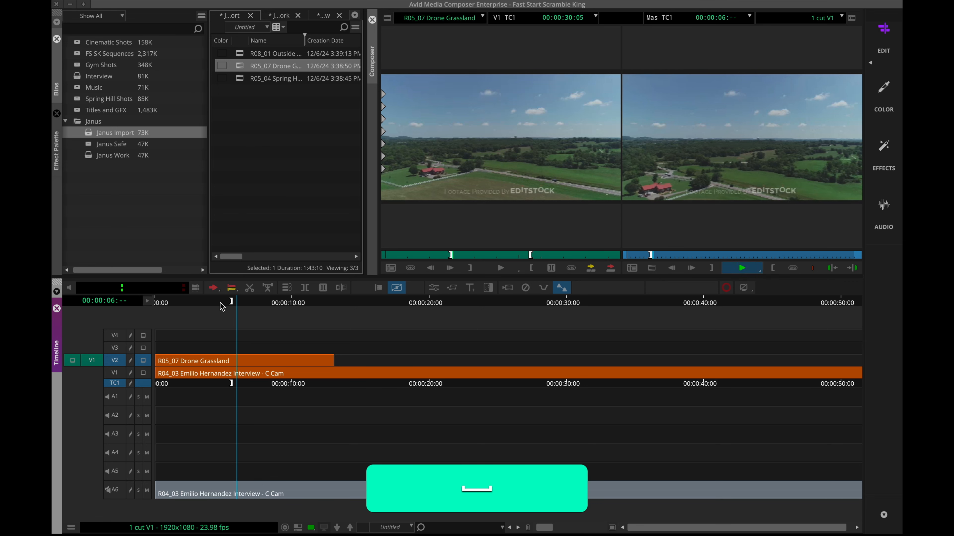
pyautogui.press('space')
pyautogui.press('space')
pyautogui.press('o')
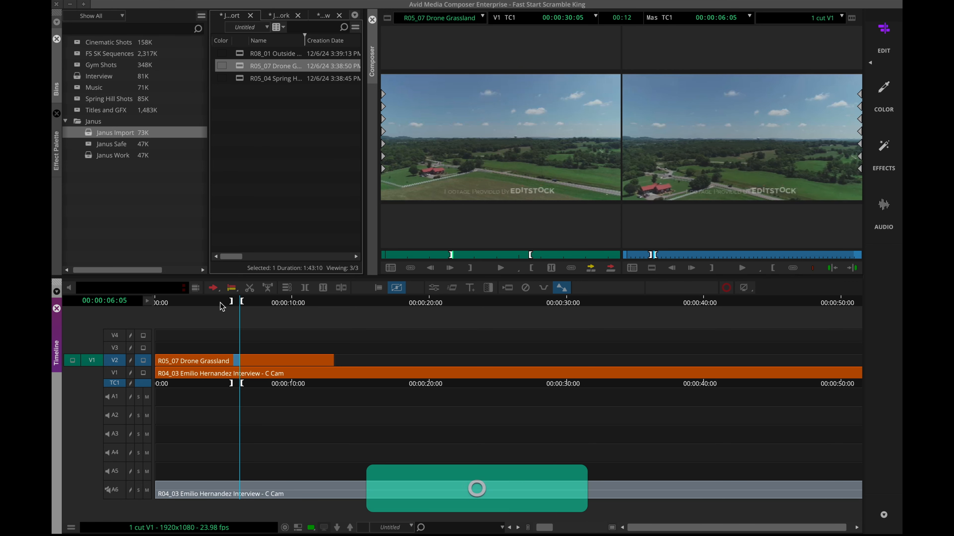
# Step: Disable record track V2, enable V1 and A6, and extract the marked section from the interview only
pyautogui.click(119, 361)
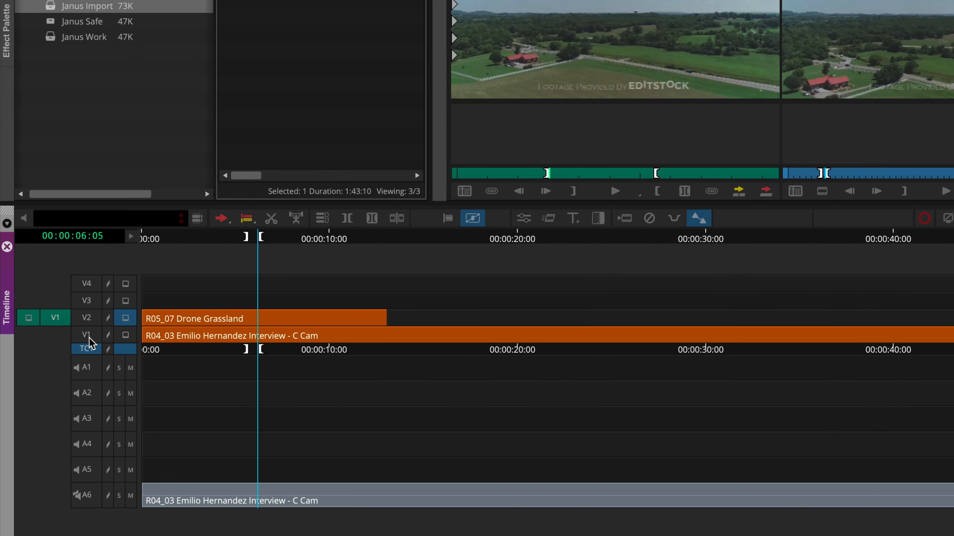
pyautogui.click(117, 373)
pyautogui.click(93, 500)
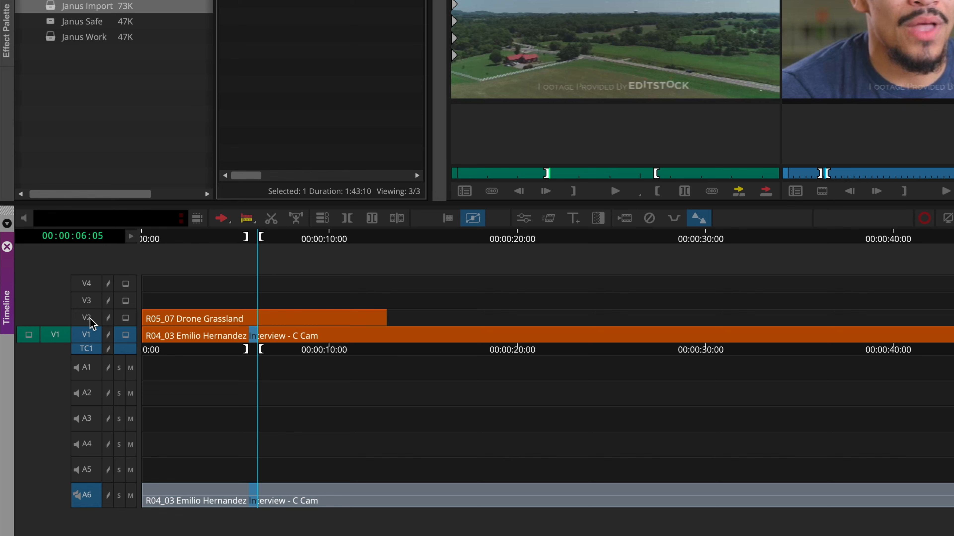
pyautogui.moveTo(251, 241)
pyautogui.mouseDown()
pyautogui.moveTo(244, 241)
pyautogui.moveTo(265, 249)
pyautogui.moveTo(253, 251)
pyautogui.mouseUp()
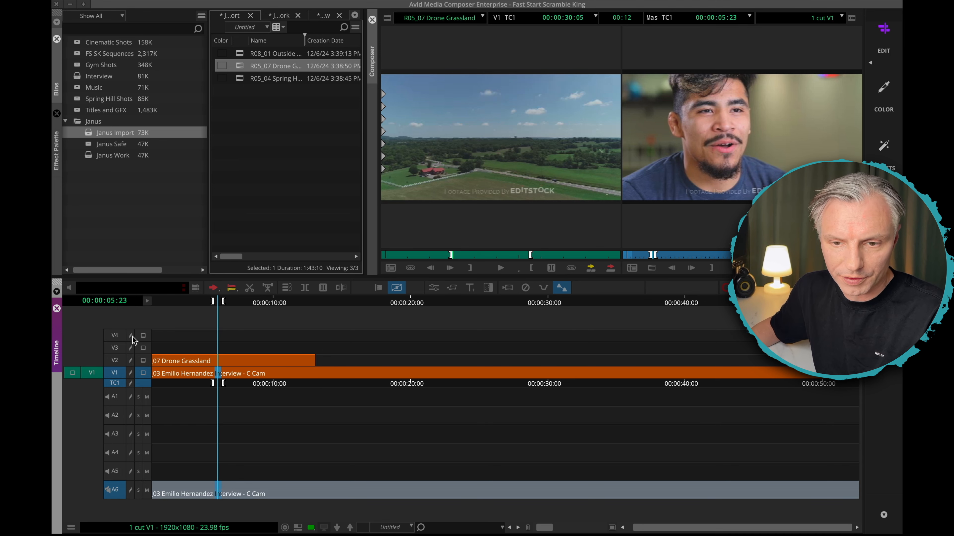
pyautogui.click(238, 308)
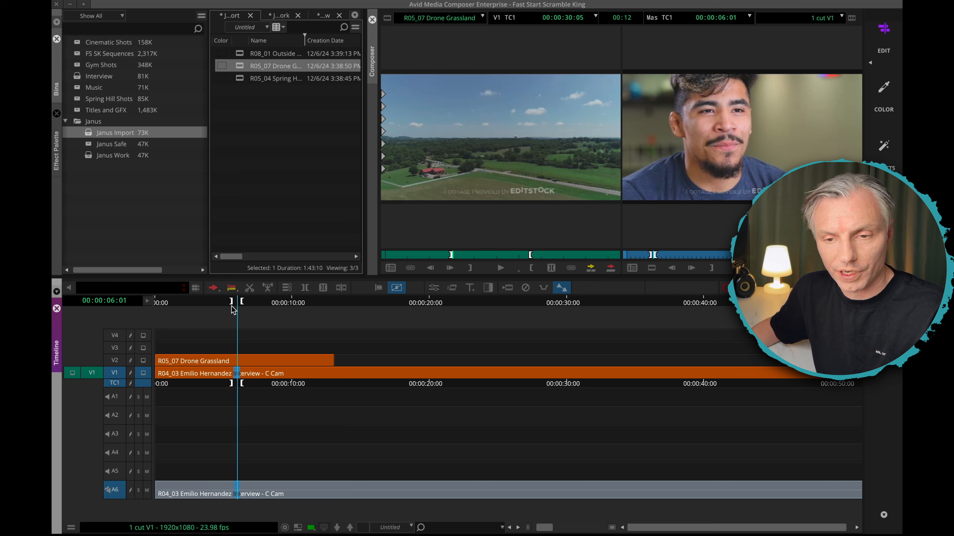
pyautogui.click(115, 361)
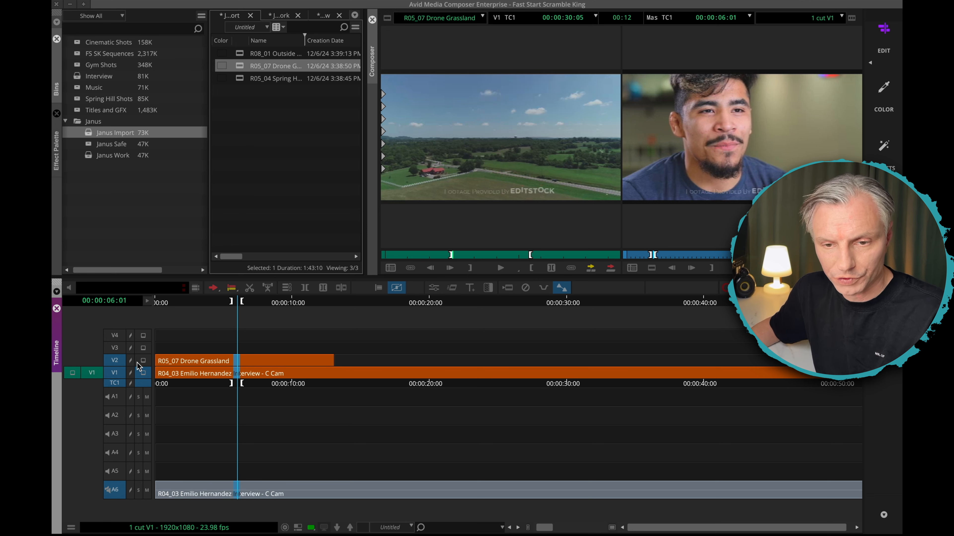
pyautogui.click(115, 362)
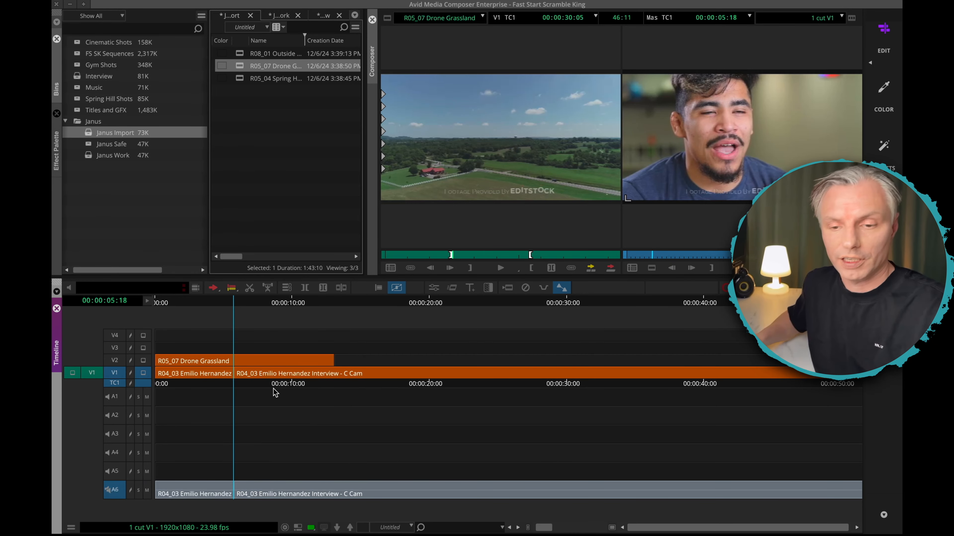
# Step: Play and scrub across the new cut in the interview while monitoring V1
pyautogui.click(216, 302)
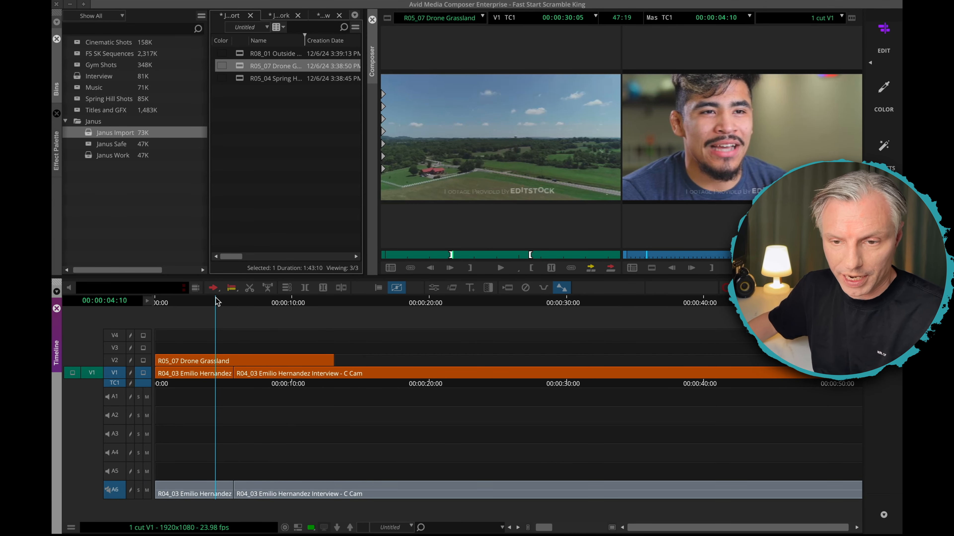
pyautogui.press('space')
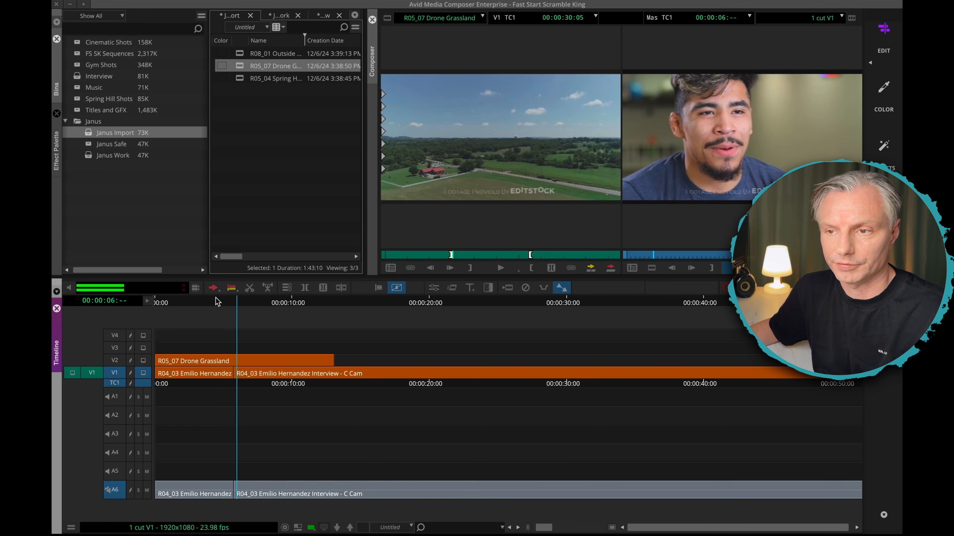
pyautogui.press('space')
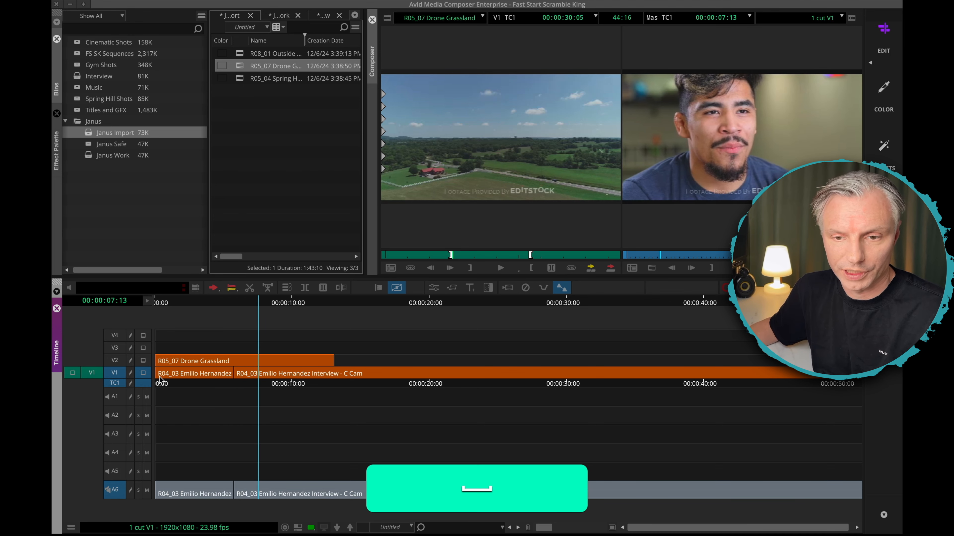
pyautogui.moveTo(233, 299)
pyautogui.mouseDown()
pyautogui.moveTo(204, 298)
pyautogui.moveTo(247, 298)
pyautogui.moveTo(212, 300)
pyautogui.moveTo(237, 304)
pyautogui.mouseUp()
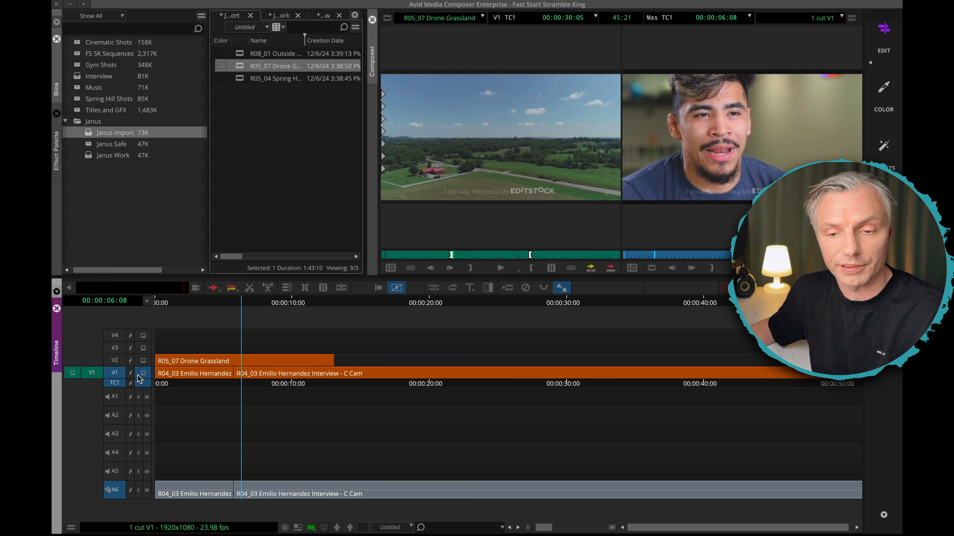
# Step: Switch video monitoring to V2 and on to V4, and play the sequence from the start across the interview cut
pyautogui.click(143, 361)
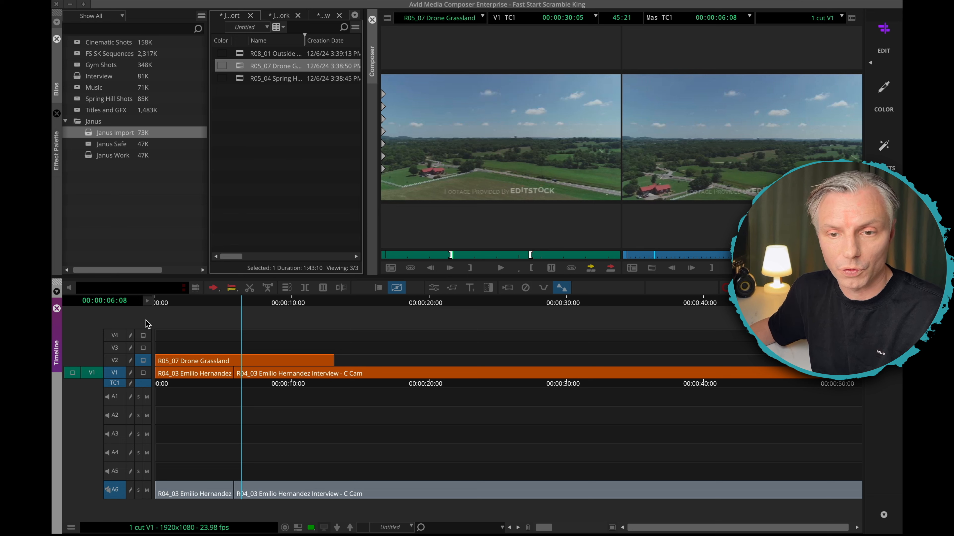
pyautogui.click(143, 337)
pyautogui.press('Home')
pyautogui.press('space')
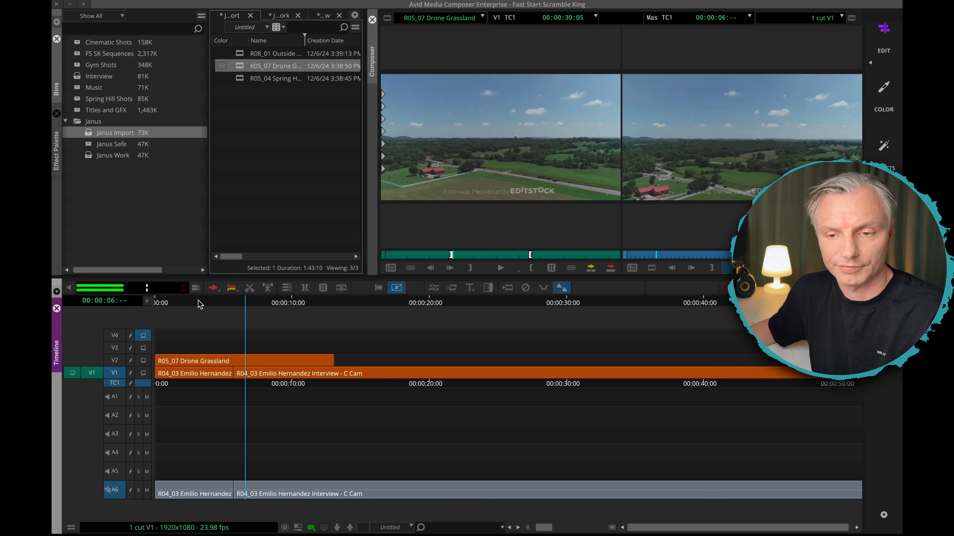
pyautogui.press('space')
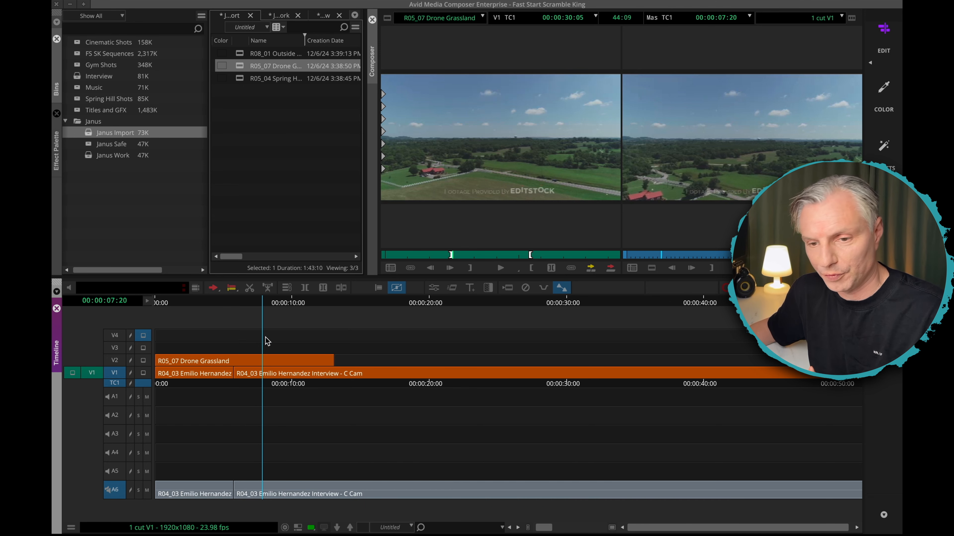
# Step: Enable V2 instead of V1, add a 24-frame dissolve centered on the drone clip's end cut, and play it back
pyautogui.moveTo(268, 300); pyautogui.dragTo(496, 320)
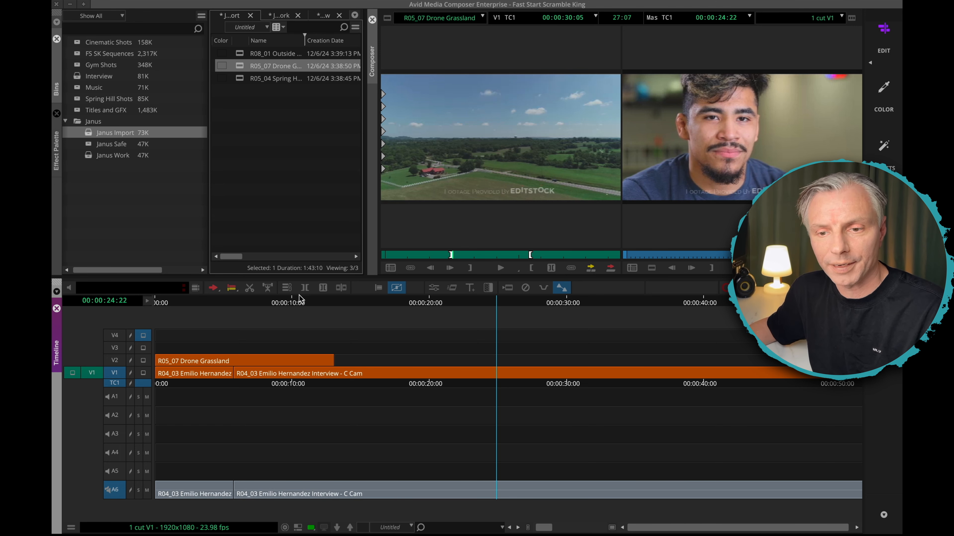
pyautogui.moveTo(302, 304); pyautogui.dragTo(271, 308)
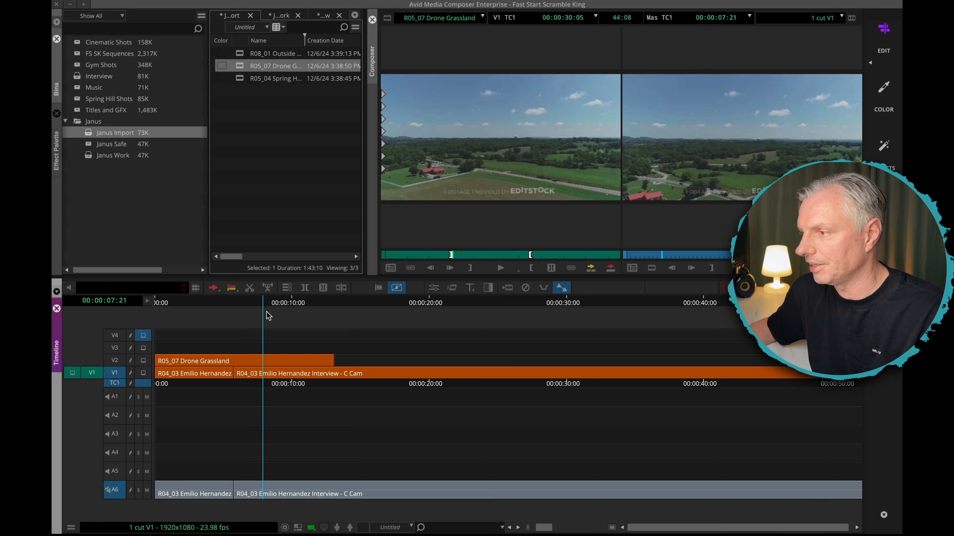
pyautogui.press('s')
pyautogui.click(121, 363)
pyautogui.click(115, 373)
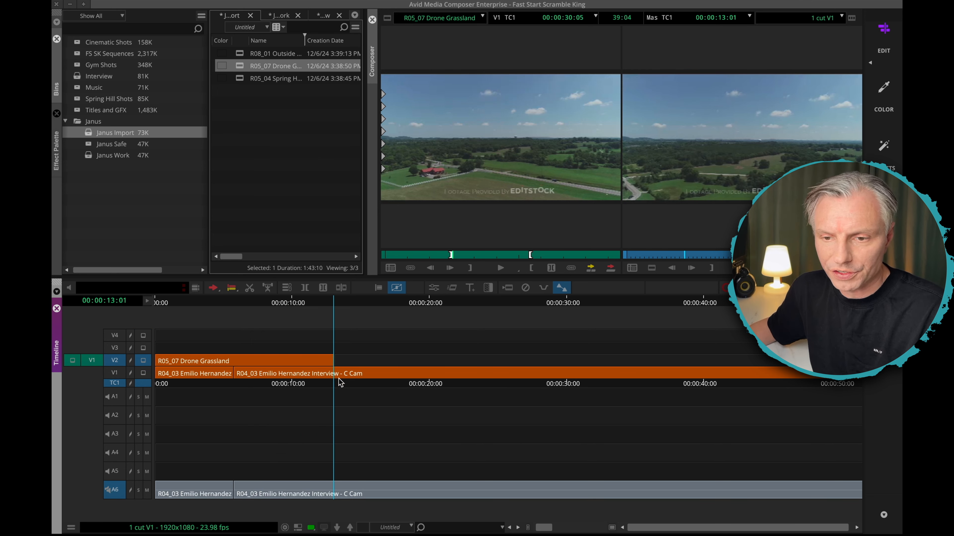
pyautogui.press('\\')
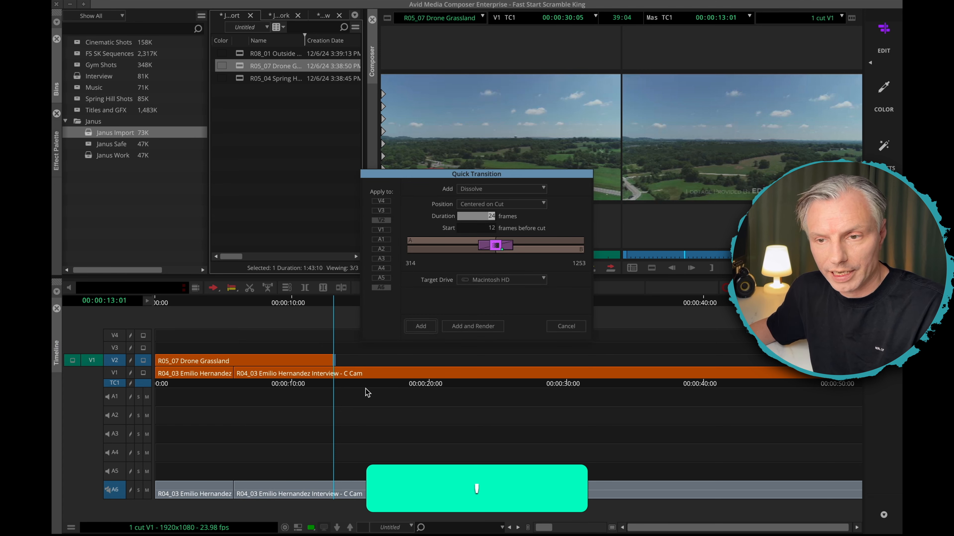
pyautogui.press('Return')
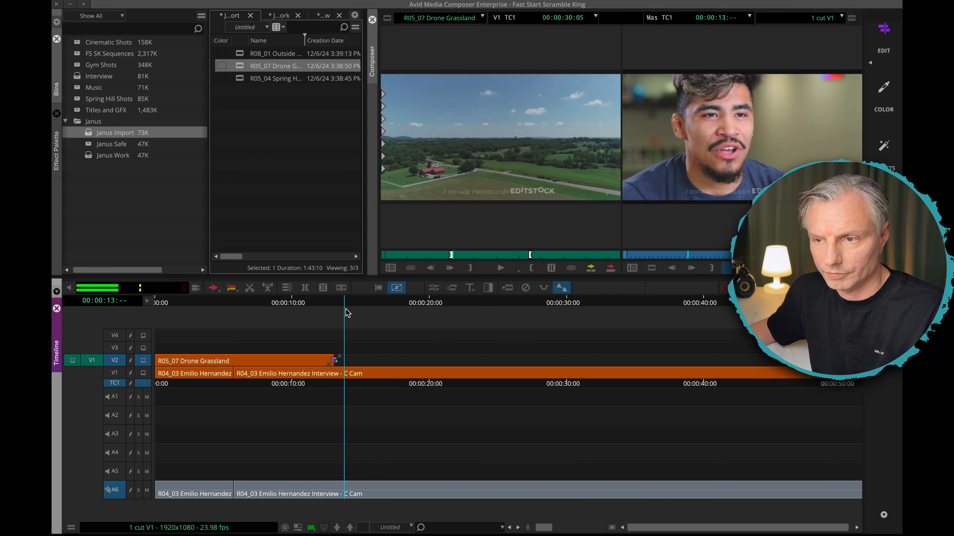
pyautogui.press('space')
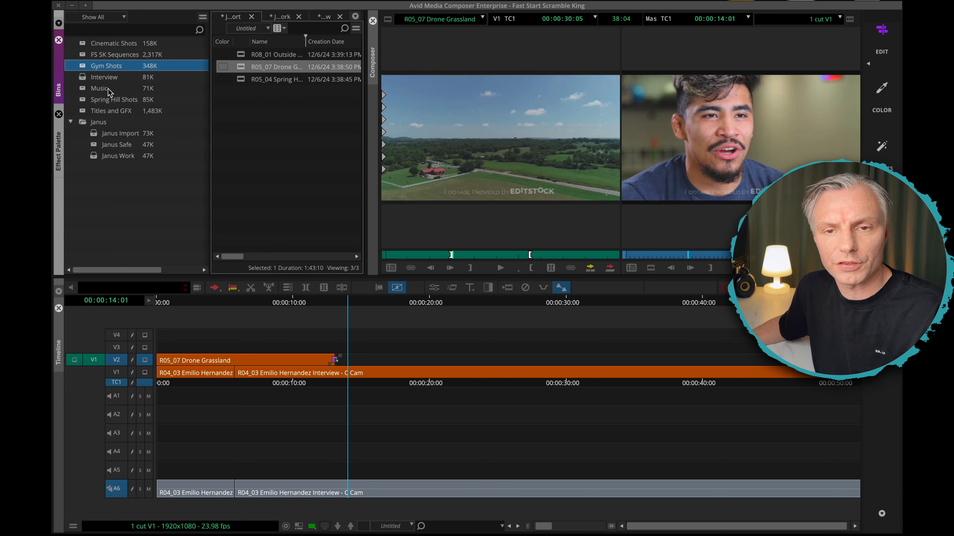
# Step: Load the R08_17 roll warmup clip from the Gym Shots bin and mark a section of the grappling footage
pyautogui.doubleClick(87, 66)
pyautogui.doubleClick(292, 242)
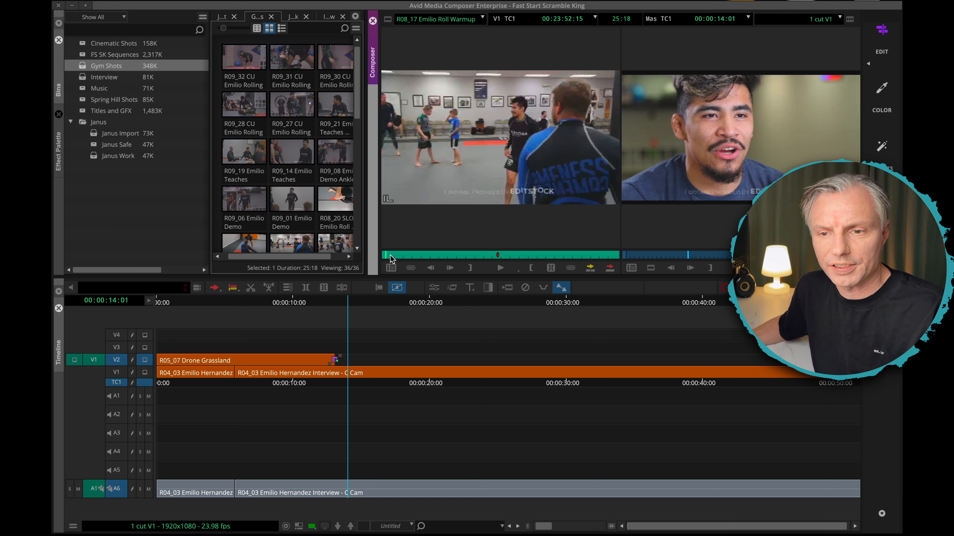
pyautogui.moveTo(392, 259); pyautogui.dragTo(499, 261)
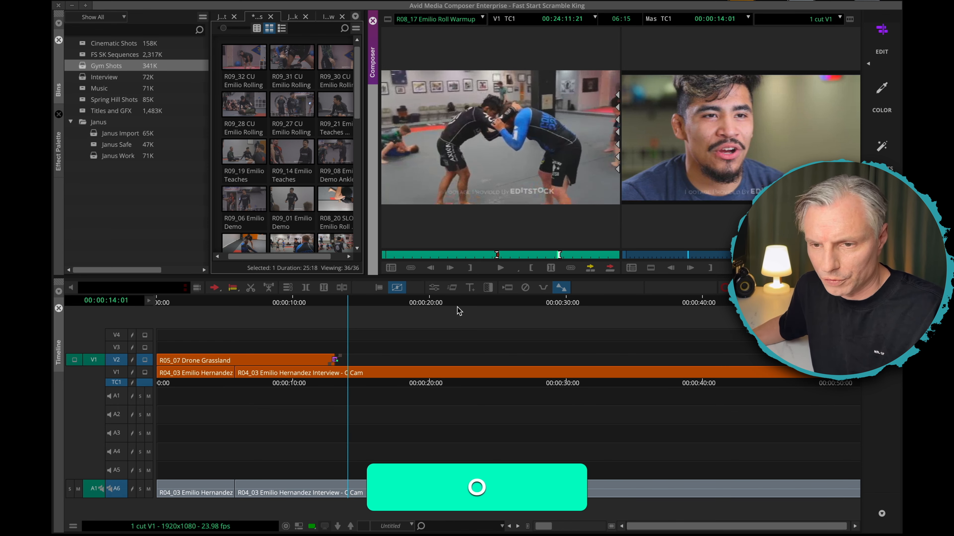
# Step: Try adding the marked warmup footage at the end of the sequence and undo the edit
pyautogui.click(530, 304)
pyautogui.press('End')
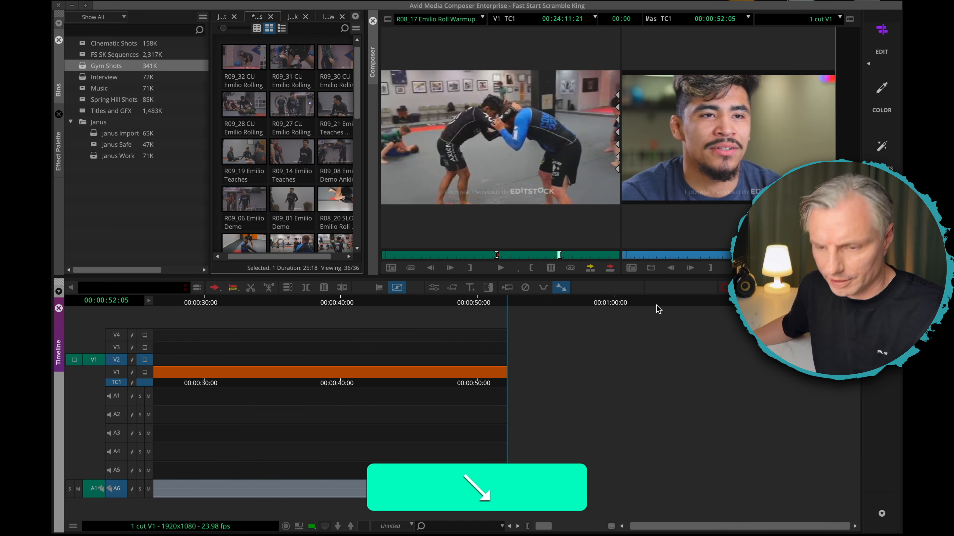
pyautogui.press('super+v')
pyautogui.press('super+z')
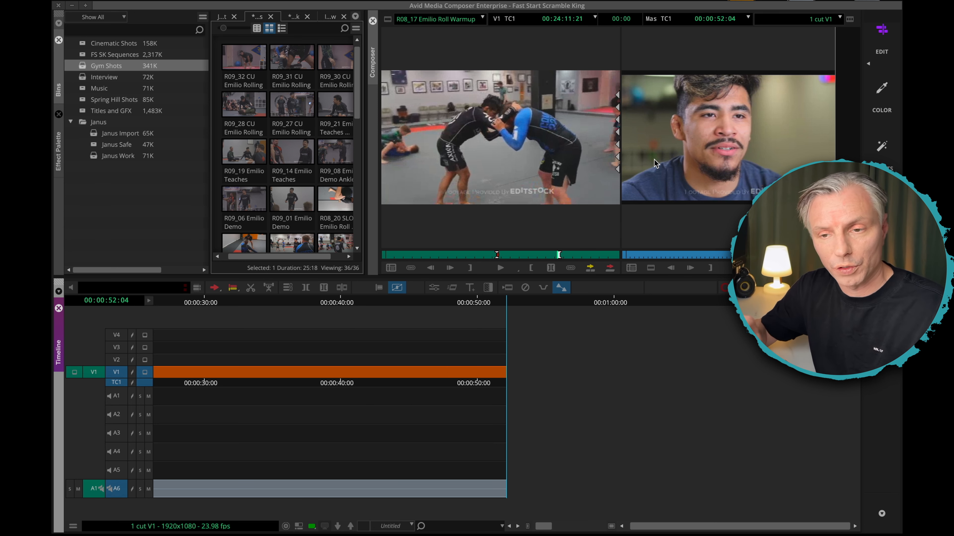
# Step: Park at 00:00:05:13, just before the interview cut, and open the Transcript Tool
pyautogui.click(664, 255)
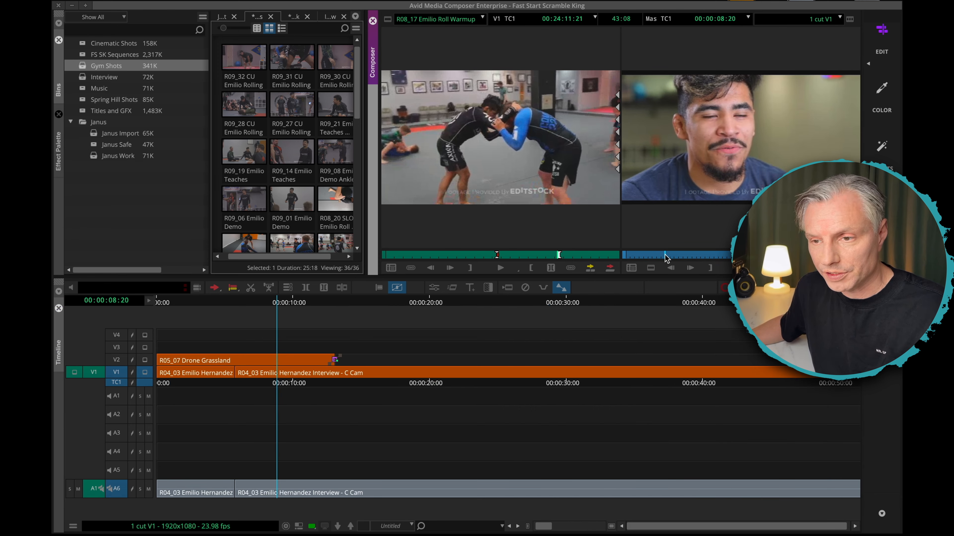
pyautogui.press('Home')
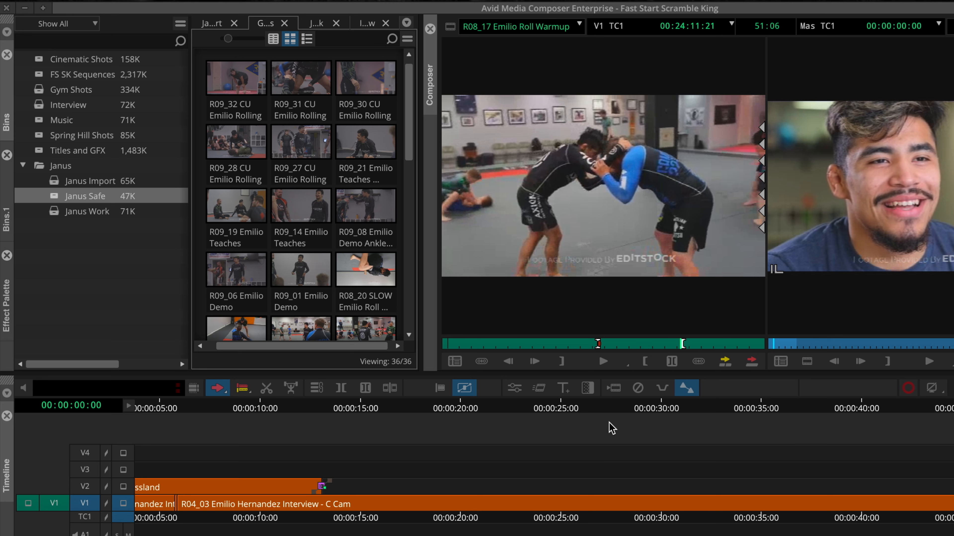
pyautogui.moveTo(183, 412)
pyautogui.mouseDown()
pyautogui.moveTo(164, 409)
pyautogui.moveTo(197, 412)
pyautogui.moveTo(174, 412)
pyautogui.mouseUp()
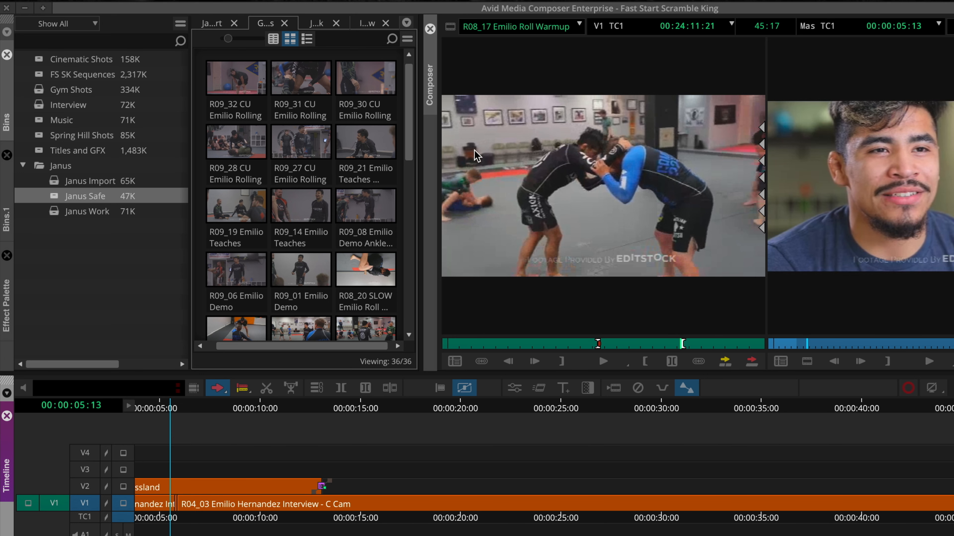
pyautogui.click(413, 1)
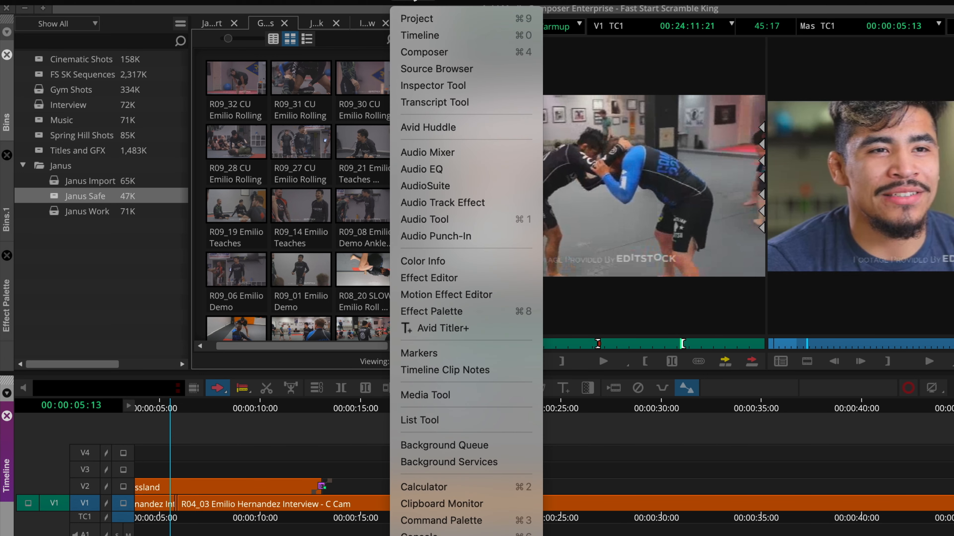
pyautogui.click(448, 104)
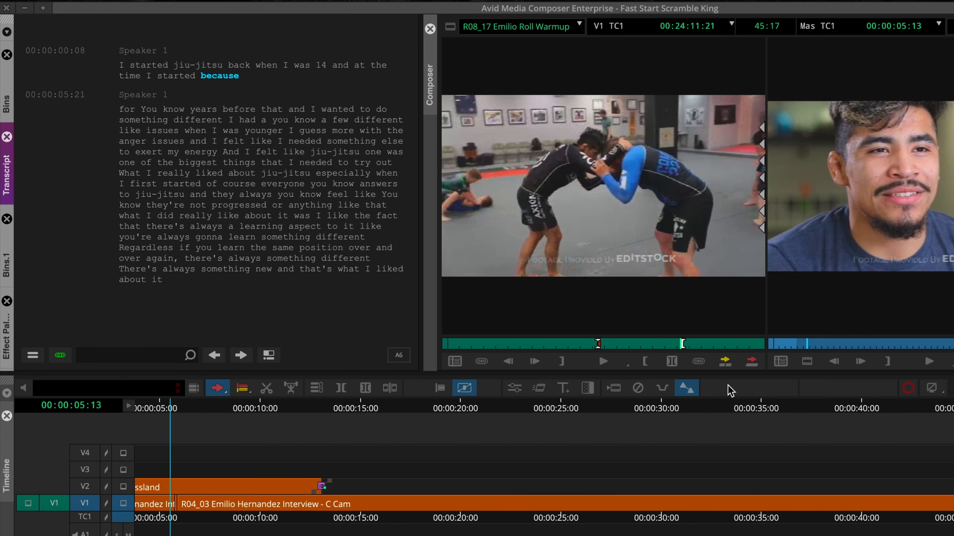
# Step: Show the source clip's transcript, switch back to the sequence transcript, and jump to the "I" in "time I started"
pyautogui.click(262, 355)
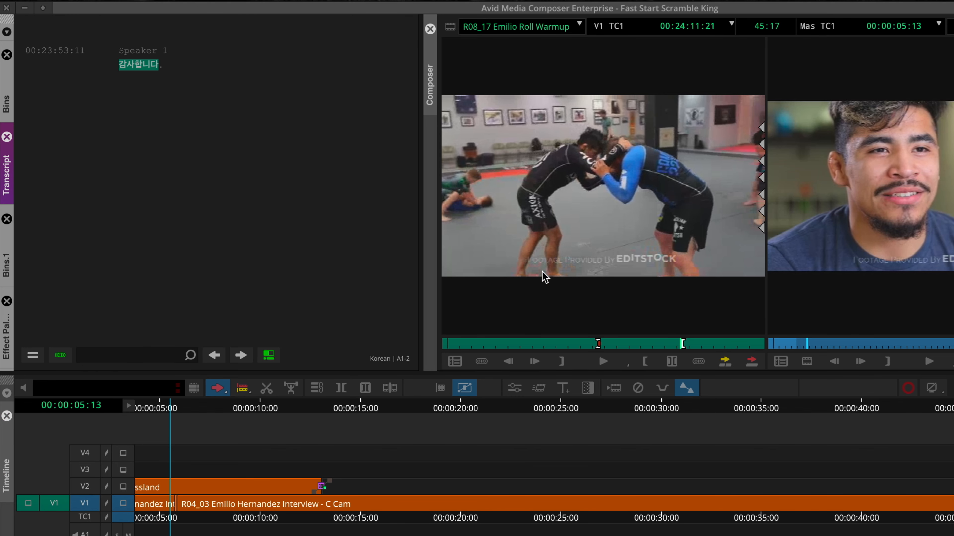
pyautogui.click(271, 356)
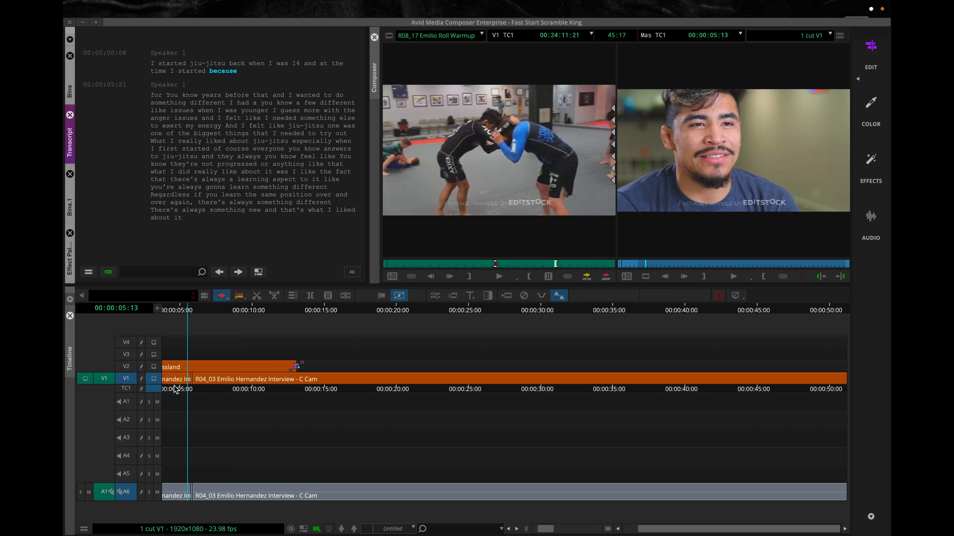
pyautogui.click(173, 72)
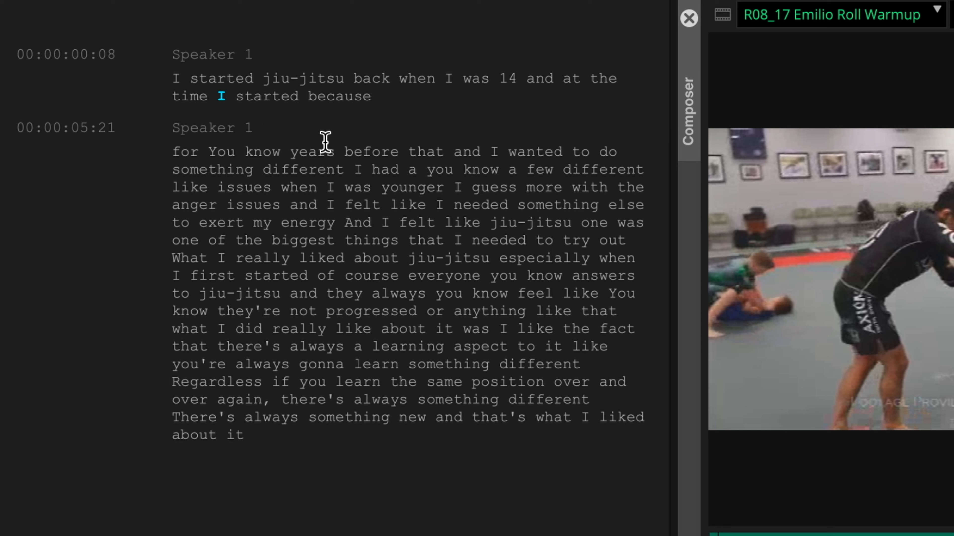
# Step: Try marking differently long interview sections by selecting transcript words from "for You know years" onward
pyautogui.moveTo(185, 161); pyautogui.dragTo(261, 176)
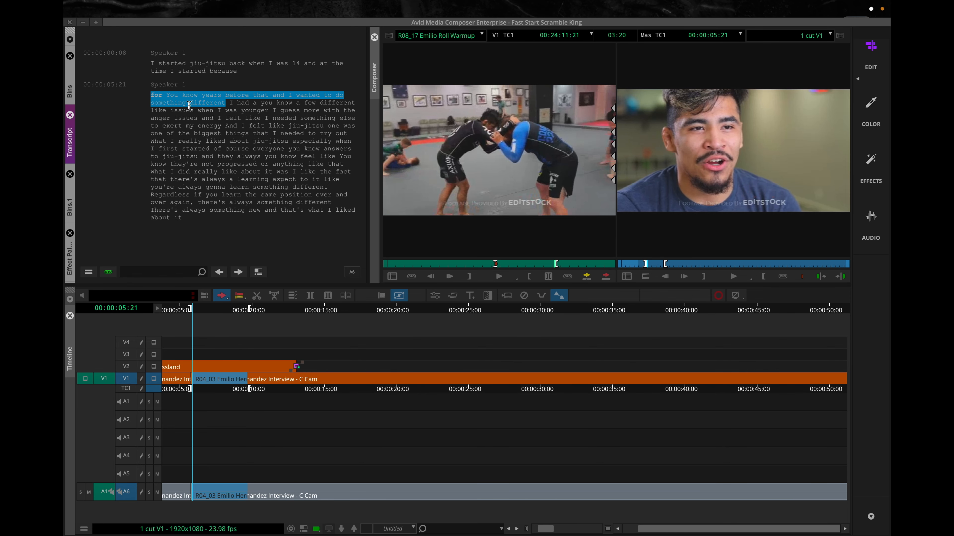
pyautogui.moveTo(190, 106); pyautogui.dragTo(202, 114)
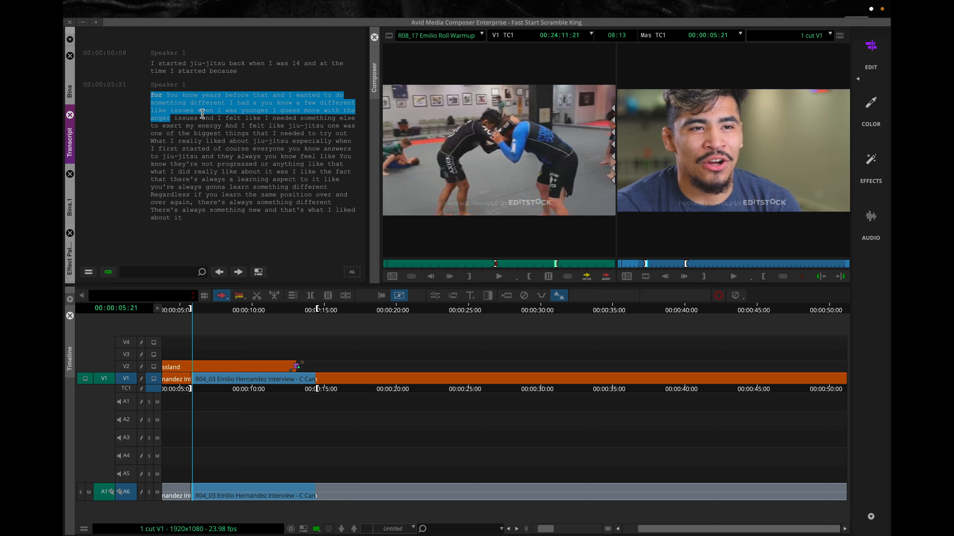
pyautogui.moveTo(202, 113); pyautogui.dragTo(185, 103)
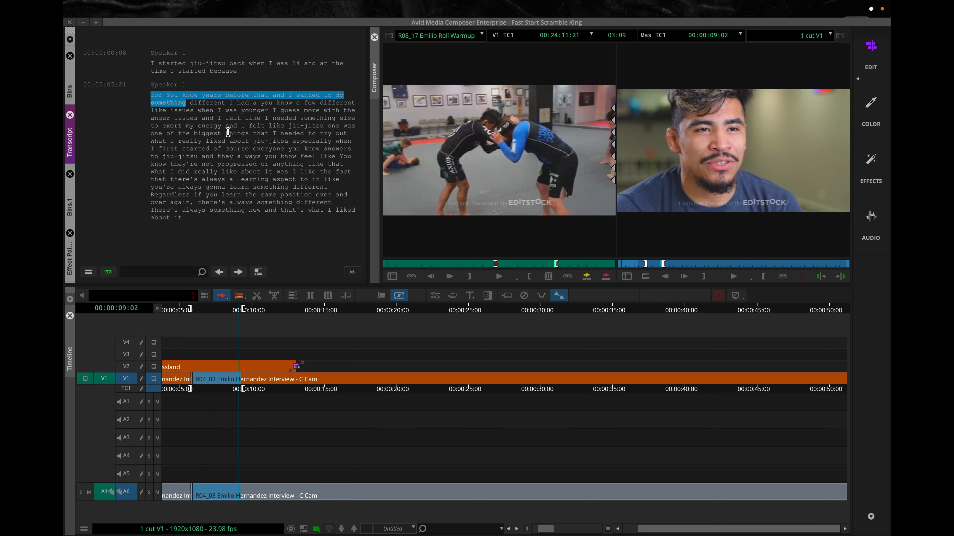
pyautogui.click(169, 95)
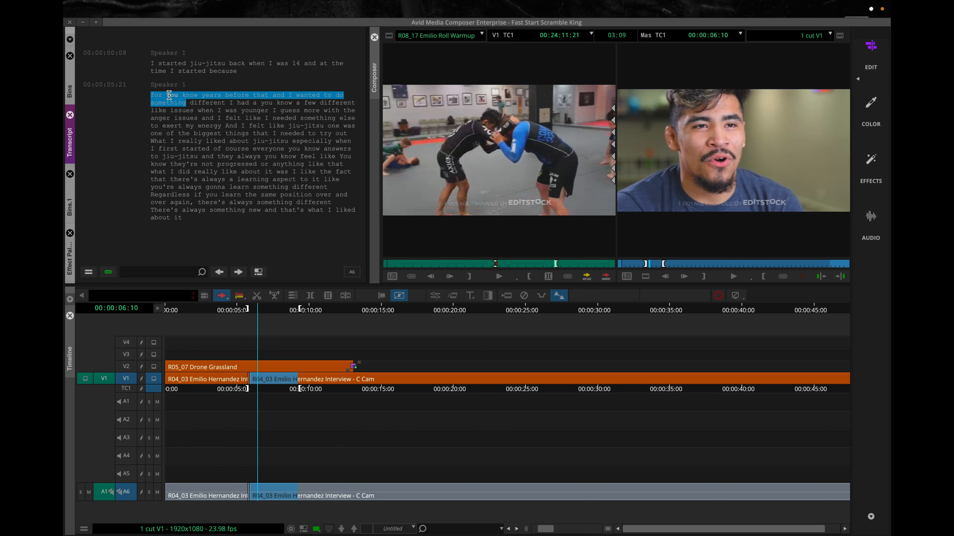
# Step: Select the transcript passage from "for You know years" through "anger issues and" and remove it from the sequence, closing the gap
pyautogui.click(154, 96)
pyautogui.moveTo(154, 94); pyautogui.dragTo(213, 118)
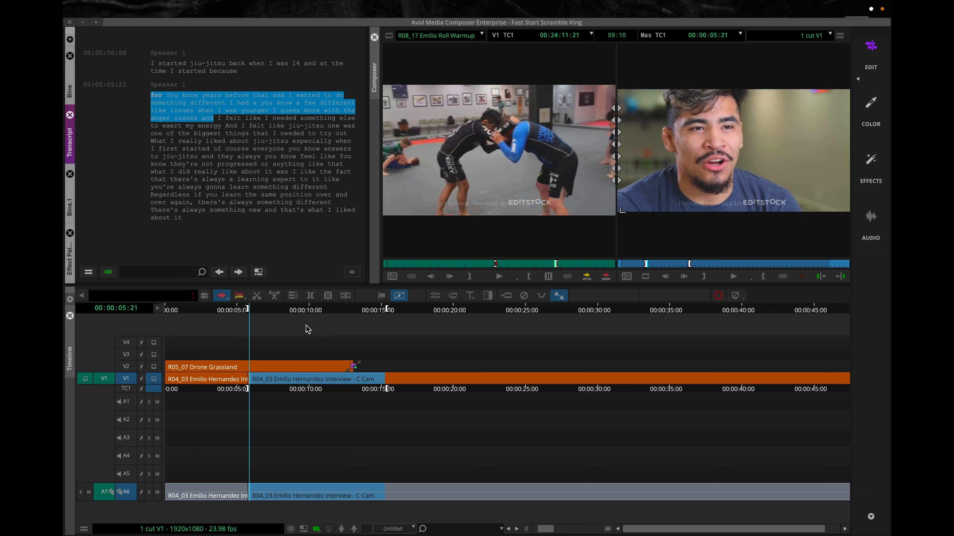
pyautogui.press('Delete')
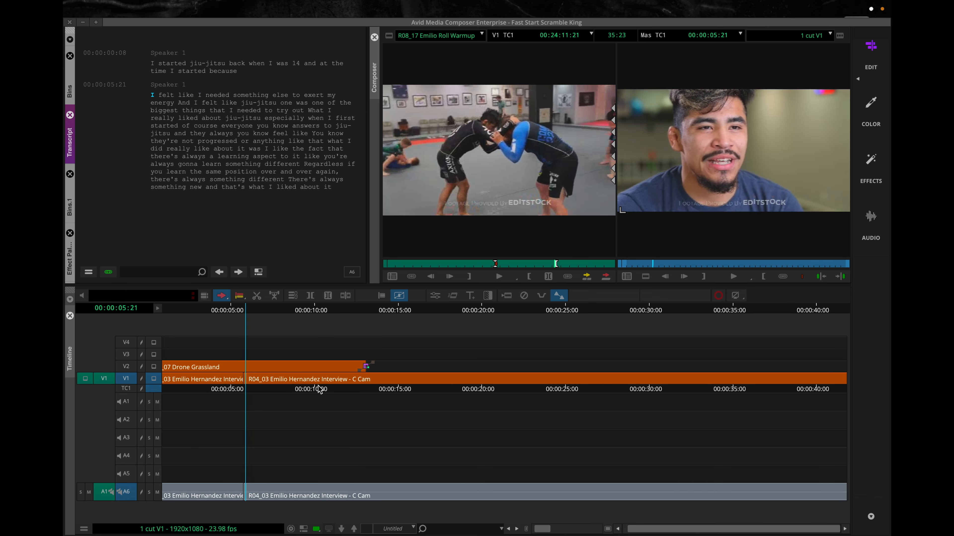
# Step: Turn on V2 monitoring and play the shortened interview across the cut under the drone shot
pyautogui.moveTo(235, 312); pyautogui.dragTo(220, 312)
pyautogui.press('space')
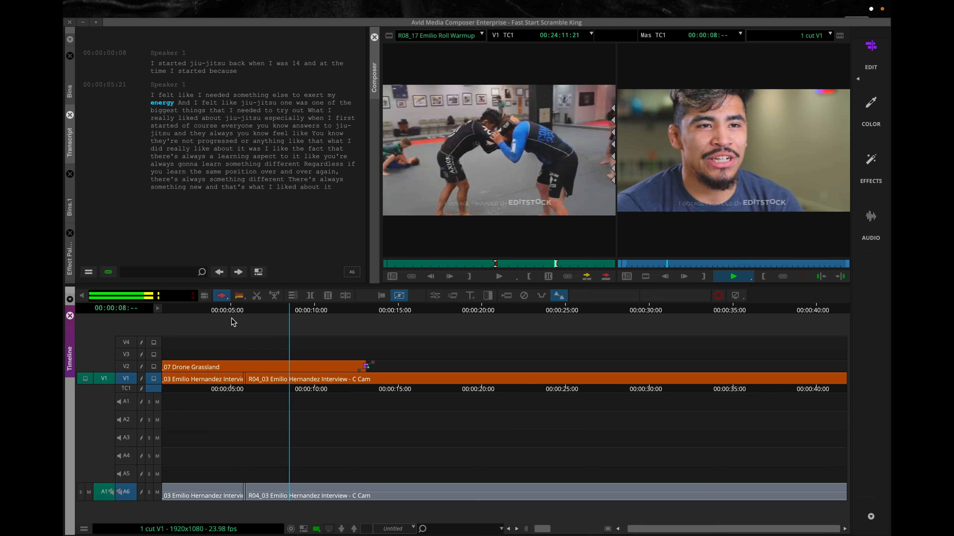
pyautogui.click(153, 366)
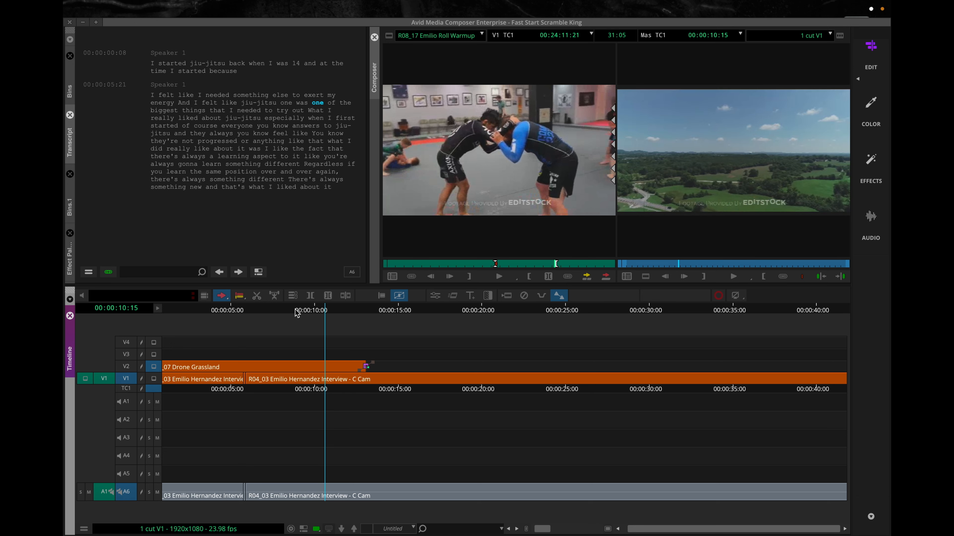
pyautogui.press('Home')
pyautogui.press('space')
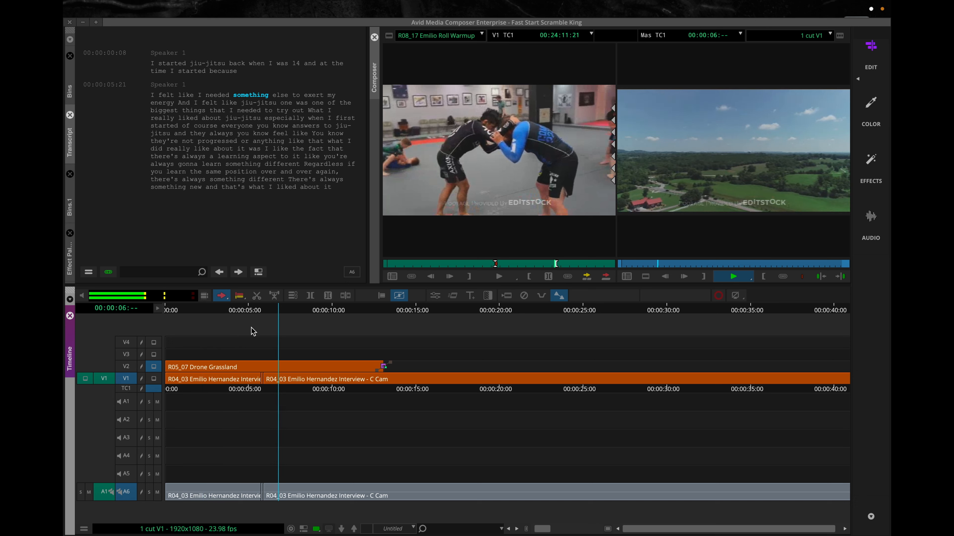
pyautogui.moveTo(265, 314); pyautogui.dragTo(228, 313)
pyautogui.press('space')
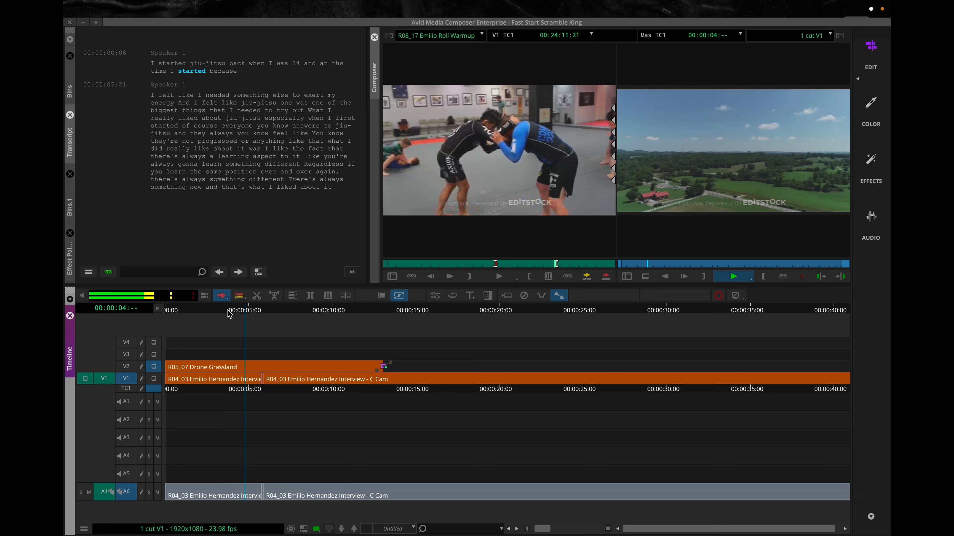
# Step: Mark a seven-frame stretch around the interview cut after "because", extract it, and play the tightened edit
pyautogui.press('i')
pyautogui.press('space')
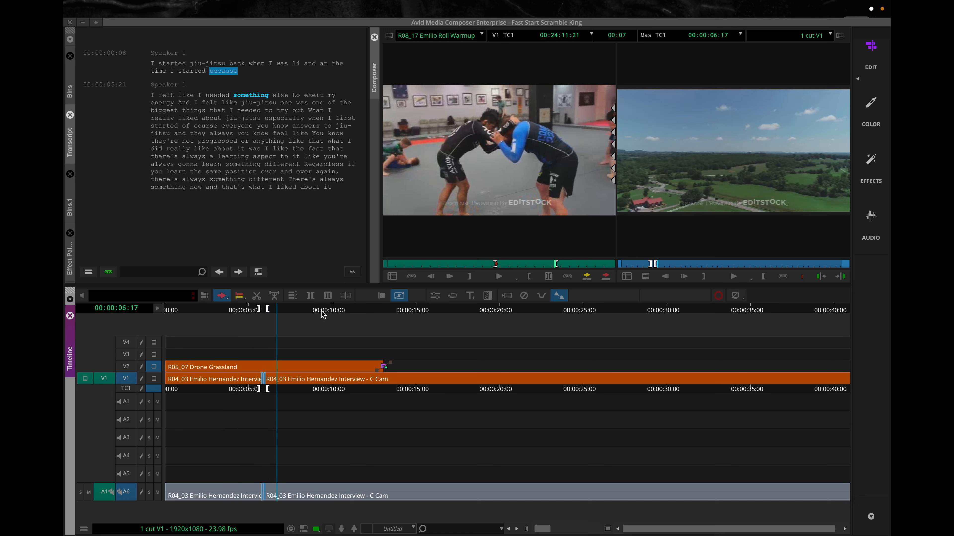
pyautogui.click(232, 310)
pyautogui.press('g')
pyautogui.press('space')
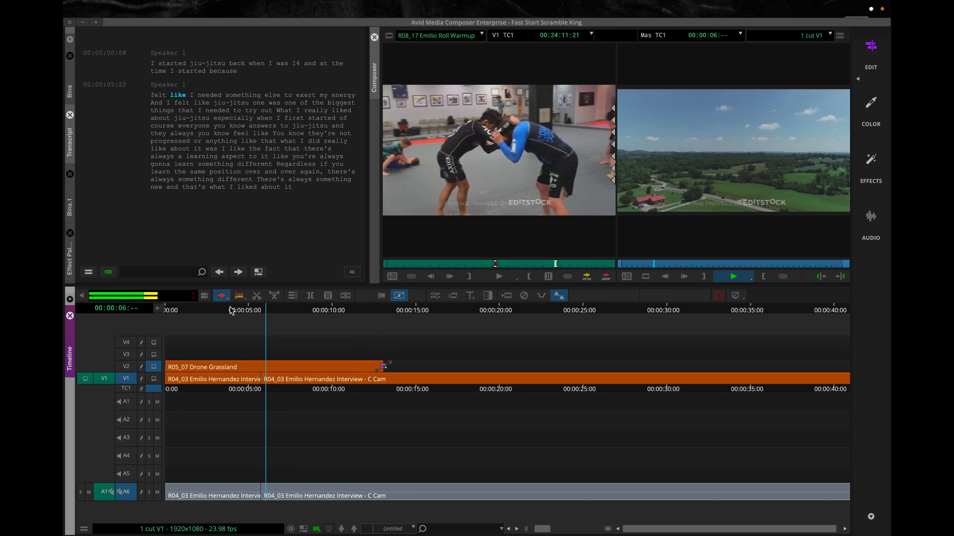
pyautogui.press('space')
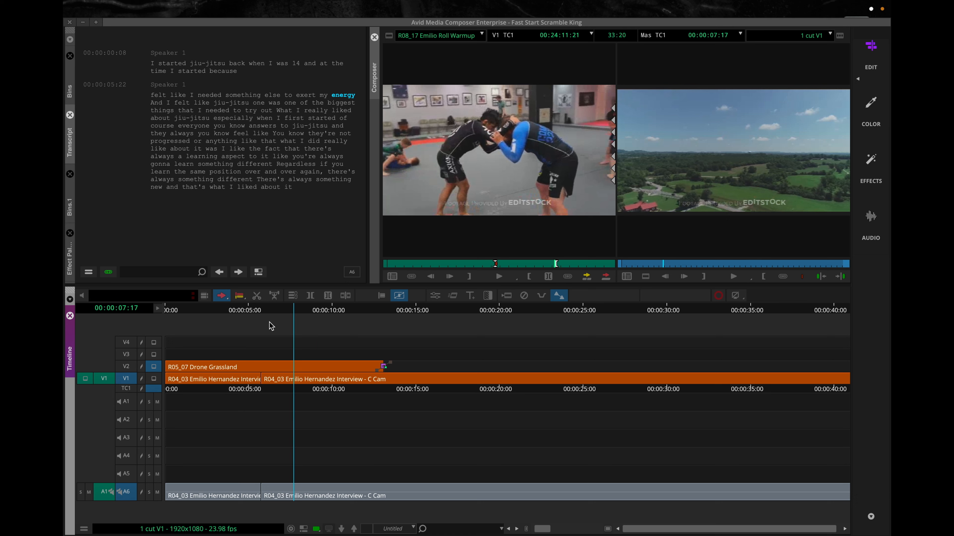
# Step: Add a 24-frame dissolve centered on the interview's A6 audio cut and play it back
pyautogui.moveTo(286, 311); pyautogui.dragTo(259, 311)
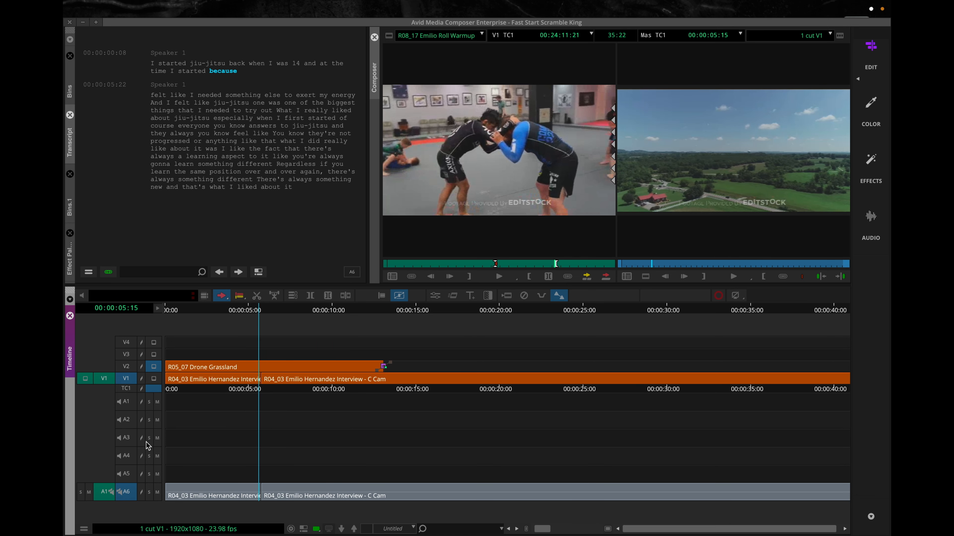
pyautogui.hscroll(-1, 139, 388)
pyautogui.press('\\')
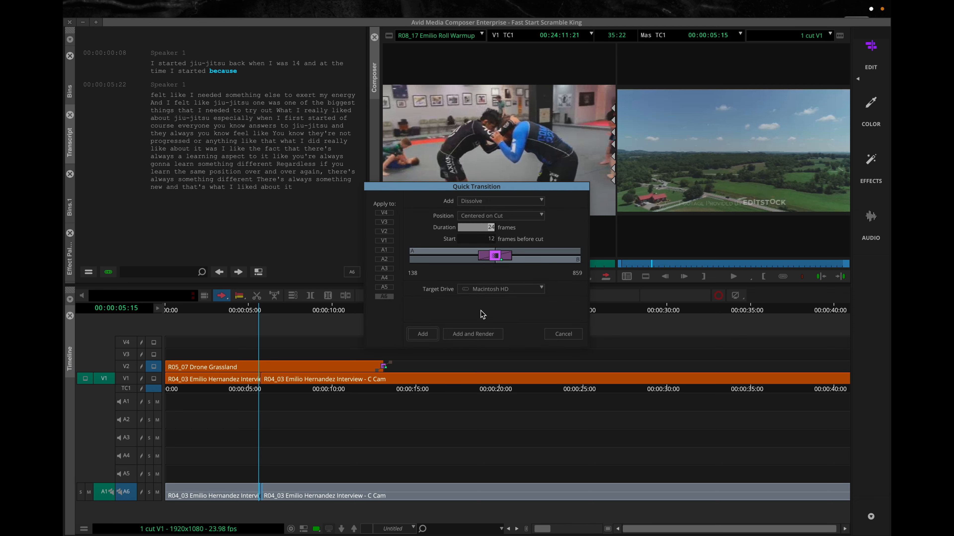
pyautogui.click(426, 337)
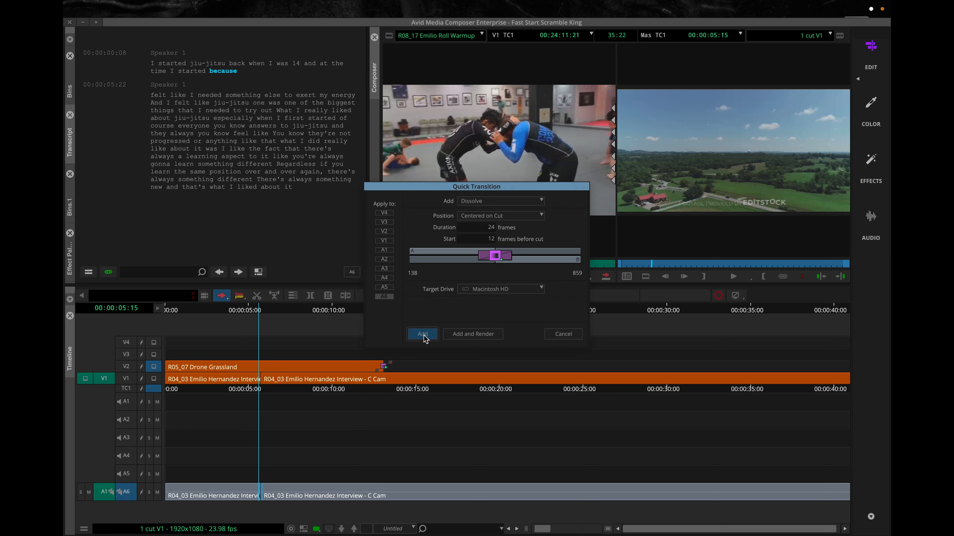
pyautogui.click(250, 310)
pyautogui.press('space')
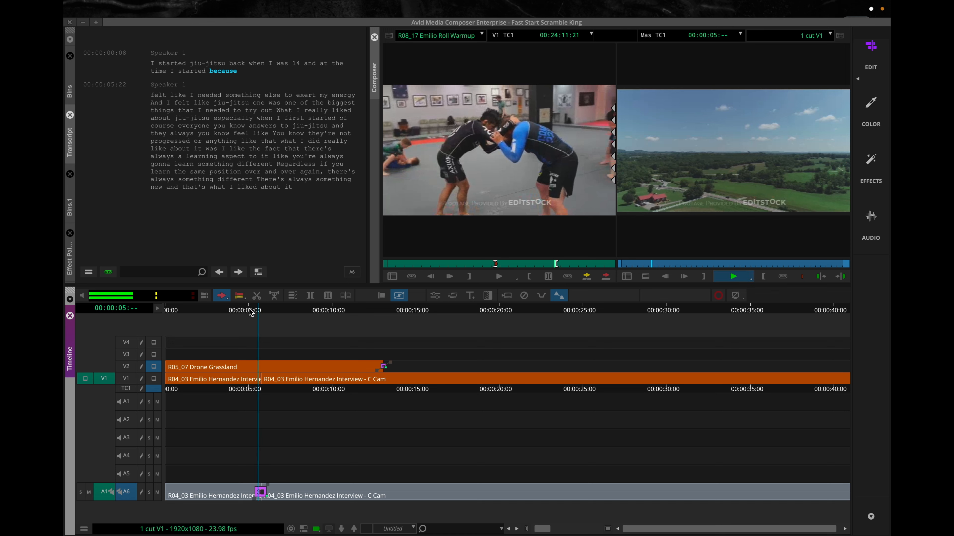
pyautogui.press('space')
# Step: Replace the A6 audio dissolve with a shorter one at the same cut and play it back
pyautogui.moveTo(253, 309); pyautogui.dragTo(259, 309)
pyautogui.press('\\')
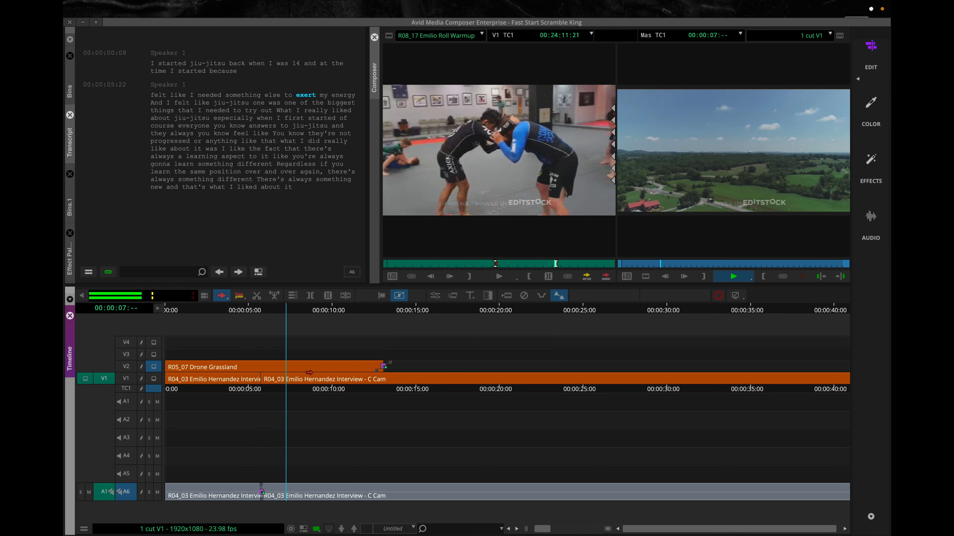
pyautogui.press('space')
# Step: Put the interview's audio cut in Trim mode and loop playback over the transition
pyautogui.press('u')
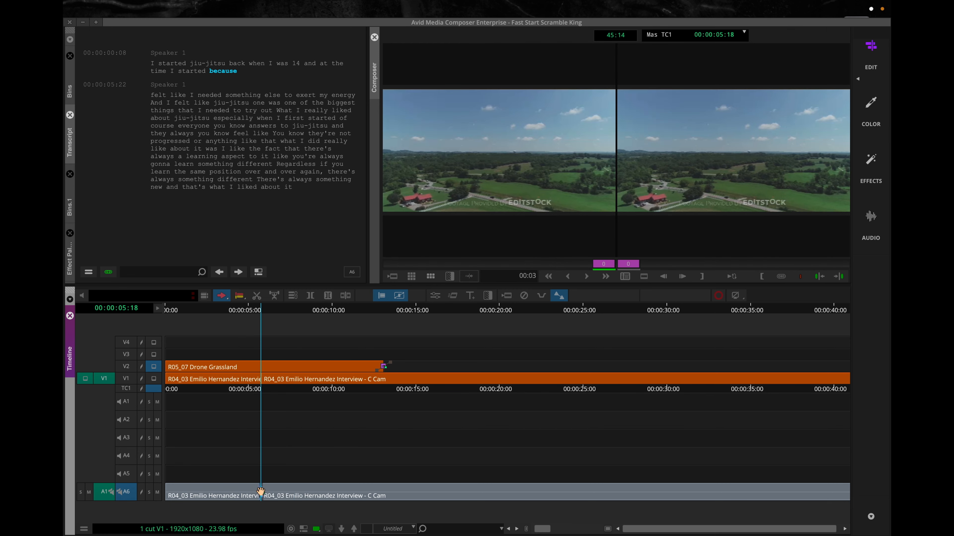
pyautogui.press('space')
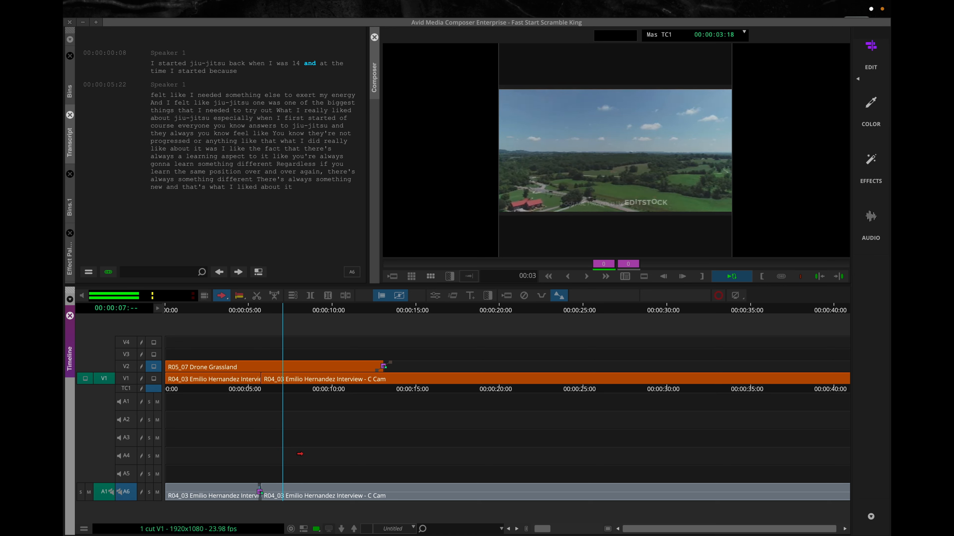
pyautogui.press('space')
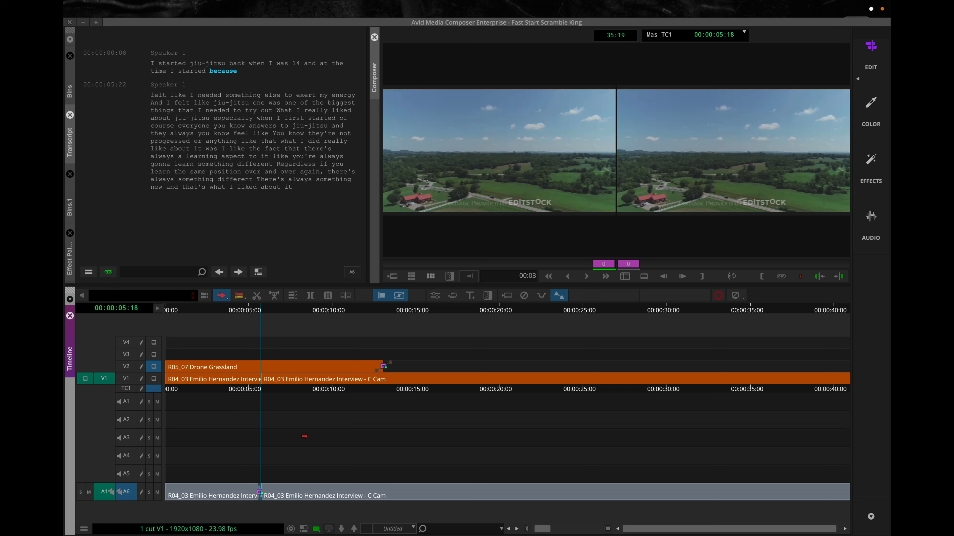
# Step: Leave Trim mode, mark the whole sequence from 00:00:00:00 to 00:00:41:13, select all tracks, and return to the start
pyautogui.moveTo(241, 310); pyautogui.dragTo(105, 306)
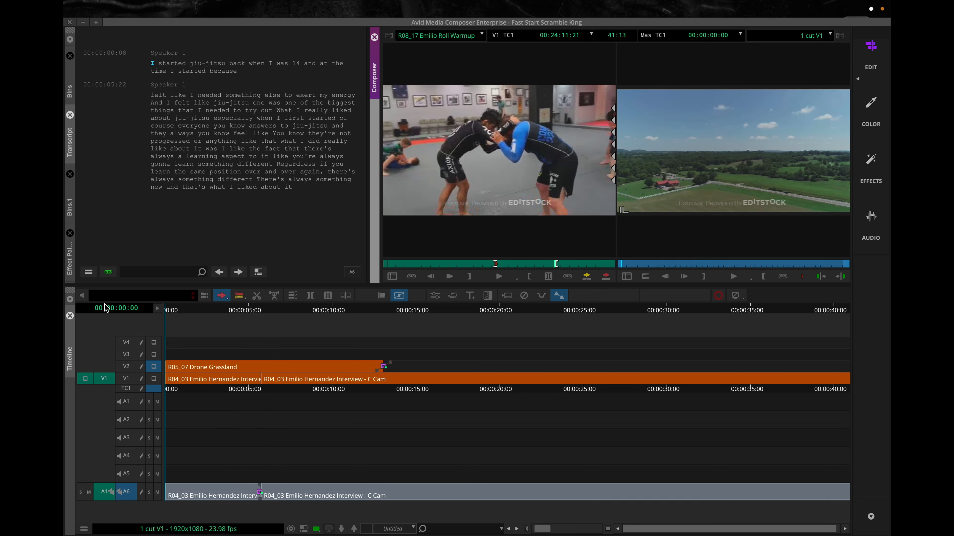
pyautogui.press('i')
pyautogui.press('End')
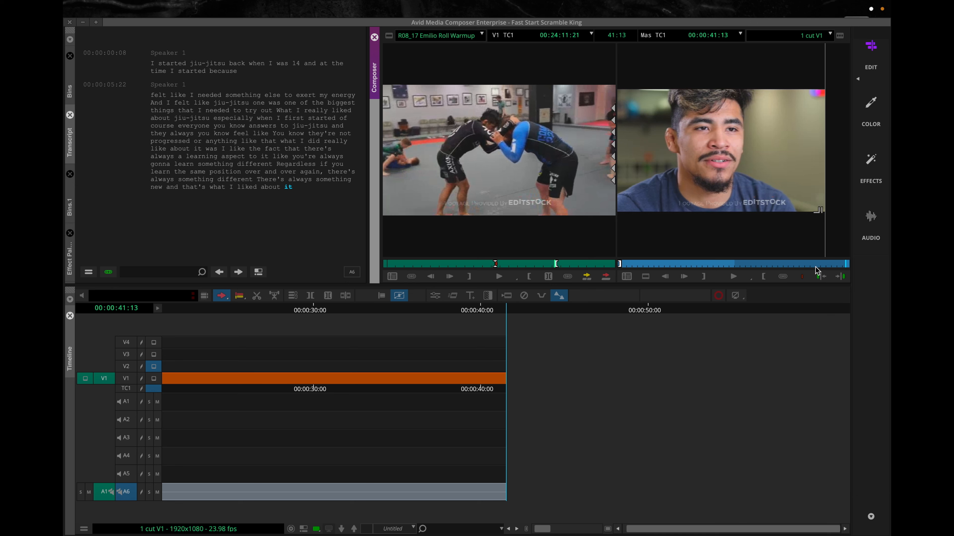
pyautogui.press('o')
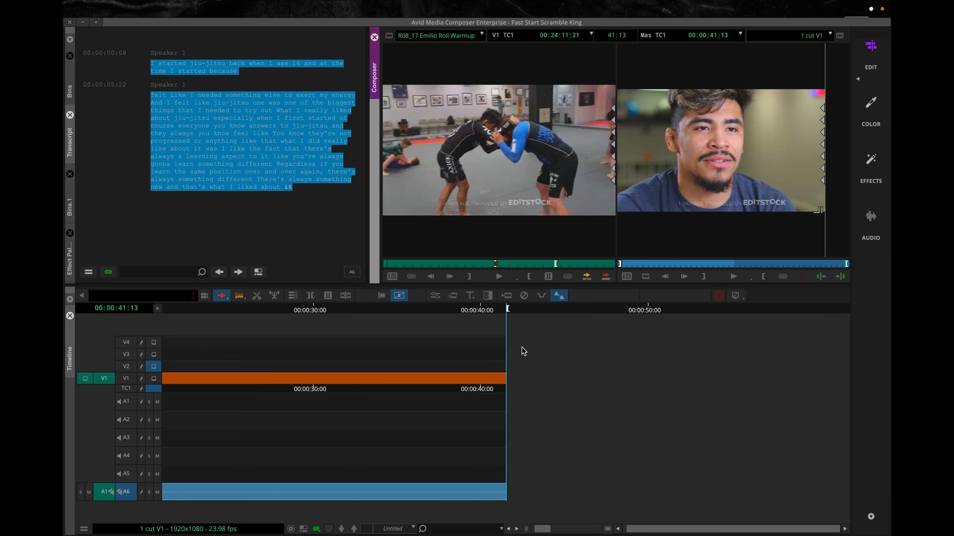
pyautogui.press('super+q')
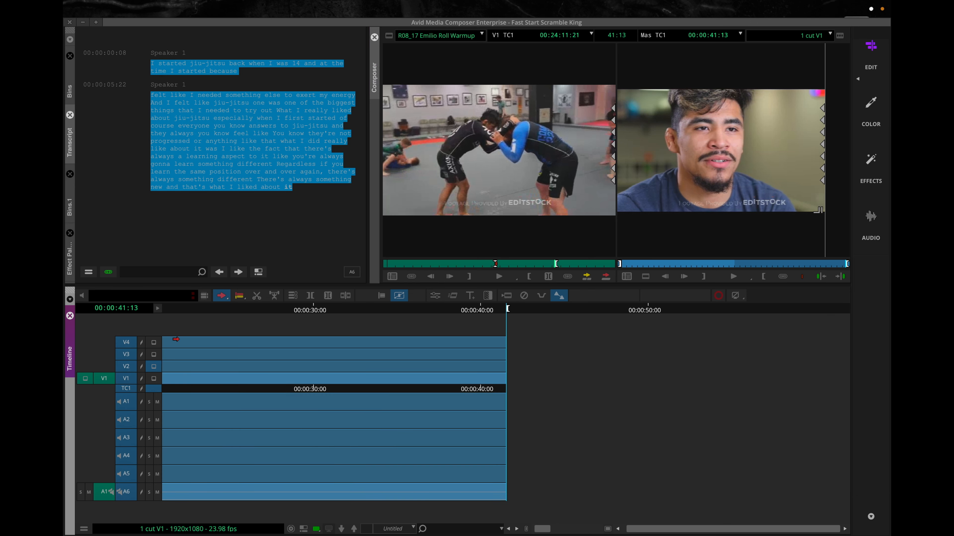
pyautogui.moveTo(625, 264); pyautogui.dragTo(594, 263)
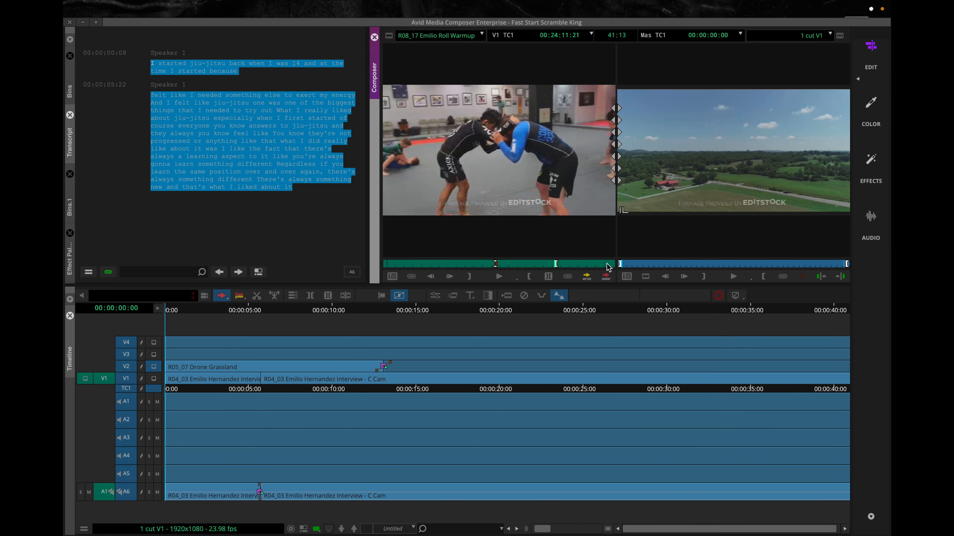
# Step: Start exporting the sequence, with the export format set to MP4 and limited to the marked range
pyautogui.rightClick(690, 193)
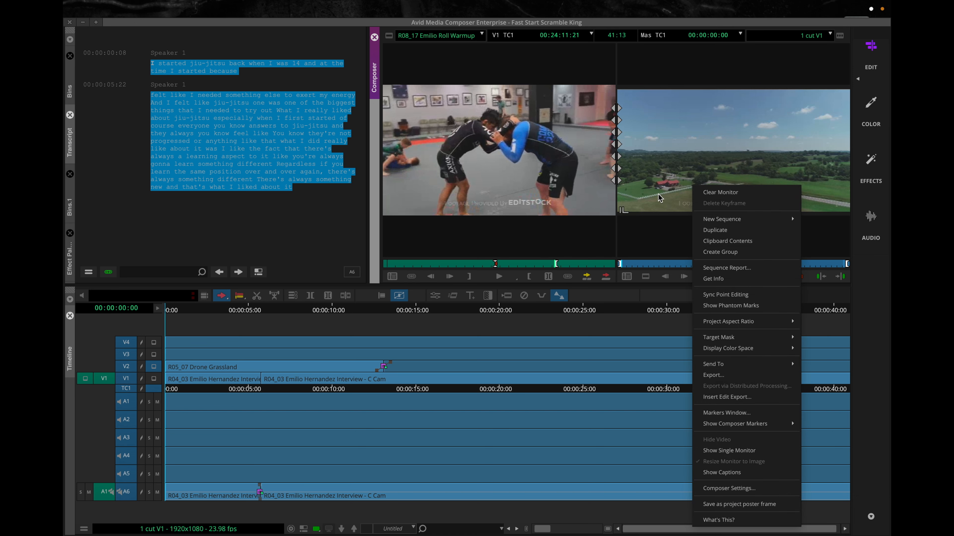
pyautogui.click(714, 375)
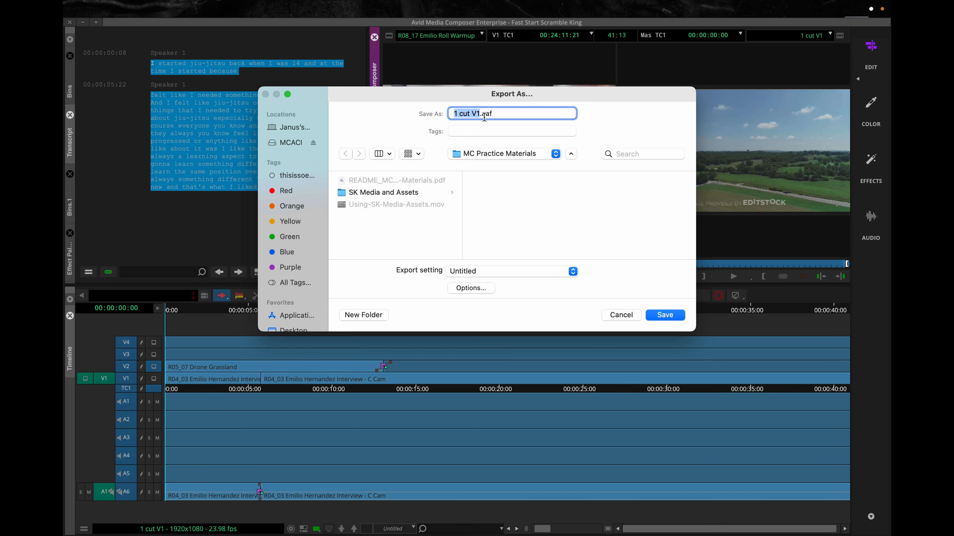
pyautogui.click(471, 289)
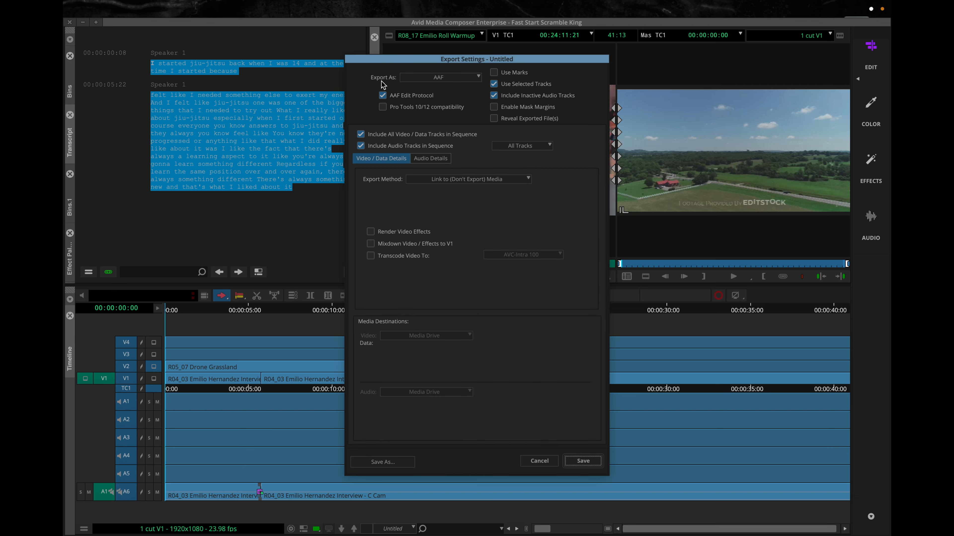
pyautogui.click(426, 77)
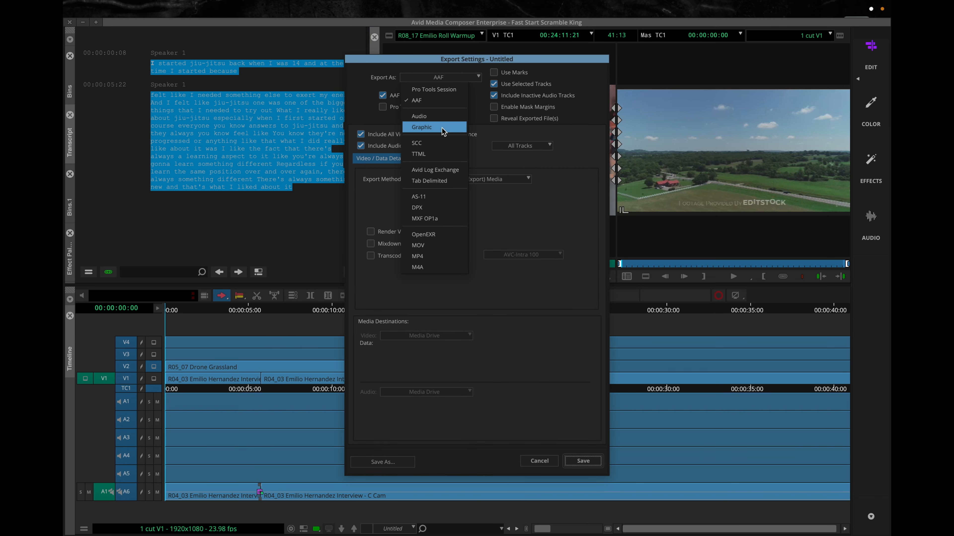
pyautogui.click(446, 257)
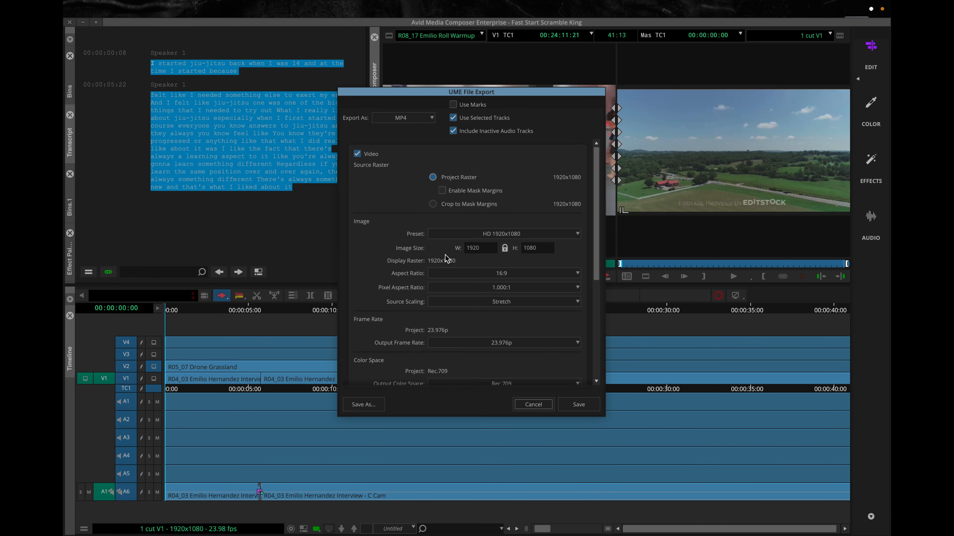
pyautogui.click(453, 105)
# Step: Set the MP4 export's codec family to H.264 and save the export settings
pyautogui.scroll(-5, 416, 265)
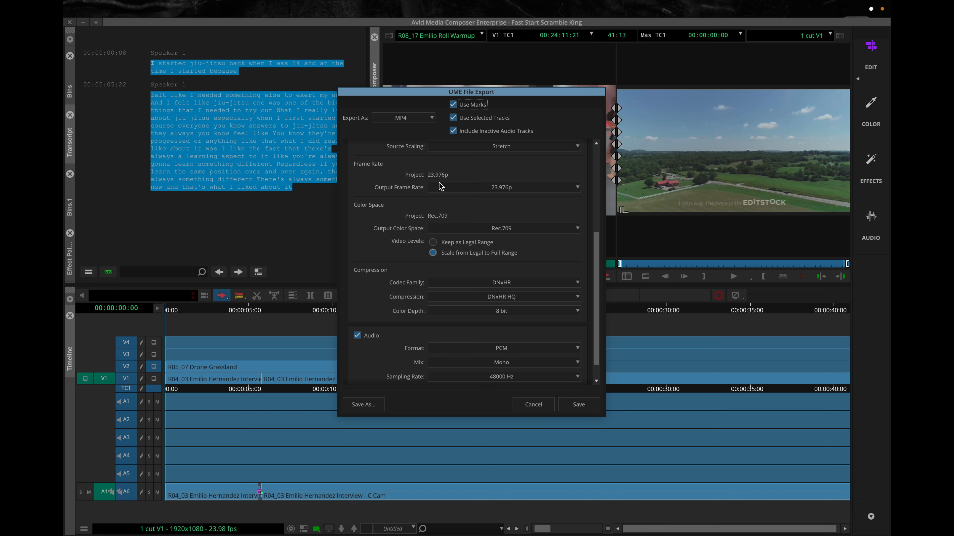
pyautogui.scroll(-1, 411, 213)
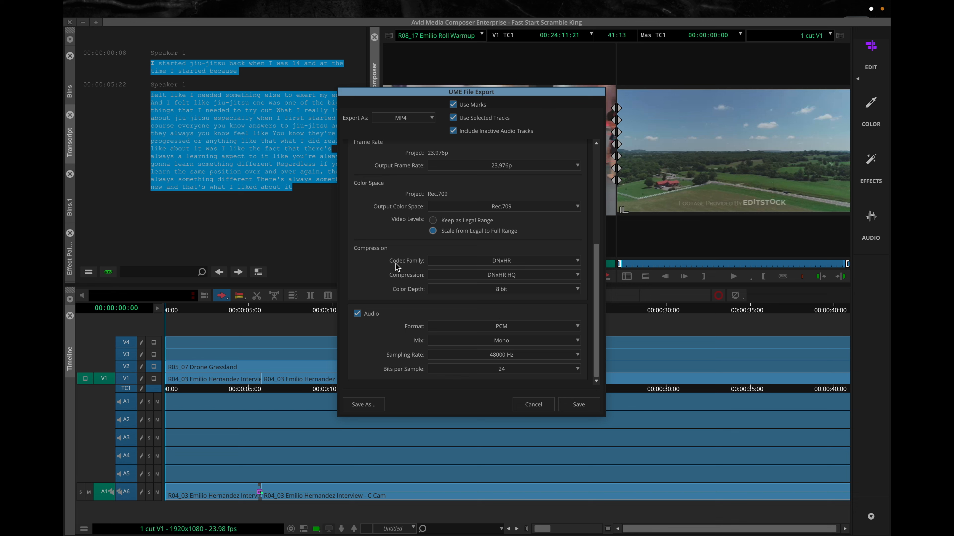
pyautogui.click(484, 267)
pyautogui.click(435, 301)
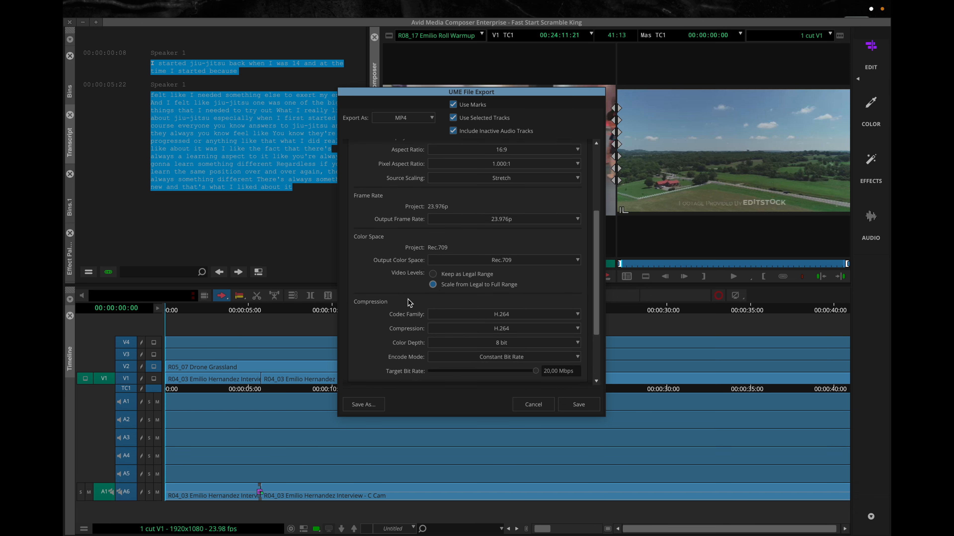
pyautogui.scroll(-5, 407, 304)
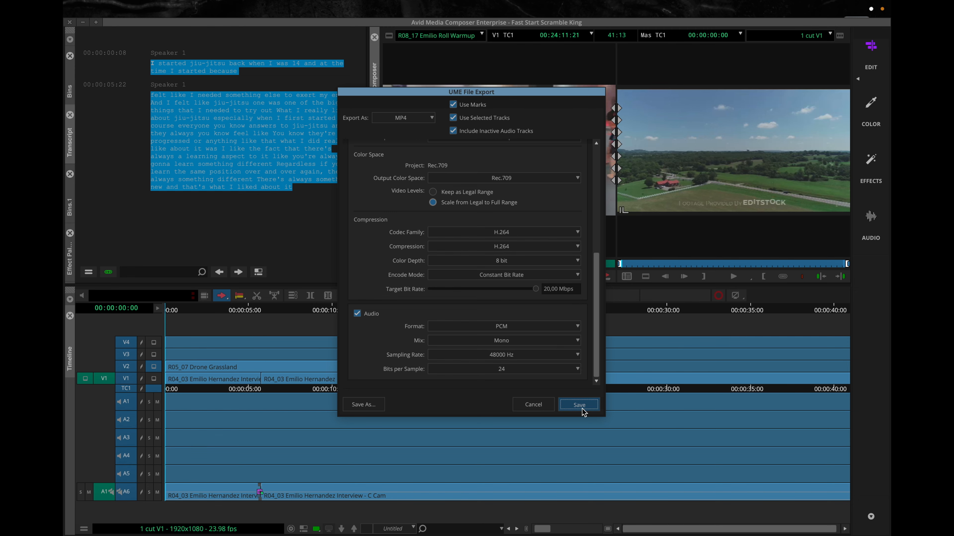
pyautogui.click(582, 408)
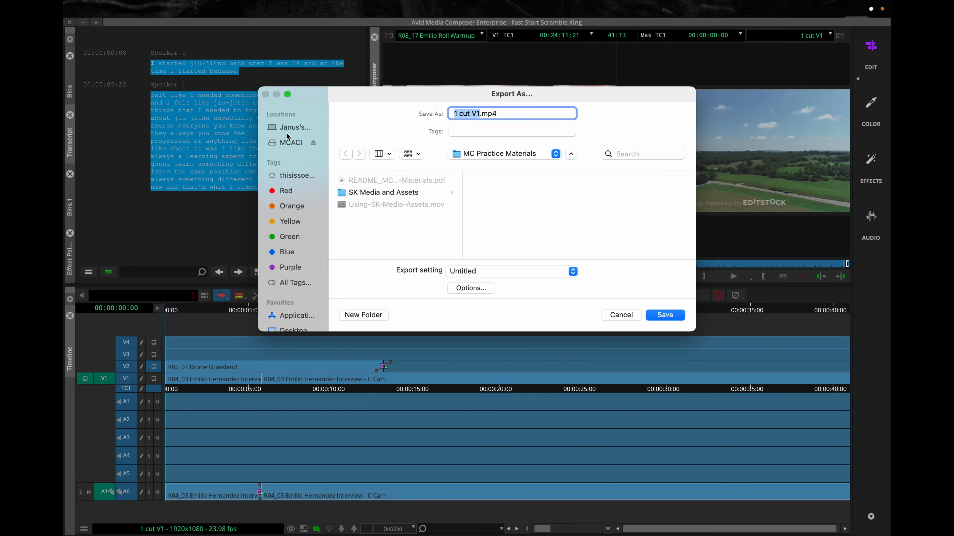
# Step: Export the sequence as 1 cut V1.mp4 to the MCACI drive
pyautogui.click(281, 143)
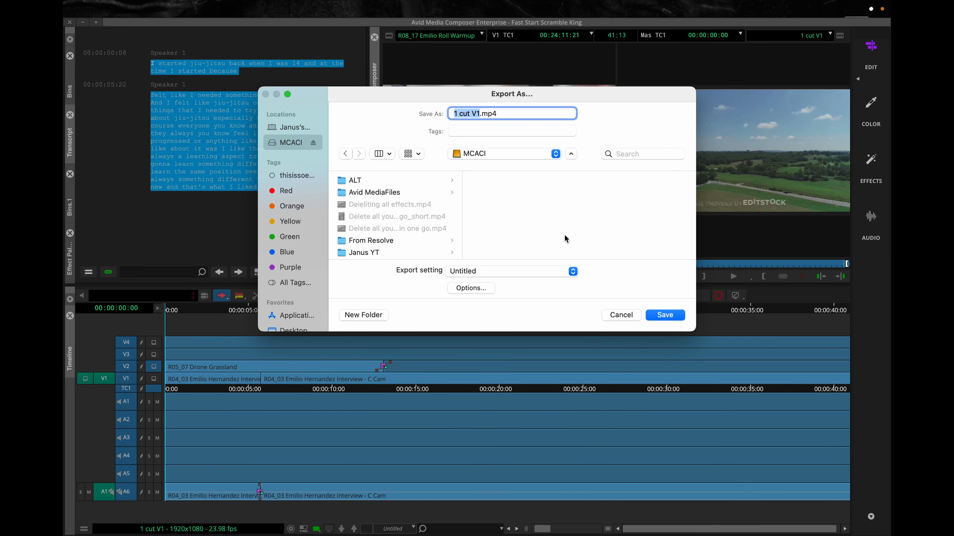
pyautogui.click(665, 315)
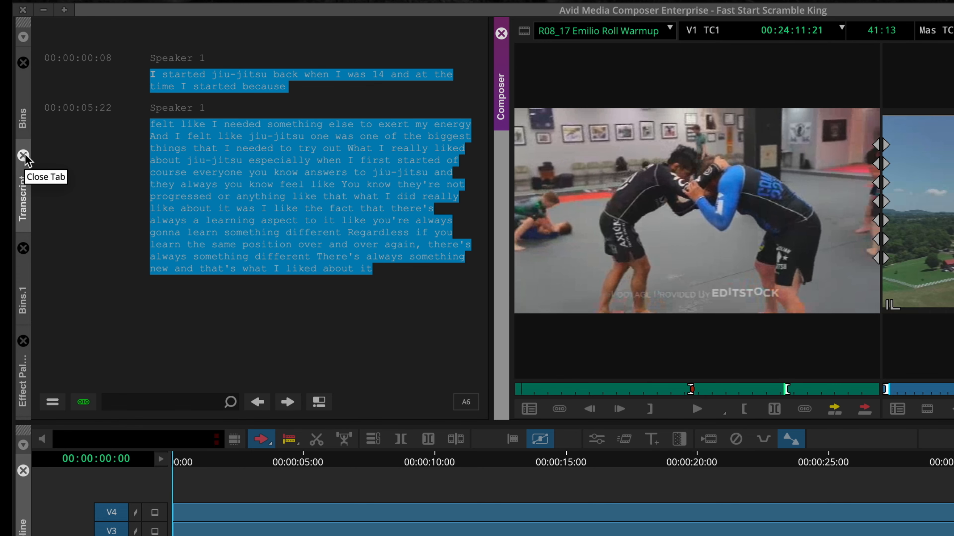
# Step: Close the Transcript tool
pyautogui.click(24, 155)
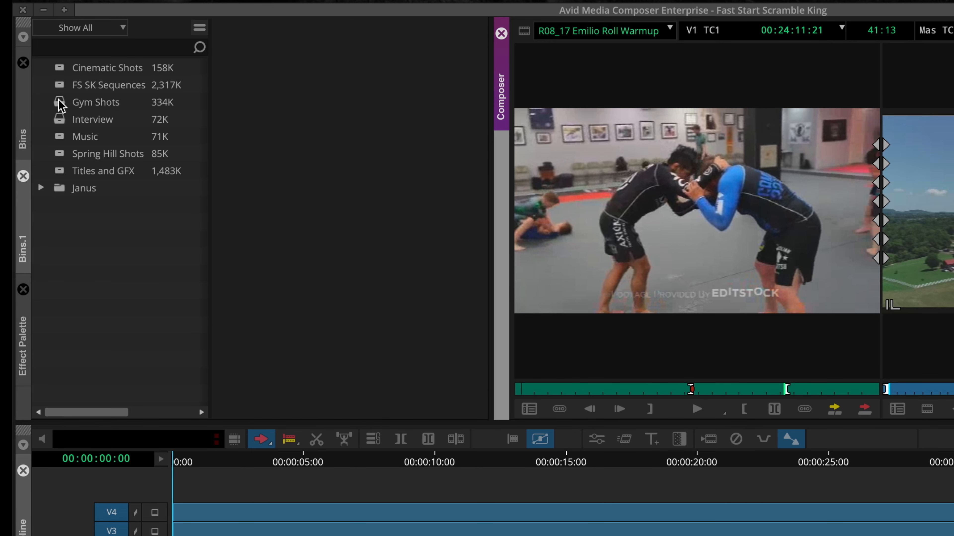